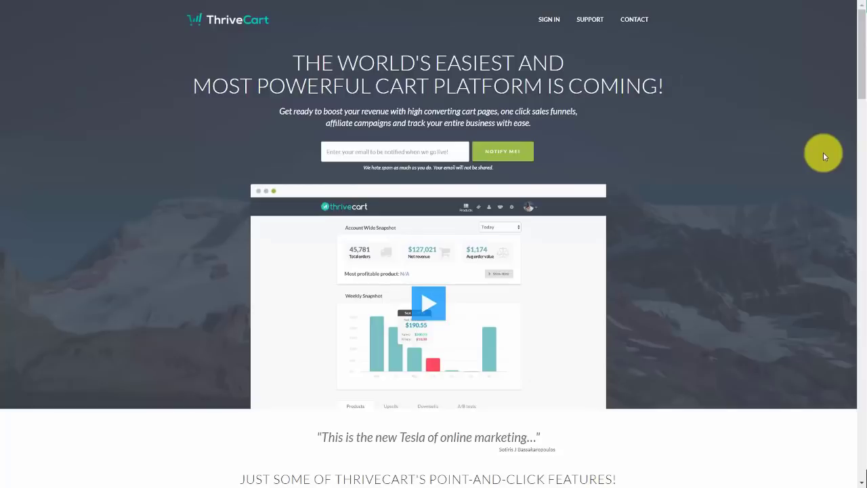
Step: Look through the ThriveCart homepage and its lists of point-and-click features, integrations and cart tools
scroll(824, 156, "down", 5)
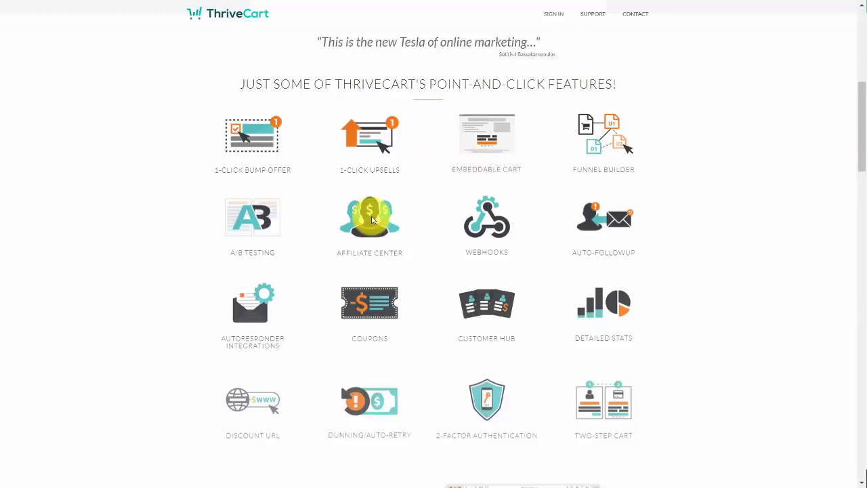
scroll(615, 190, "down", 3)
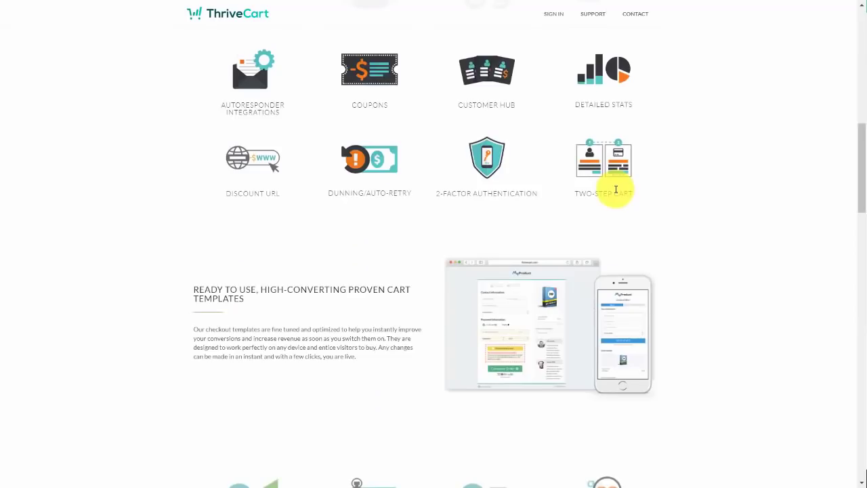
scroll(616, 193, "up", 3)
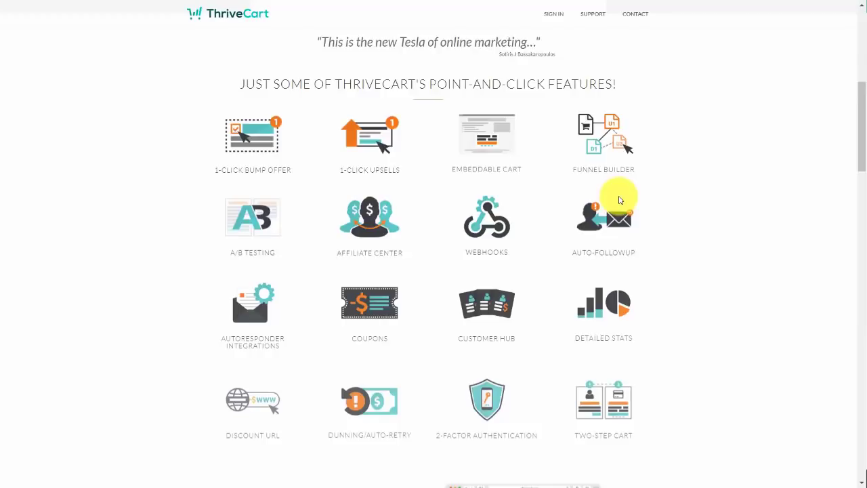
scroll(617, 200, "down", 10)
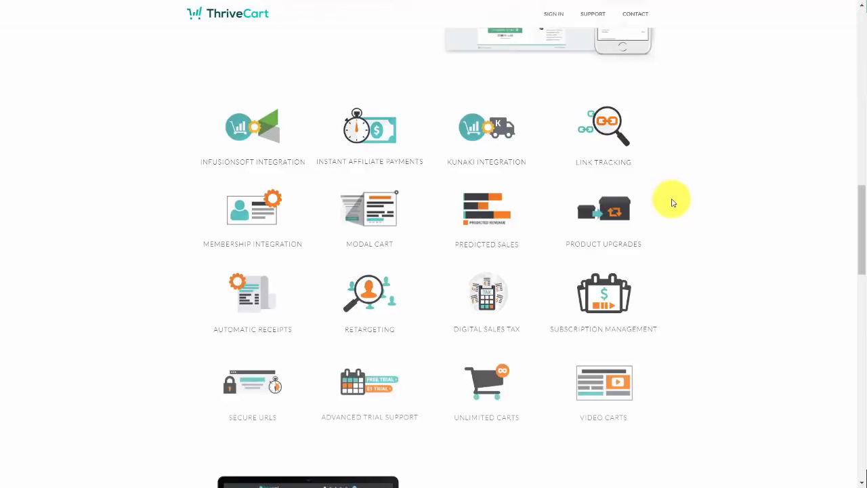
scroll(671, 202, "up", 15)
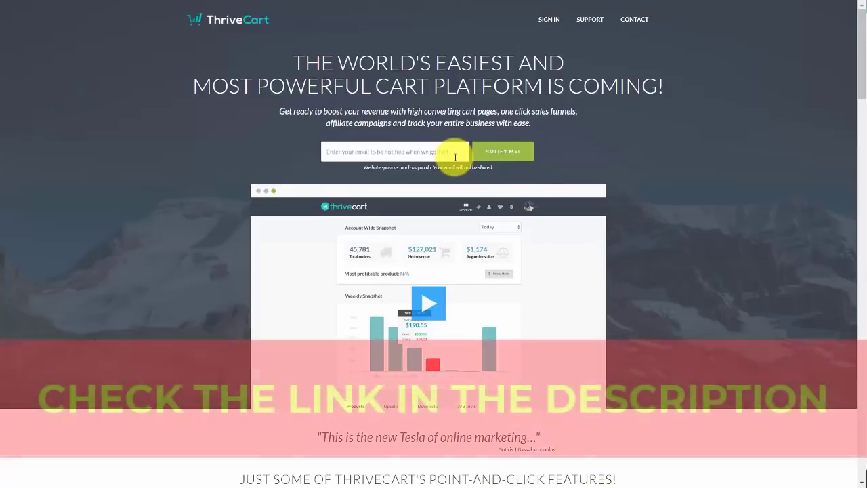
scroll(455, 157, "down", 15)
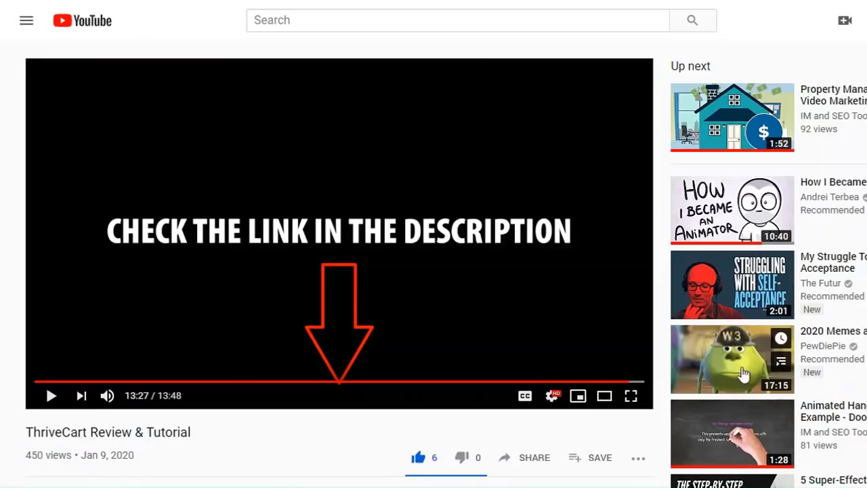
Step: Look for the offer link under the YouTube video, then open the lifetime license checkout from the ThriveCart offer page
scroll(745, 305, "down", 1)
scroll(433, 264, "down", 2)
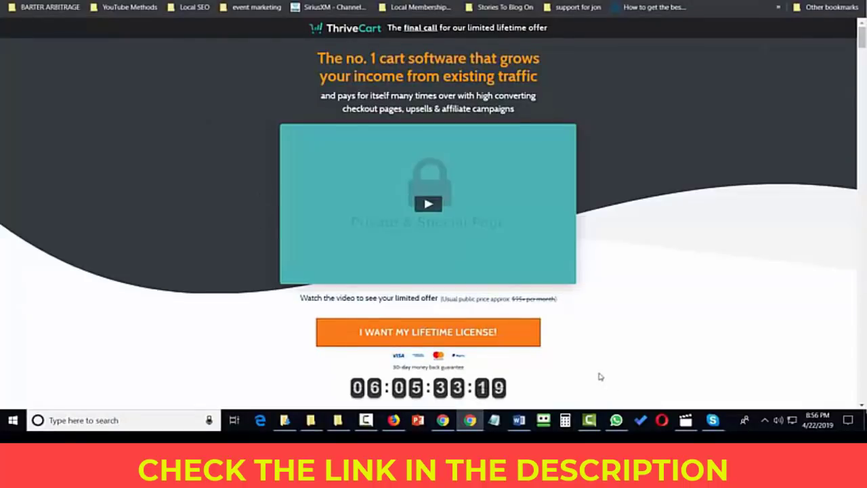
left_click(409, 337)
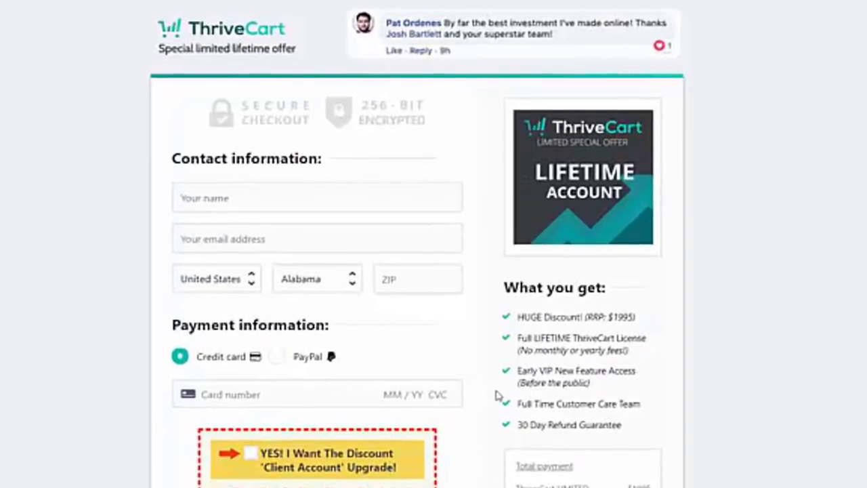
Step: Review the lifetime account order summary and select the discounted 'Client Account' upgrade on the checkout form
scroll(508, 387, "down", 1)
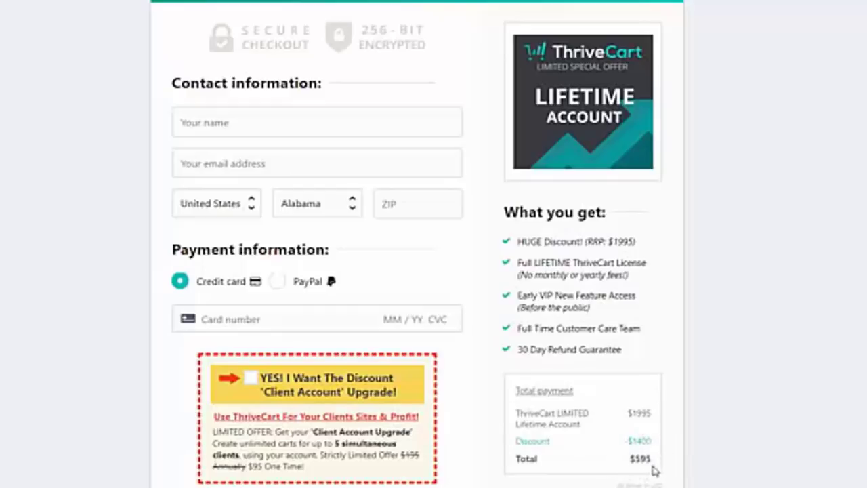
scroll(648, 470, "down", 2)
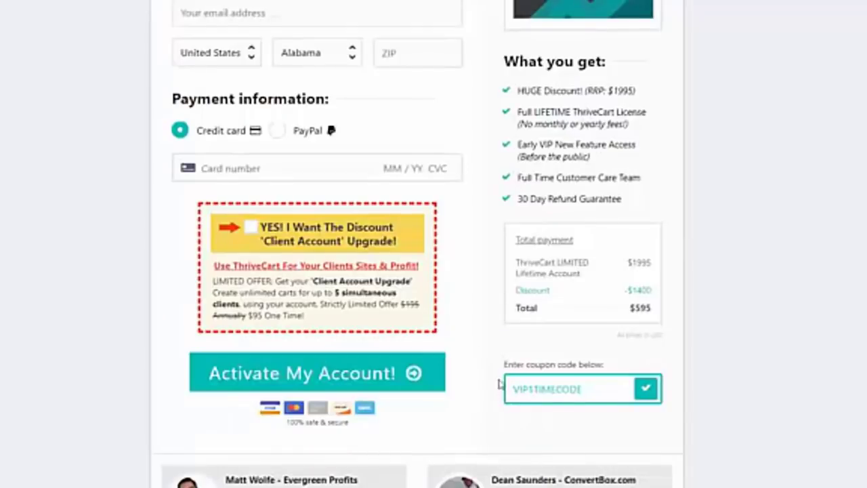
left_click(251, 229)
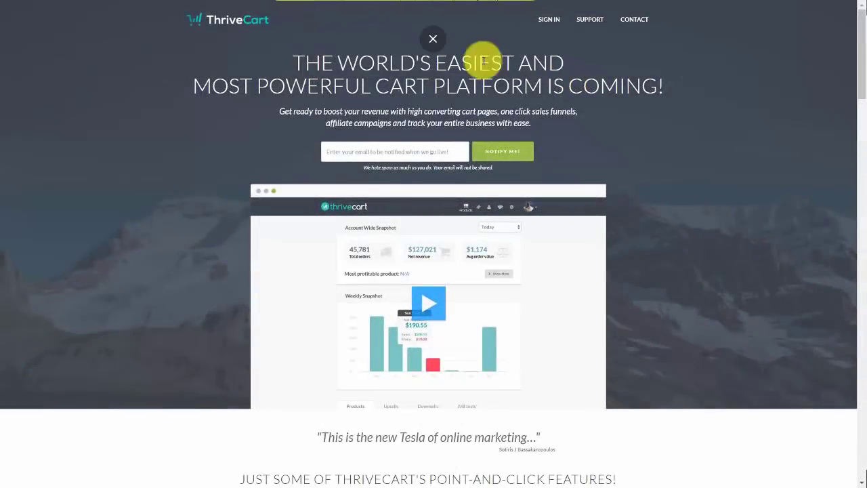
Step: Sign in to ThriveCart and go to the account held as Owner
left_click(548, 22)
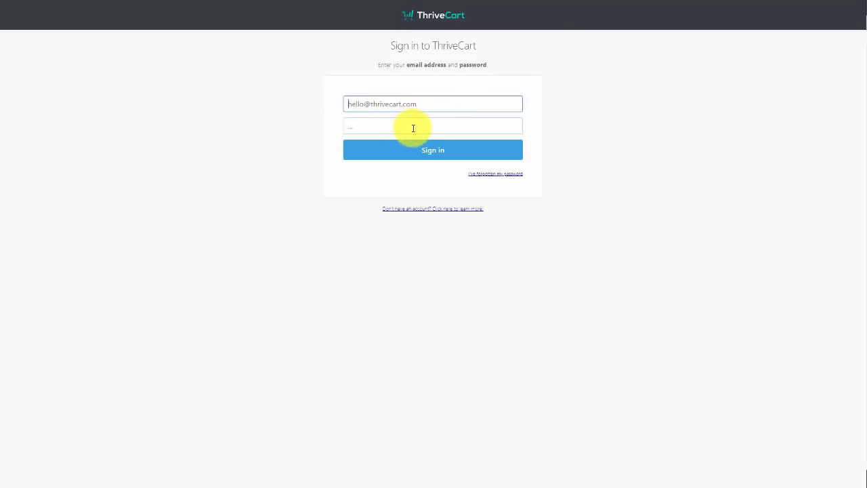
left_click(440, 150)
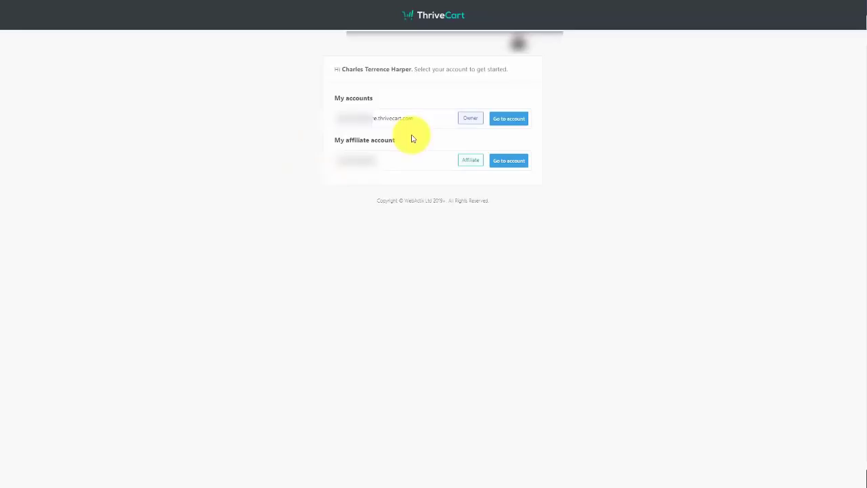
left_click(500, 121)
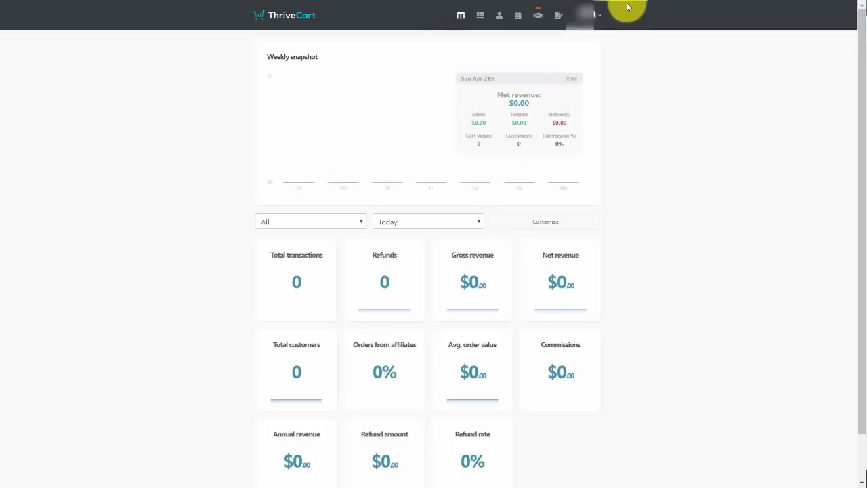
Step: Open the user profile, enable including business info and address in receipts, and save the profile
left_click(596, 15)
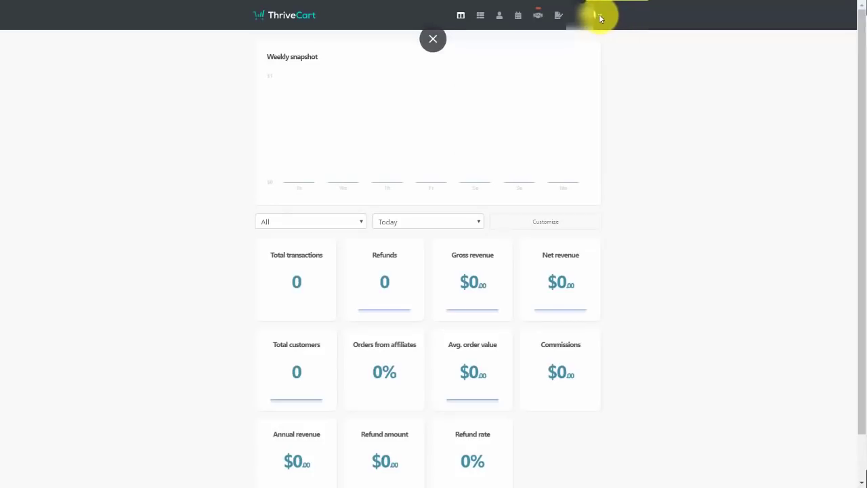
left_click(599, 15)
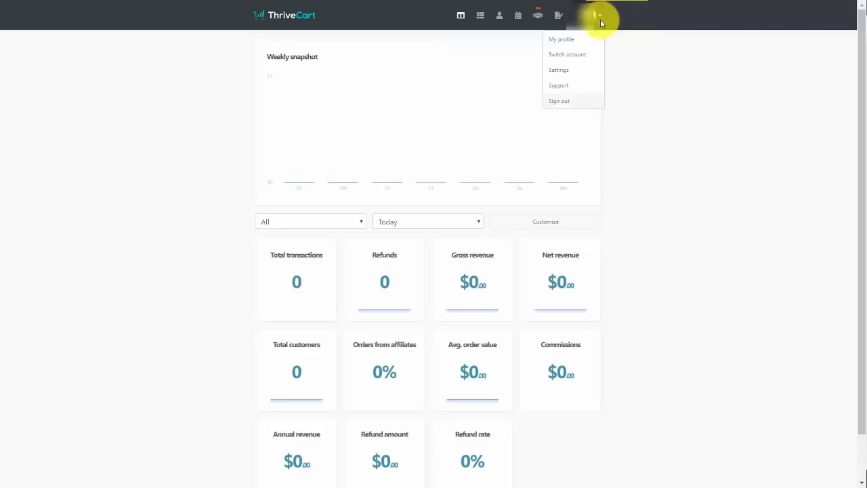
left_click(561, 41)
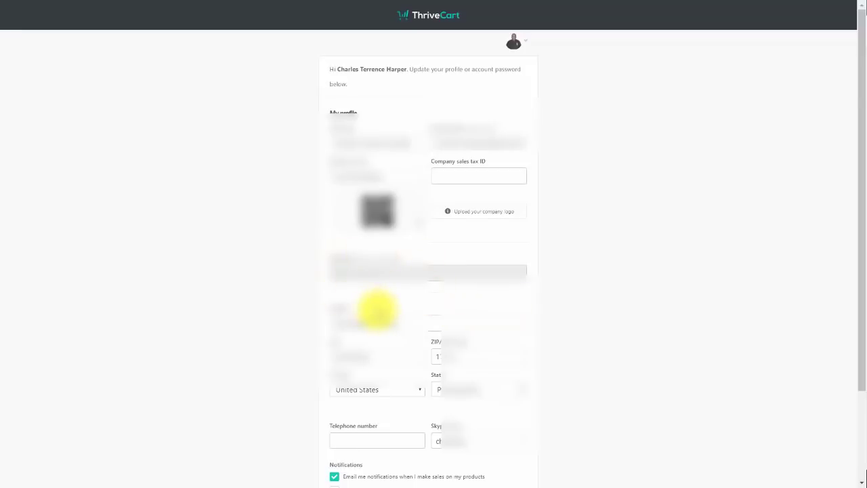
scroll(377, 310, "down", 3)
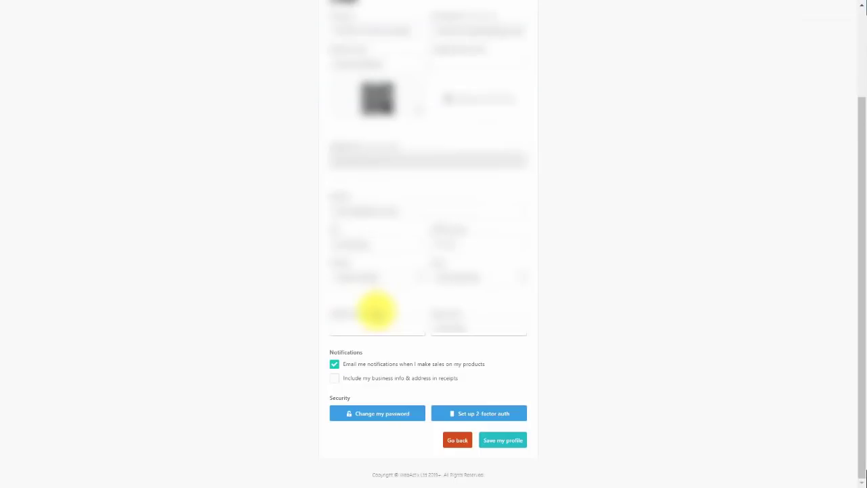
left_click(335, 381)
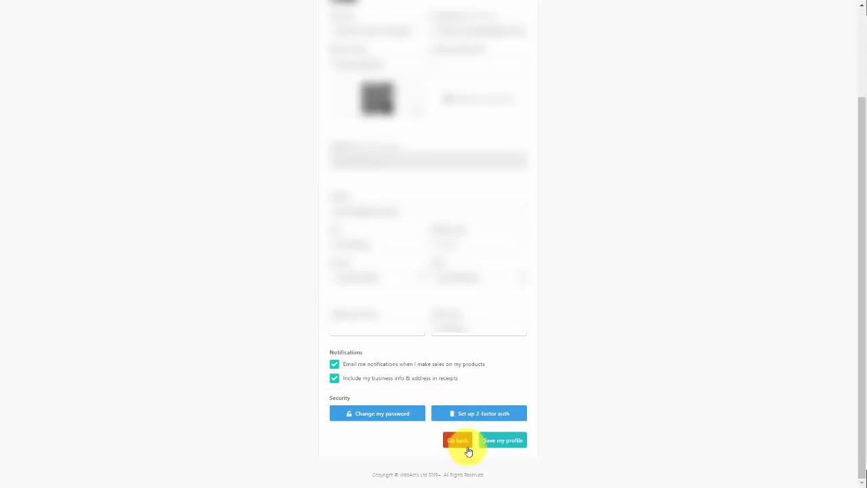
left_click(490, 442)
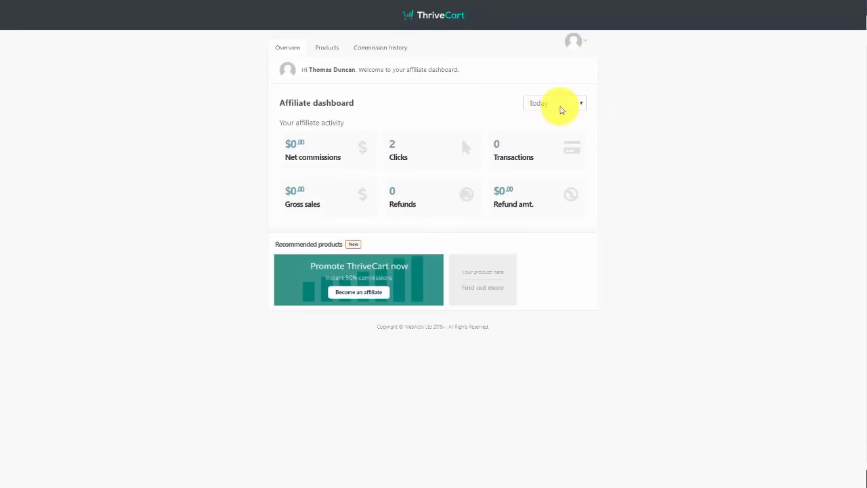
Step: View the affiliate dashboard activity for All time and for Week to date
left_click(561, 105)
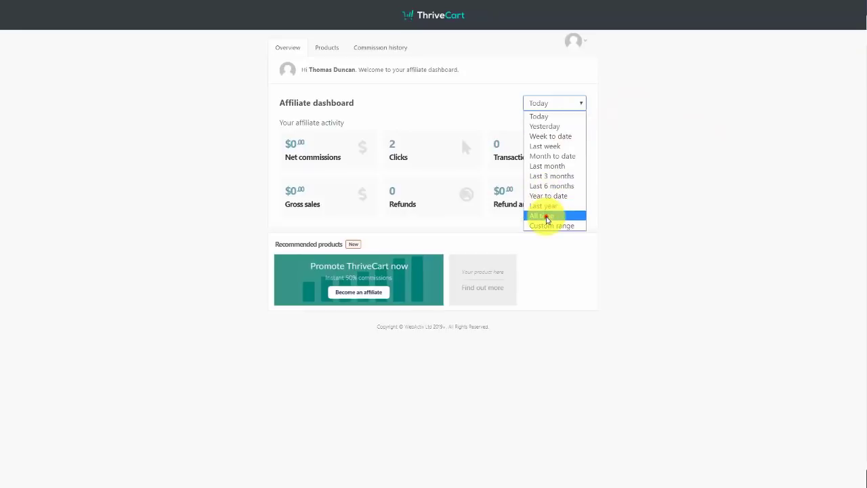
left_click(547, 217)
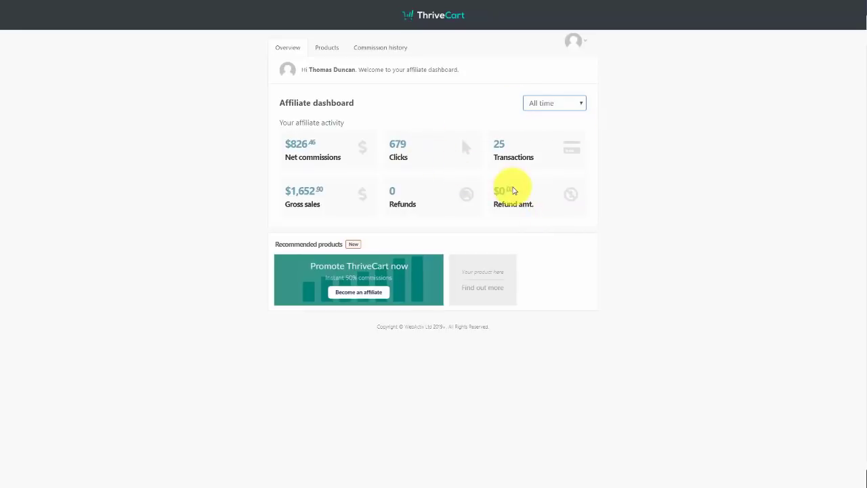
key("w")
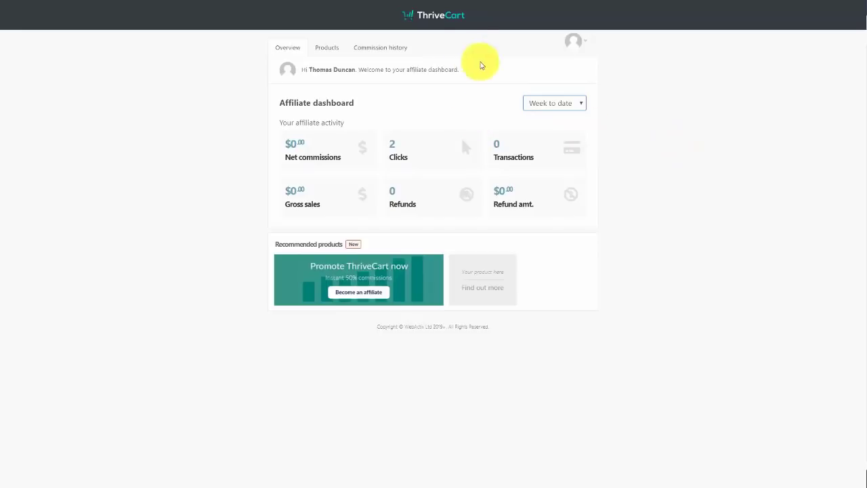
Step: Open the affiliate details of the ThriveCart LIMITED Lifetime Account from the vendor WebActix Ltd
left_click(336, 52)
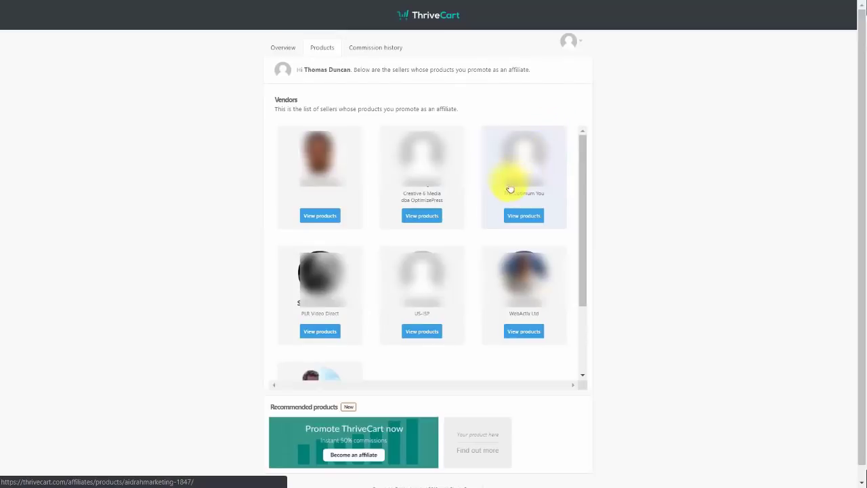
left_click(525, 330)
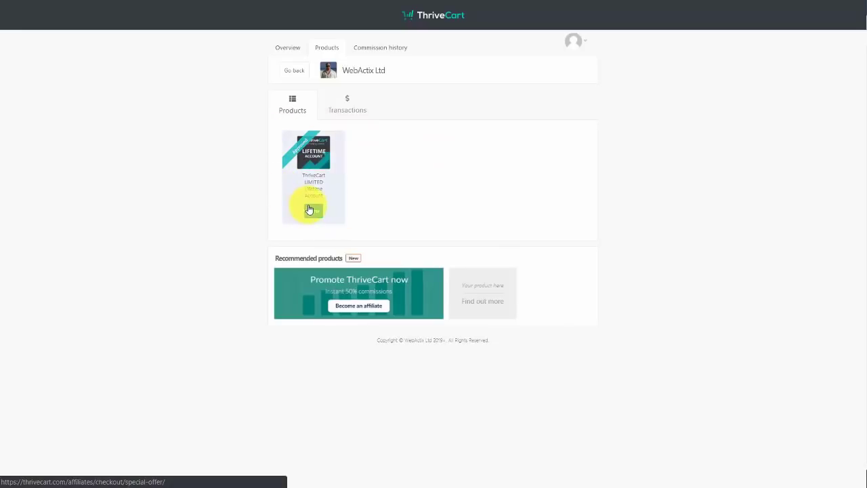
left_click(319, 215)
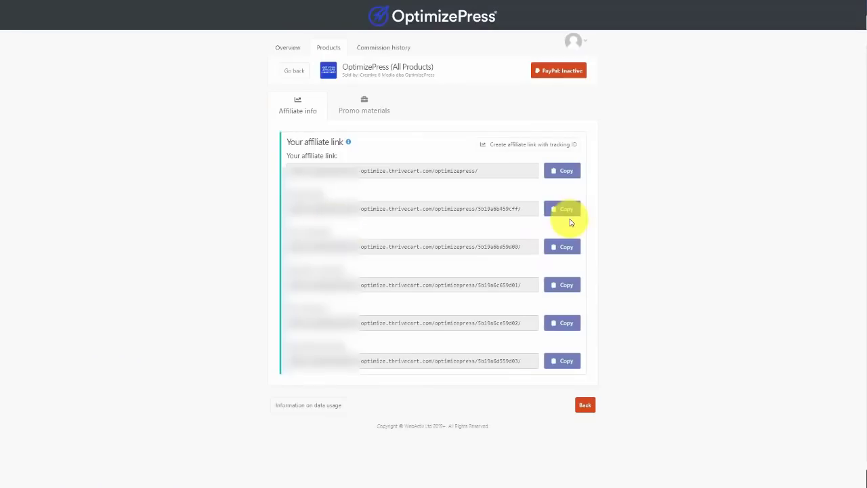
Step: Copy the main affiliate link for OptimizePress (All Products)
left_click(569, 173)
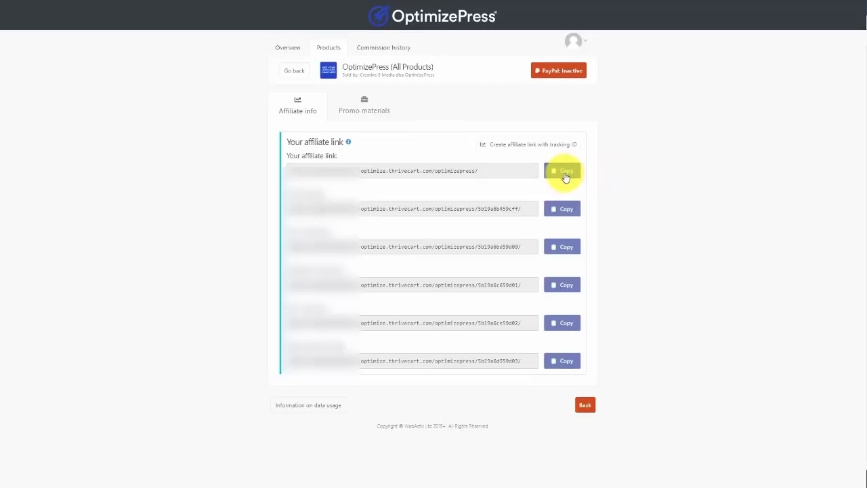
left_click(565, 178)
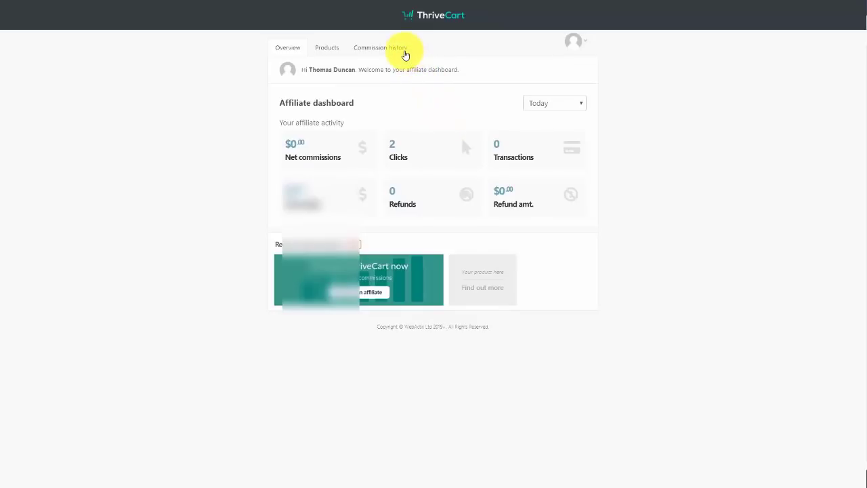
Step: View the affiliate commission history and open its product filter
left_click(399, 54)
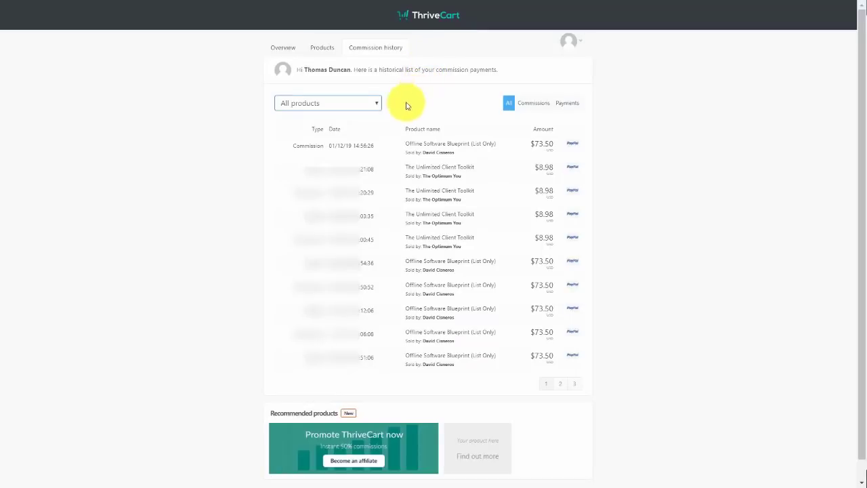
left_click(362, 103)
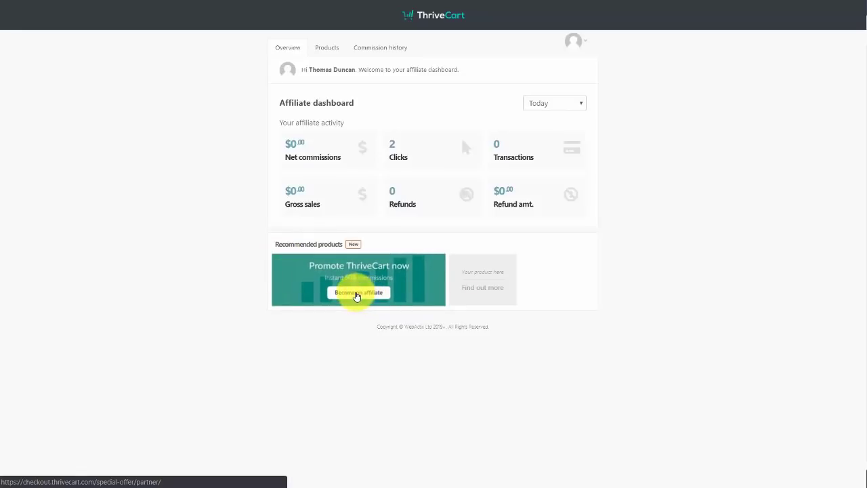
Step: Open the ThriveCart affiliate offer from the recommended products and view its promo materials
left_click(356, 293)
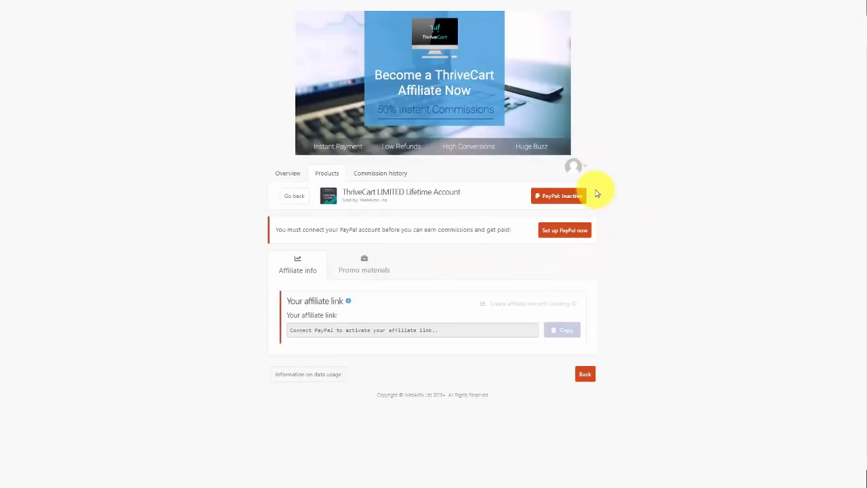
left_click(366, 265)
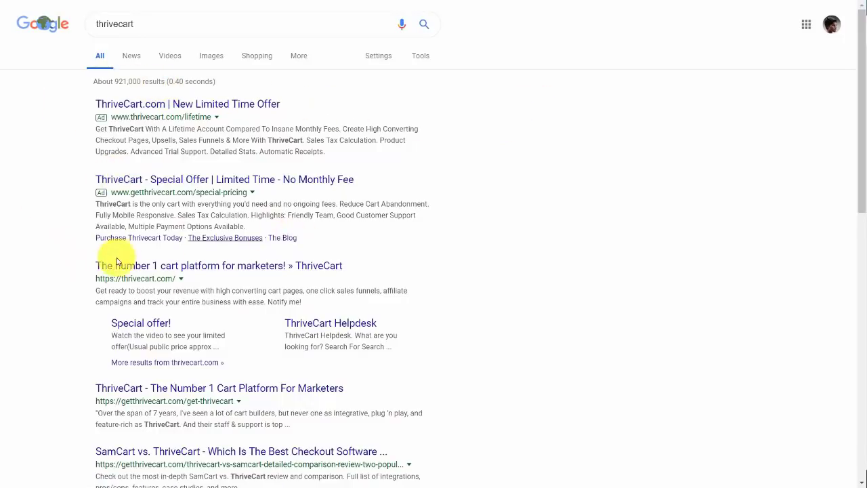
Step: On MunchEye, open the 29 May ConnectAutomate launch listing and visit its JV page
scroll(445, 178, "down", 2)
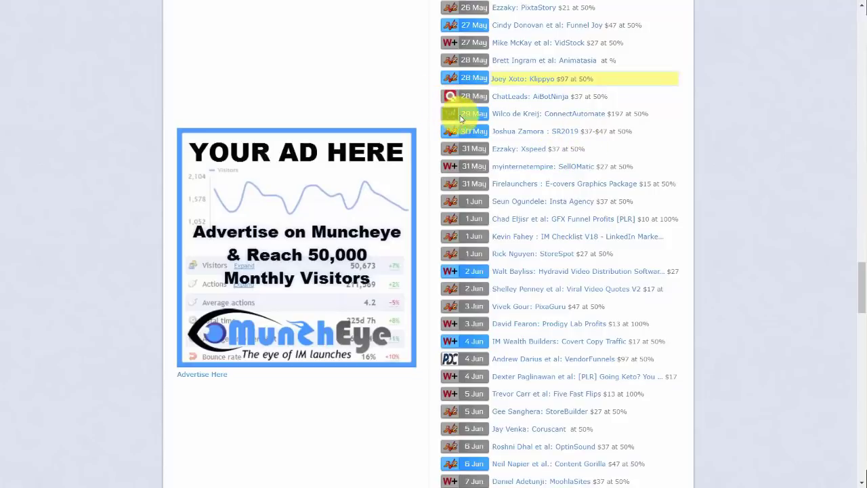
left_click(518, 120)
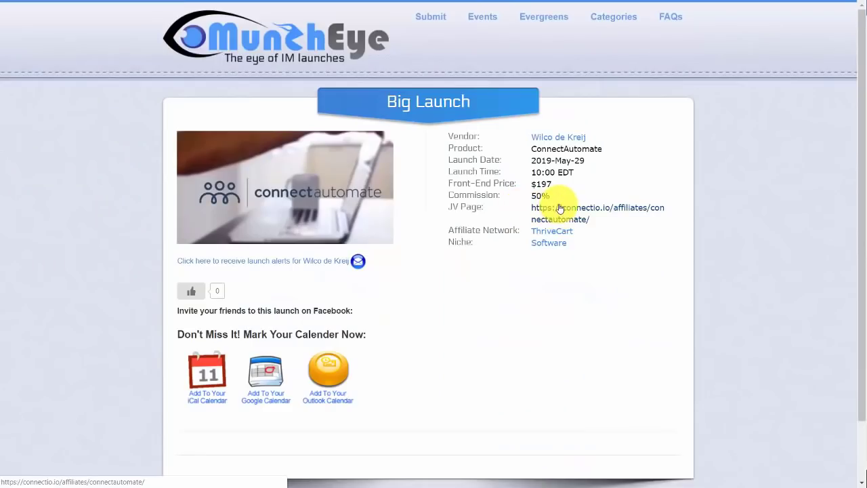
left_click(559, 207)
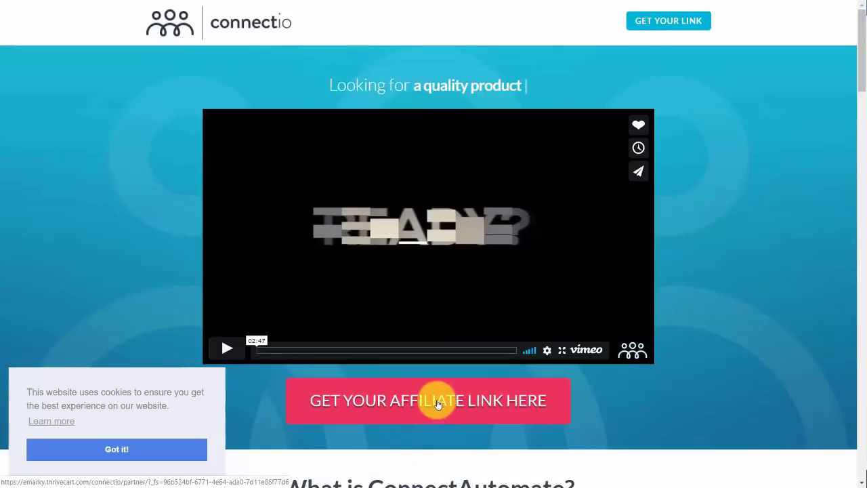
Step: Register for the Connectio affiliate program as an existing ThriveCart user, agreeing to the platform terms and conditions
left_click(438, 404)
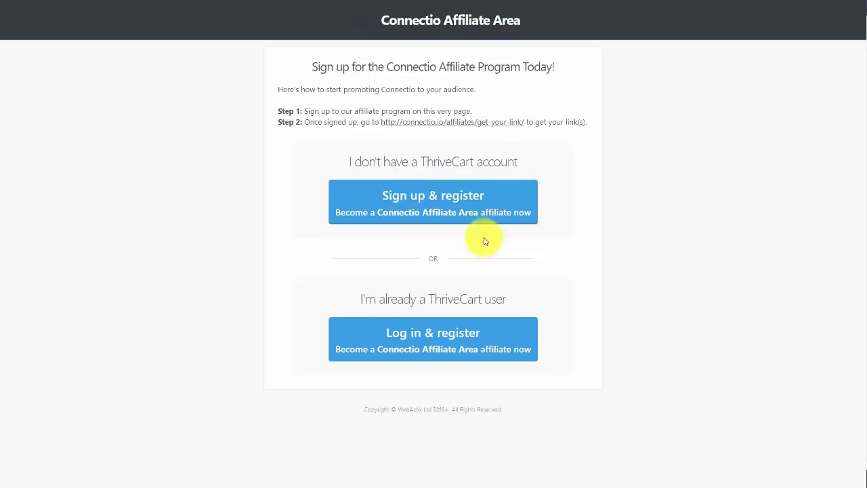
left_click(424, 335)
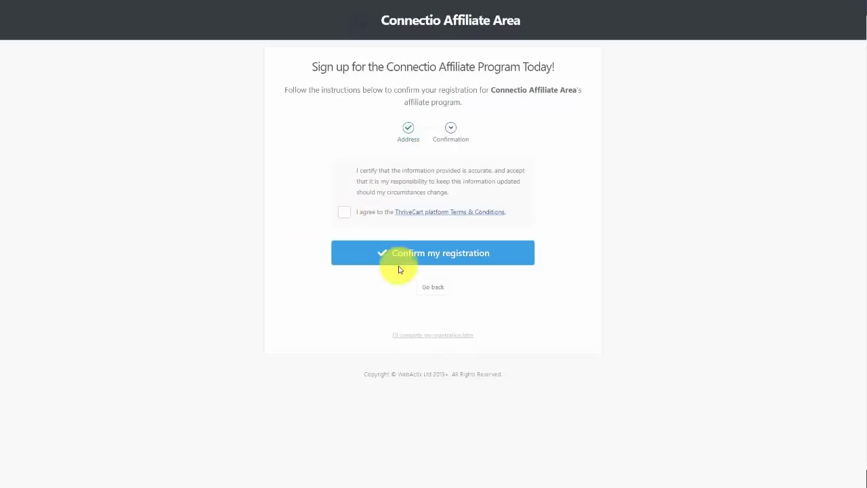
left_click(345, 213)
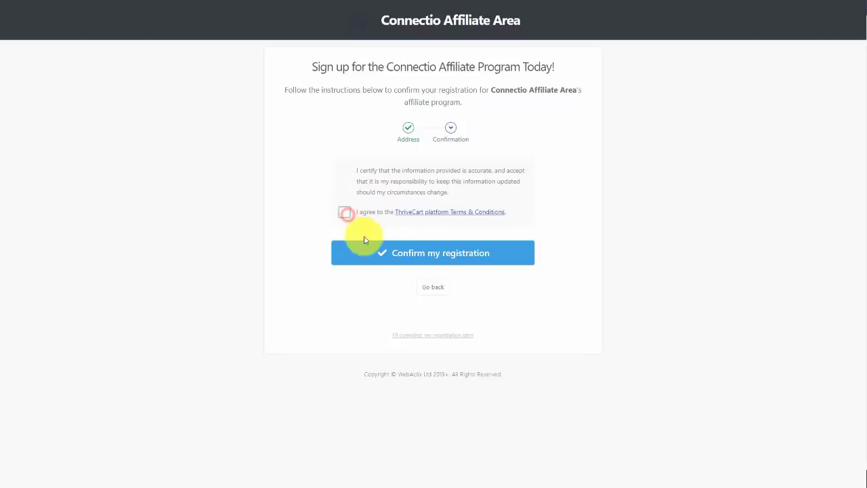
left_click(420, 259)
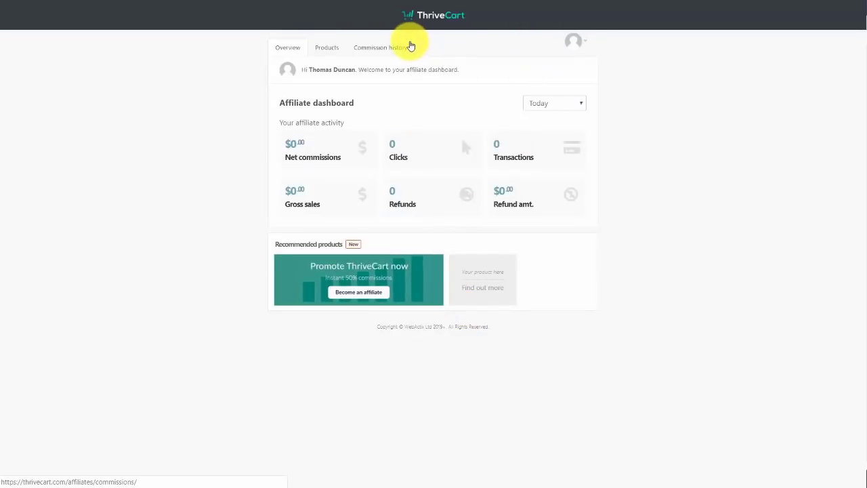
Step: Open the offer to become a ThriveCart affiliate from the dashboard's recommended products
left_click(163, 79)
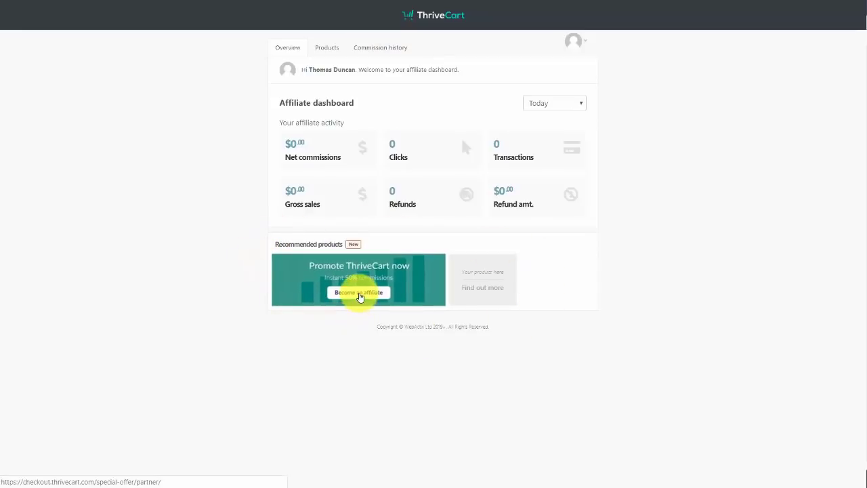
left_click(360, 294)
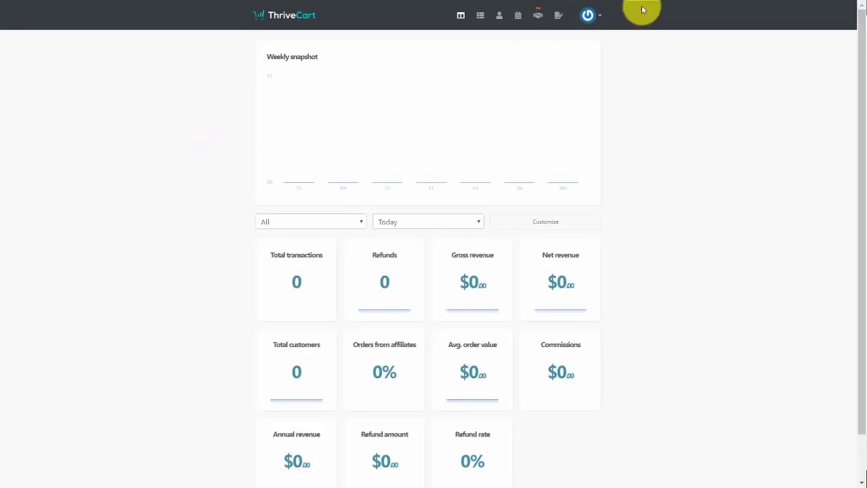
Step: In the account-wide invoice settings, set the starting invoice ID to 1001, save it and leave the invoice settings
left_click(596, 13)
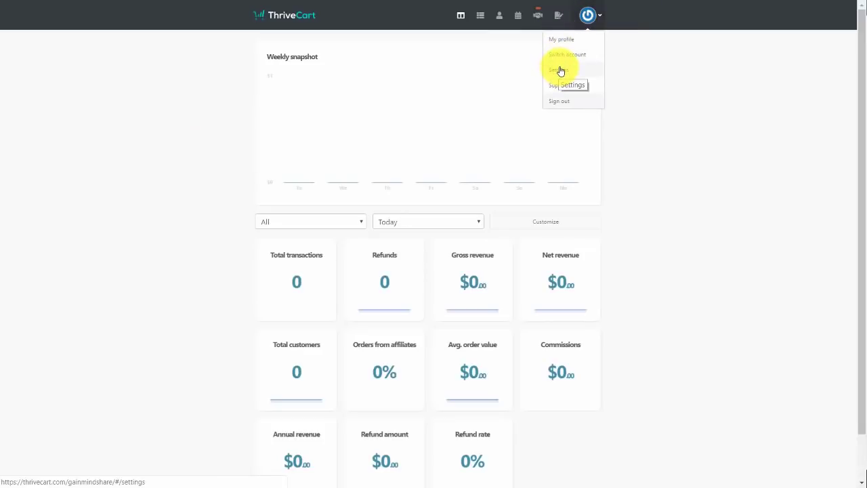
left_click(560, 71)
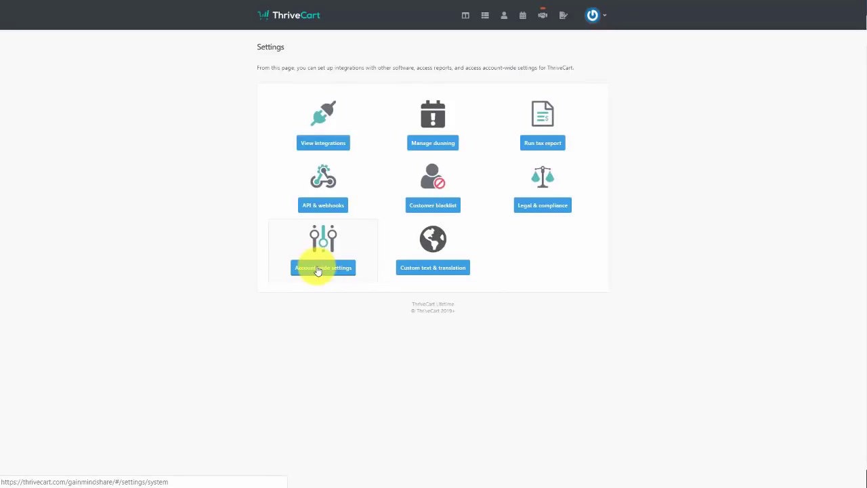
left_click(317, 269)
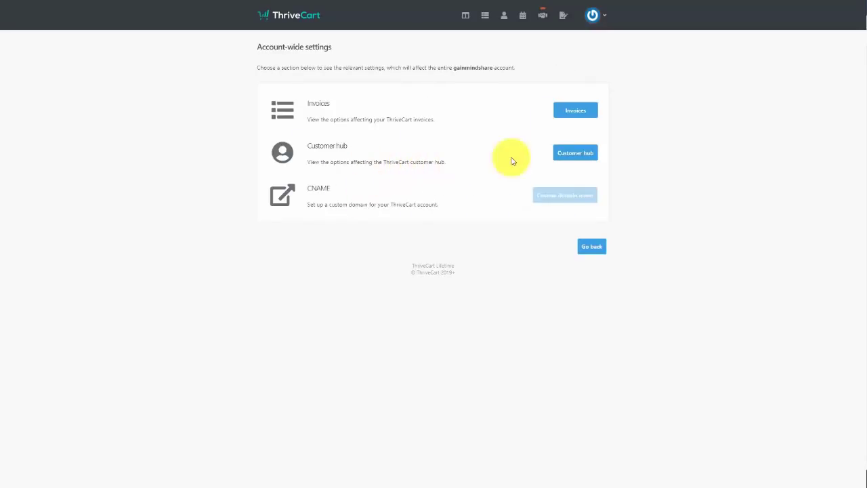
left_click(573, 111)
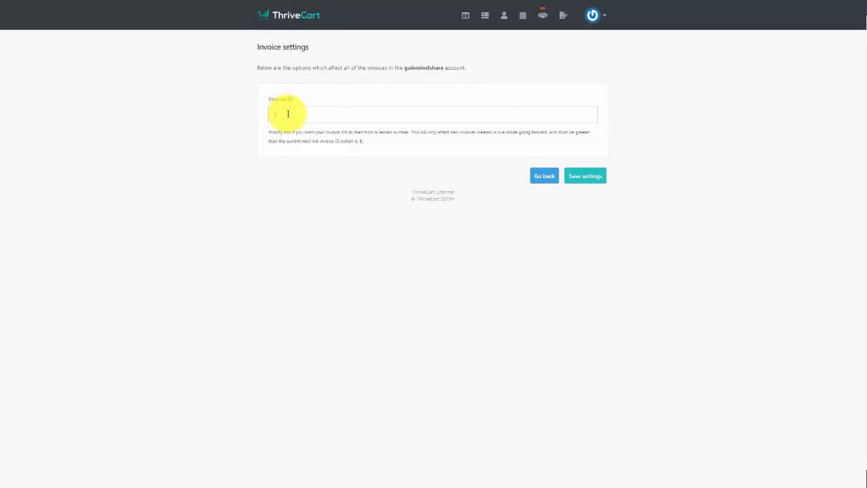
left_click(310, 114)
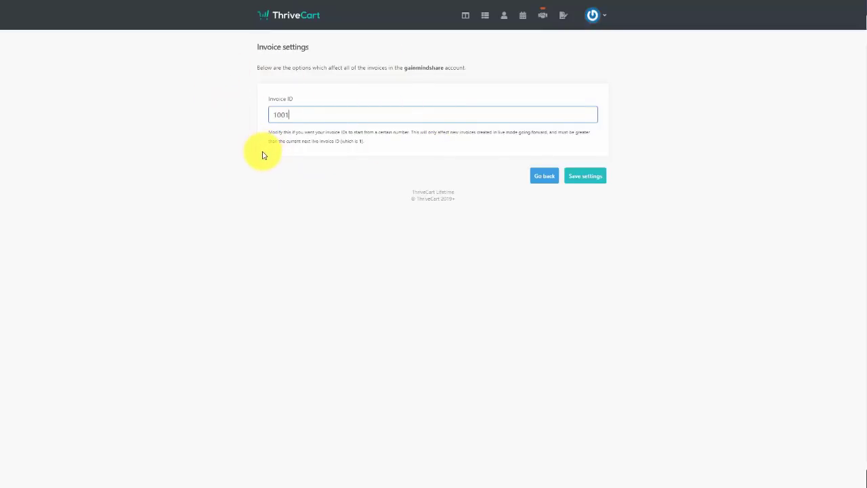
left_click(580, 179)
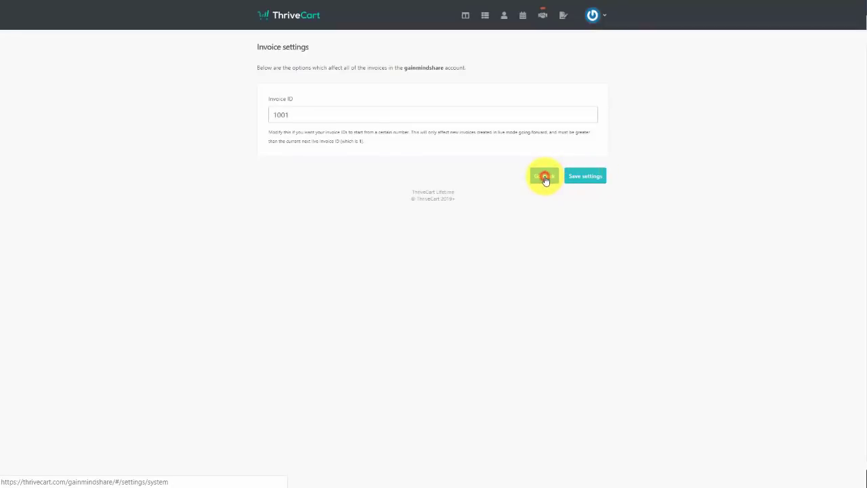
left_click(546, 179)
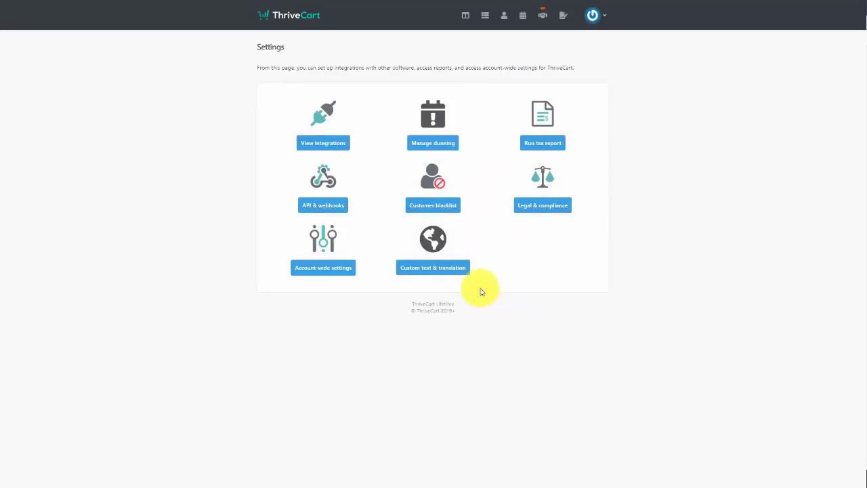
Step: Create a custom language profile named Spanish based on the existing Español translation, and save it
left_click(428, 270)
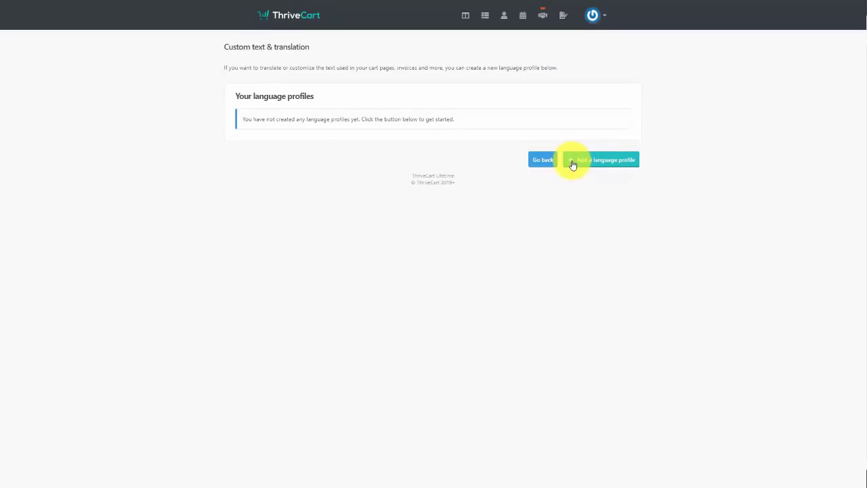
left_click(573, 164)
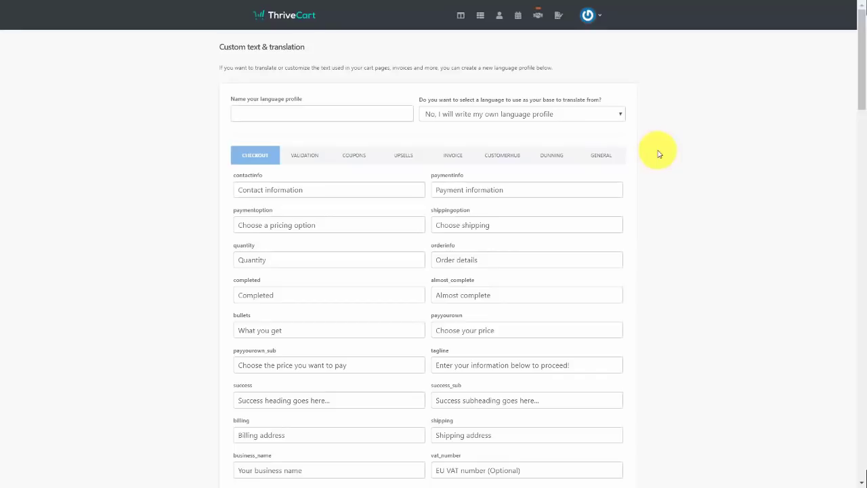
left_click(616, 117)
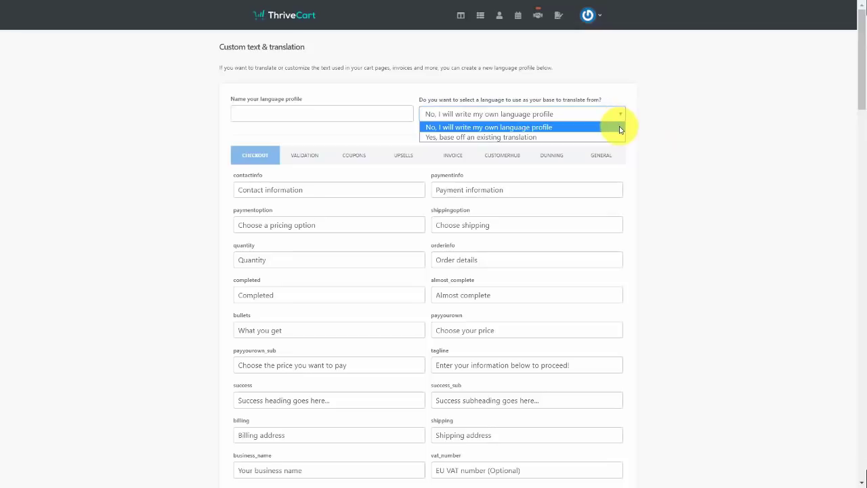
left_click(610, 137)
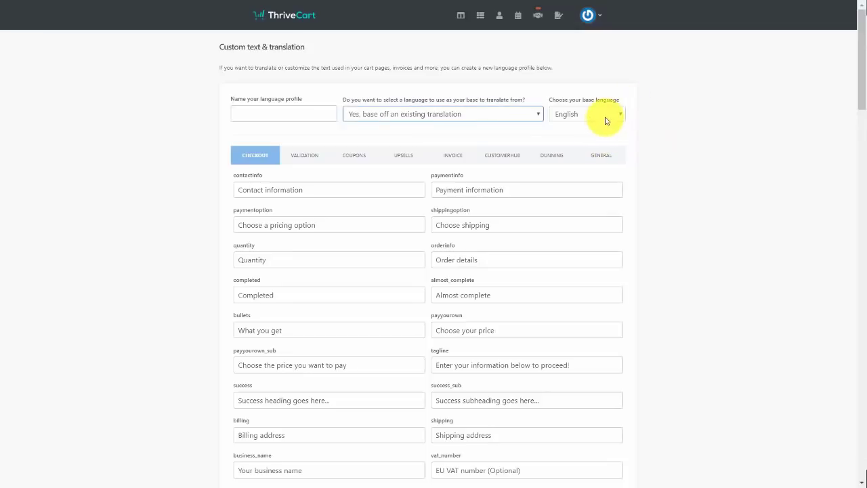
left_click(604, 118)
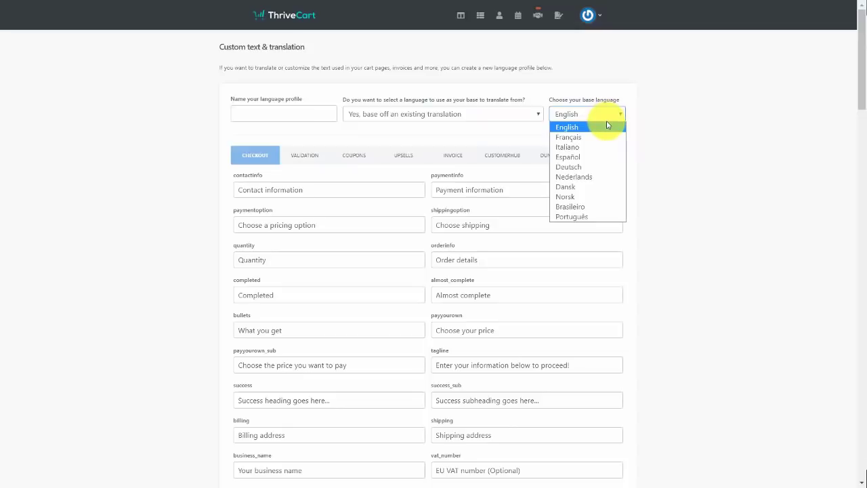
left_click(598, 162)
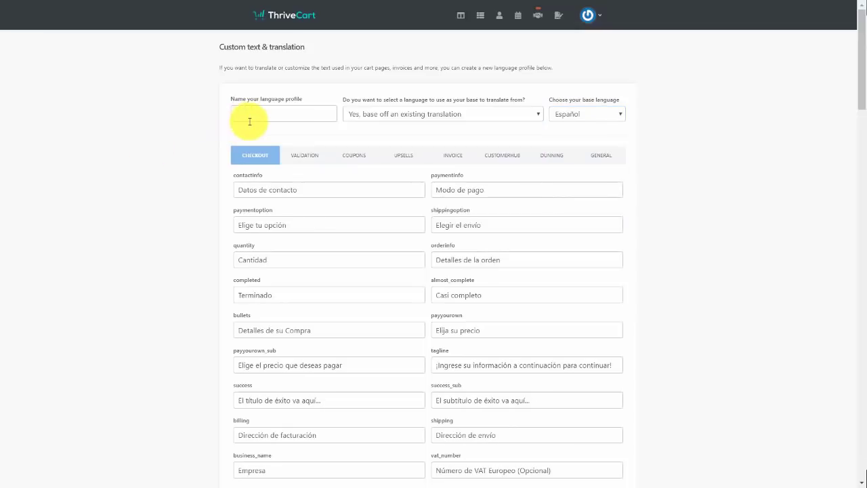
scroll(132, 327, "down", 20)
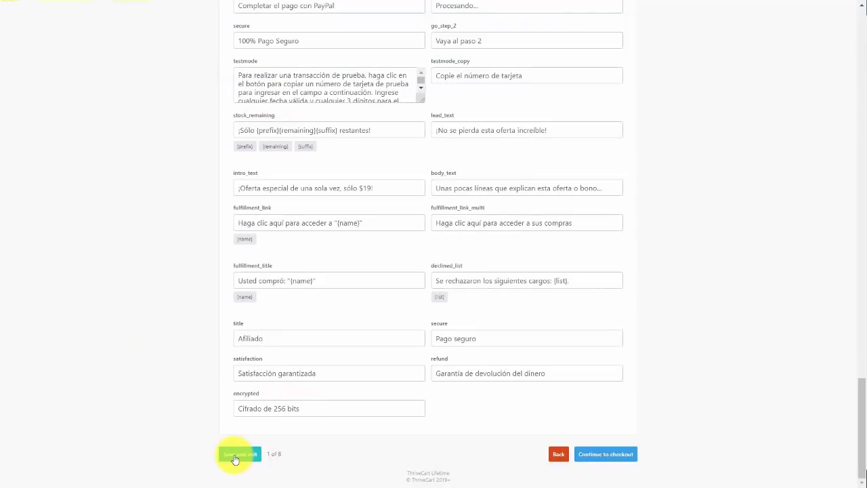
left_click(235, 455)
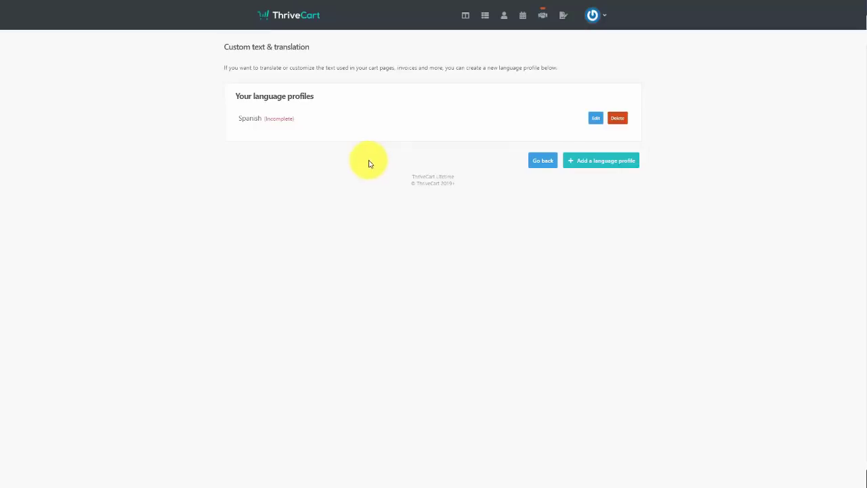
Step: Delete the Spanish language profile
left_click(617, 120)
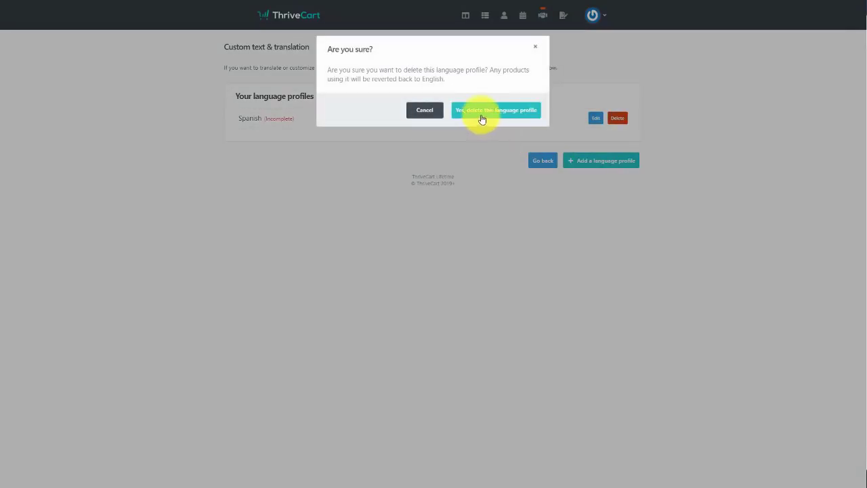
left_click(480, 113)
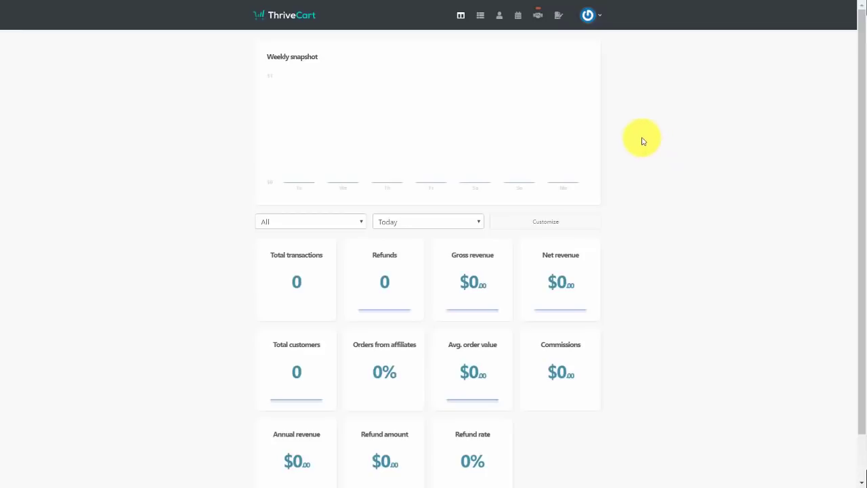
Step: In the account-wide customer hub settings, enter the support site URL as the default customer contact
left_click(595, 13)
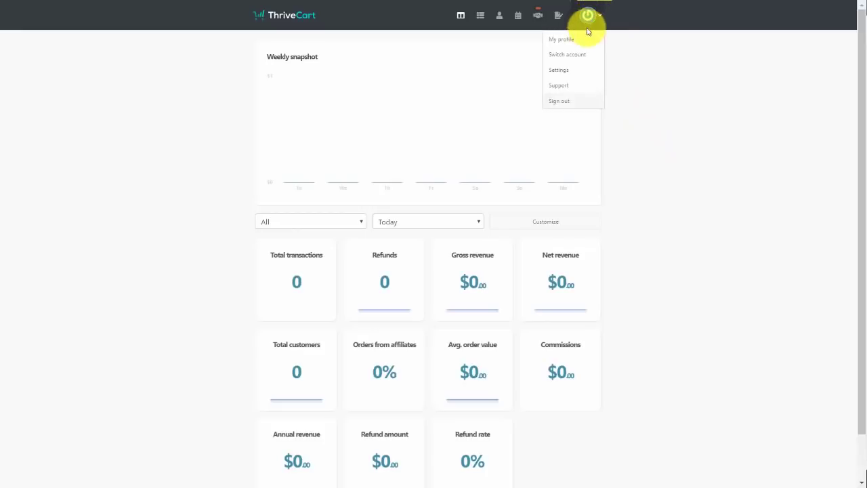
left_click(562, 71)
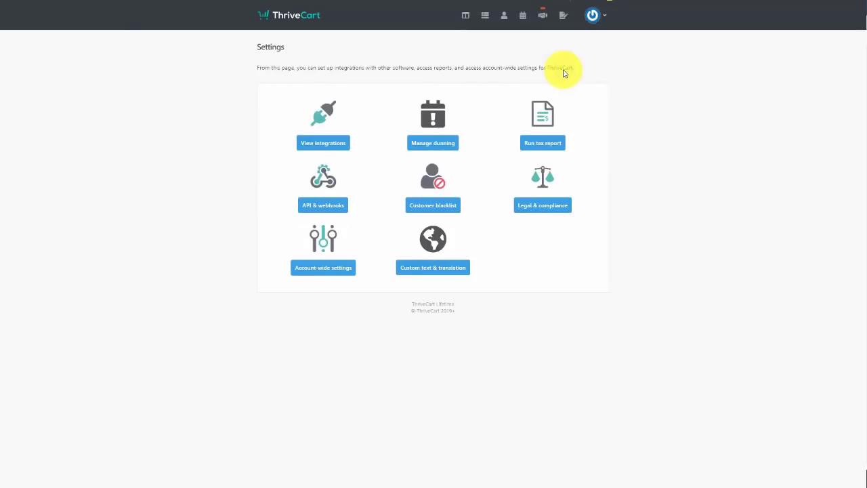
left_click(323, 268)
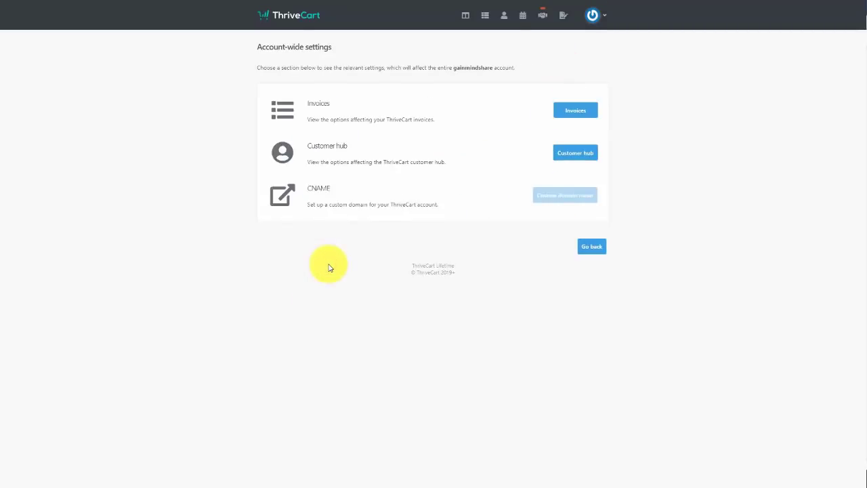
left_click(578, 160)
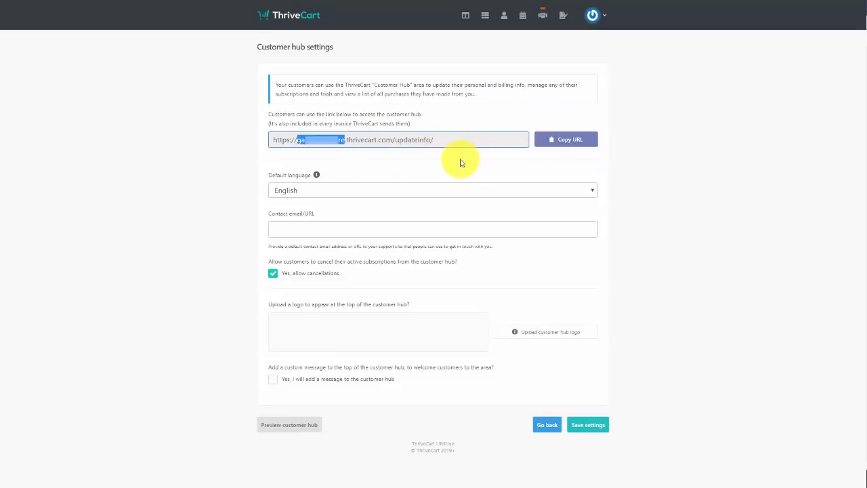
left_click(405, 233)
type("http://thomasduncanone.com/support")
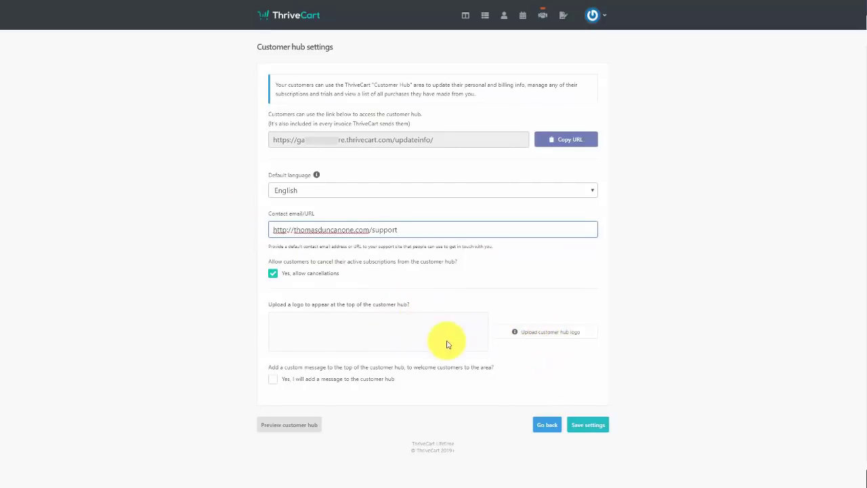
Step: Upload the QR code image as the customer hub logo and add the custom message "Direct all questions to our Support Desk. Thanks!"
left_click(495, 348)
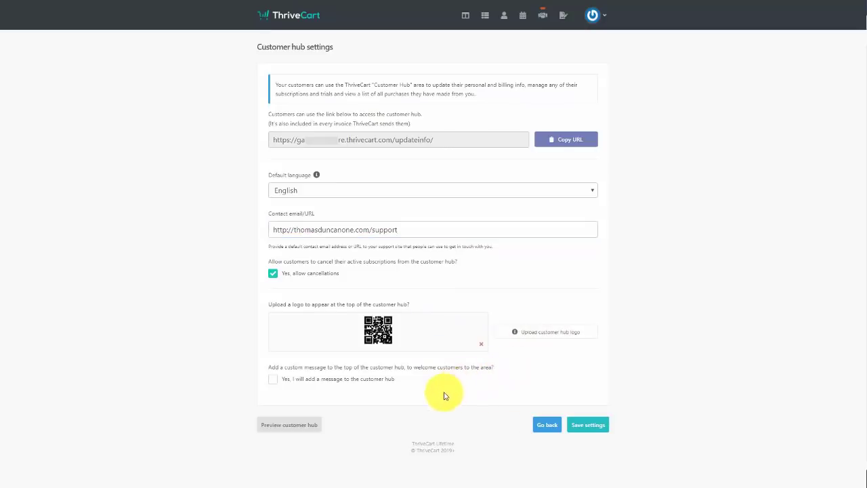
left_click(272, 381)
left_click(294, 403)
type("Direct all questions to our Support Desk.  Thanks!")
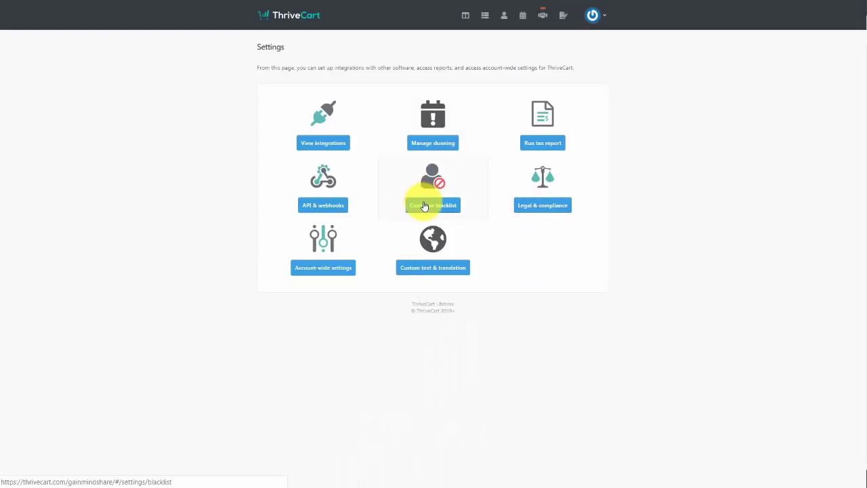
Step: Add the customer's email address to the account-wide customer blacklist
left_click(424, 206)
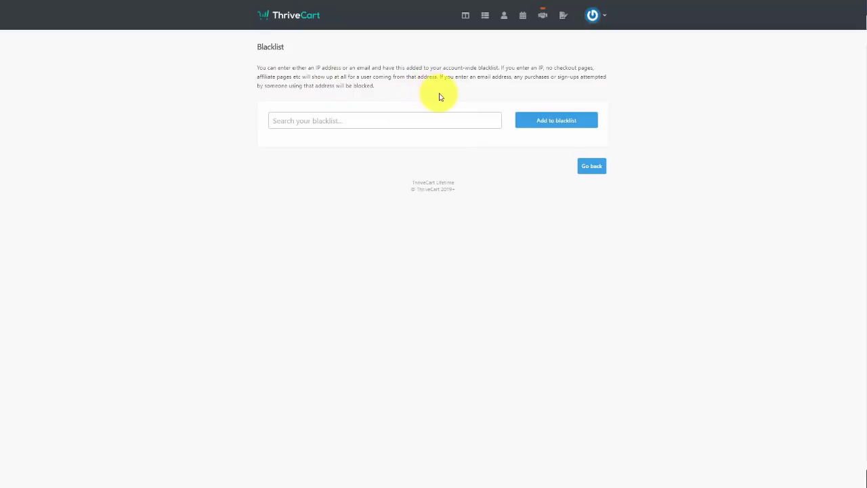
left_click(413, 119)
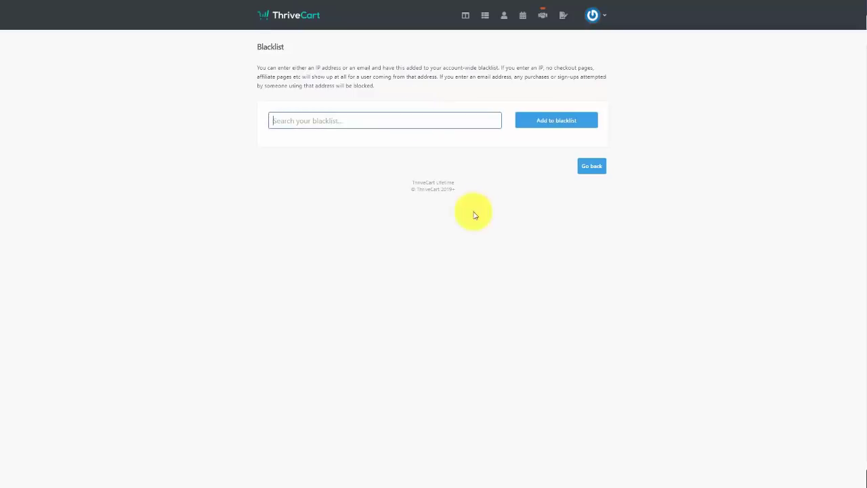
left_click(549, 126)
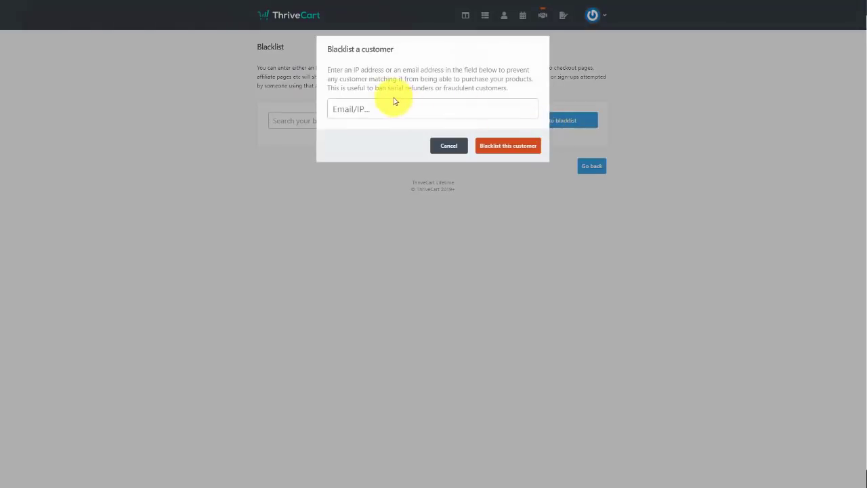
left_click(372, 109)
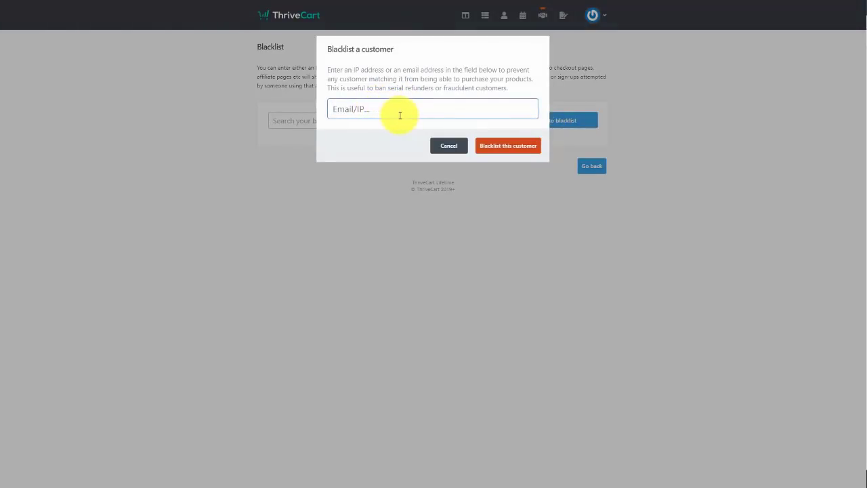
key("ctrl+v")
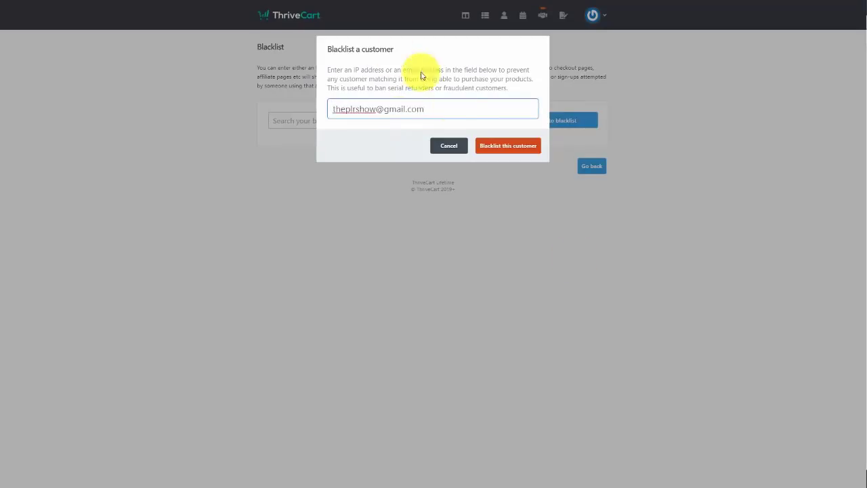
left_click(505, 147)
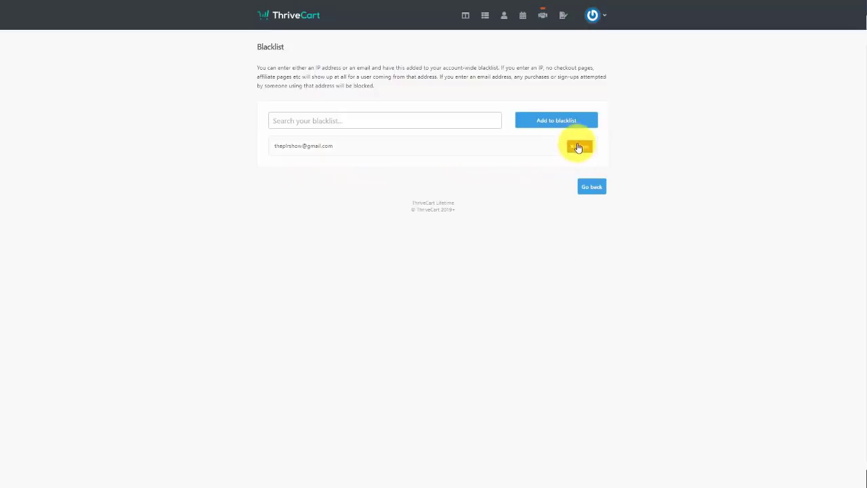
Step: Remove the customer's email entry from the blacklist and confirm the deletion
left_click(576, 146)
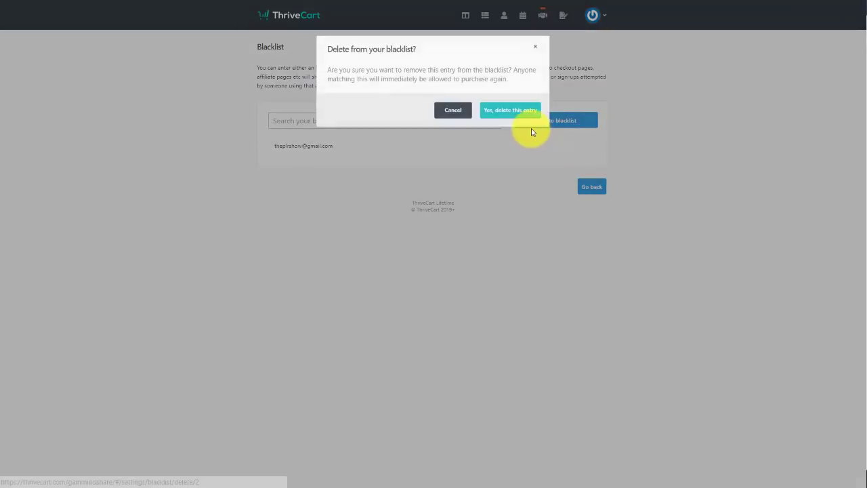
left_click(502, 112)
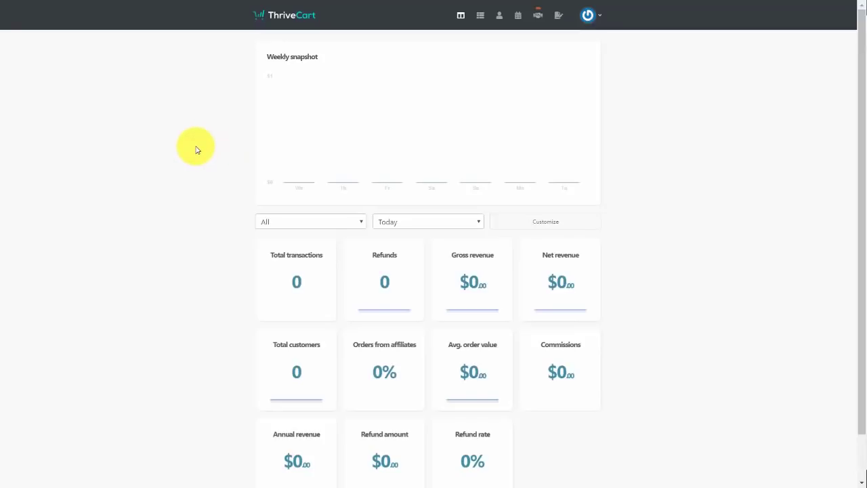
Step: Open the legal and compliance settings and view the Terms & conditions among the documentation and policies
left_click(594, 16)
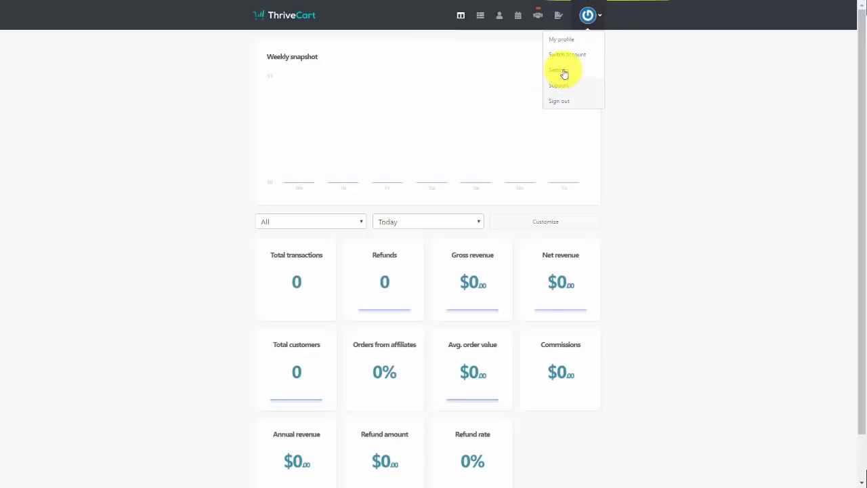
left_click(562, 71)
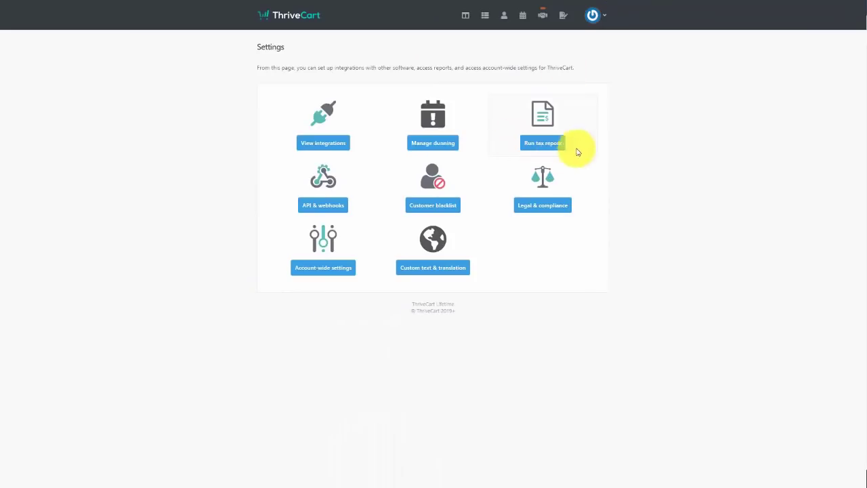
left_click(541, 208)
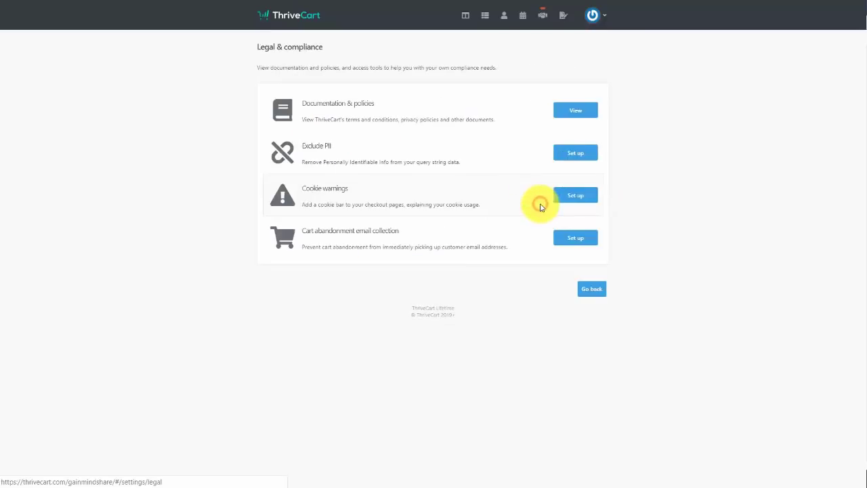
left_click(571, 113)
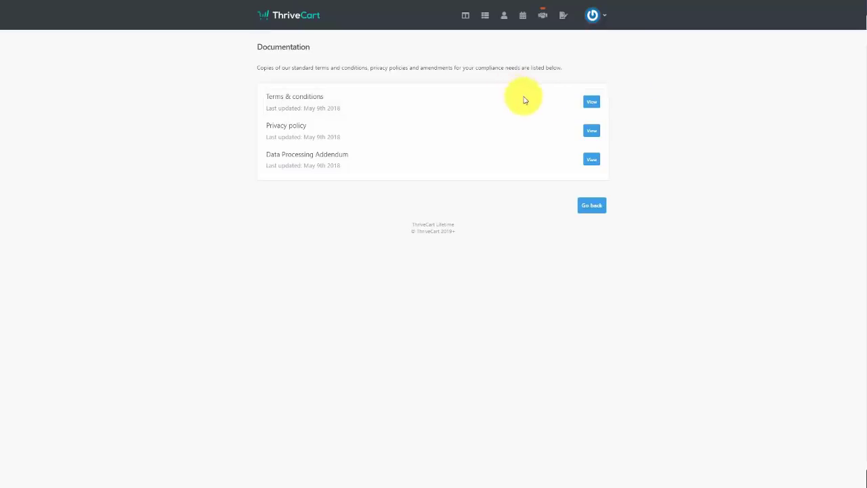
left_click(592, 108)
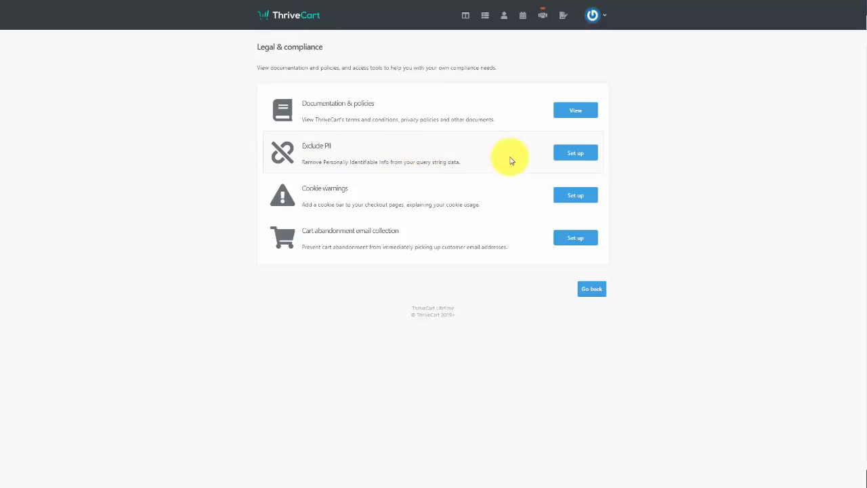
Step: Exclude PII from the query string data passed to success URLs for all customers worldwide and all products, and save the setting
left_click(570, 154)
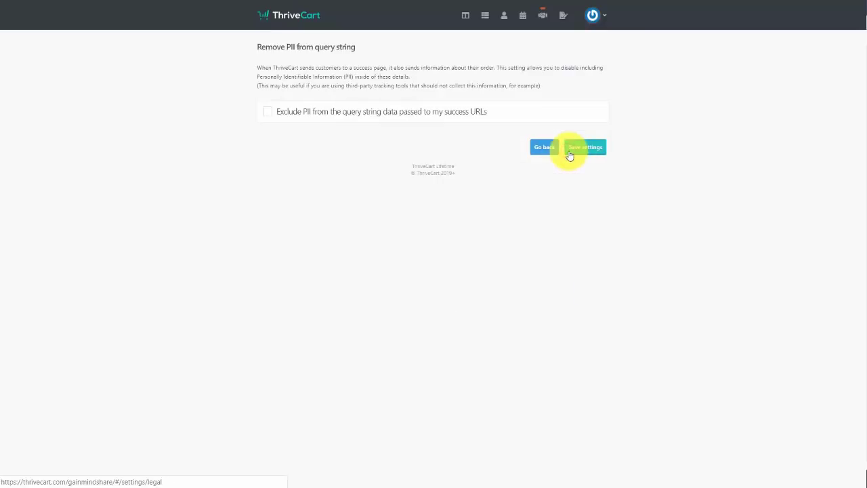
left_click(268, 113)
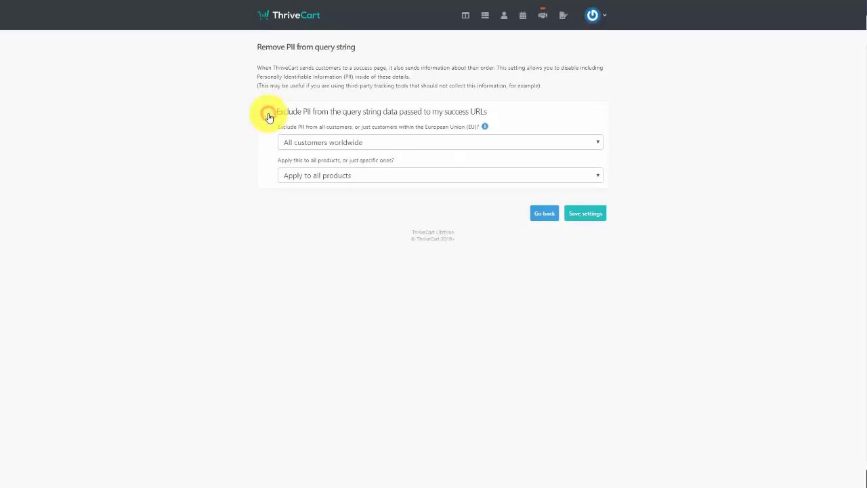
left_click(591, 215)
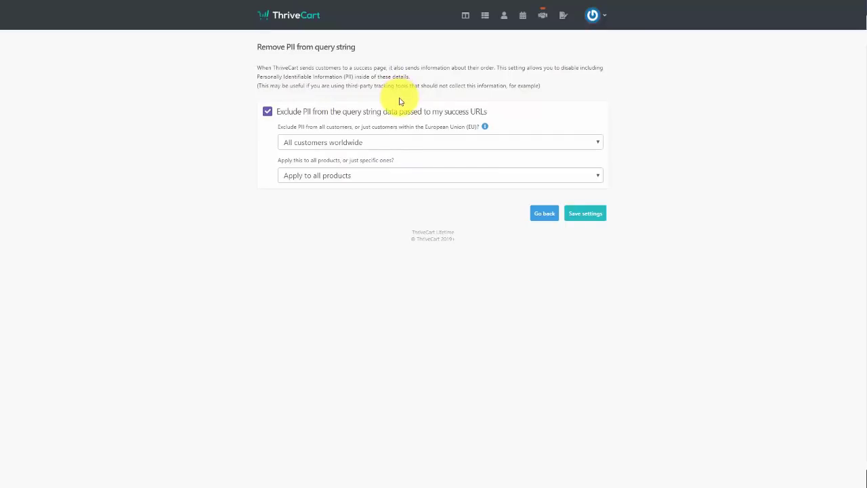
left_click(544, 214)
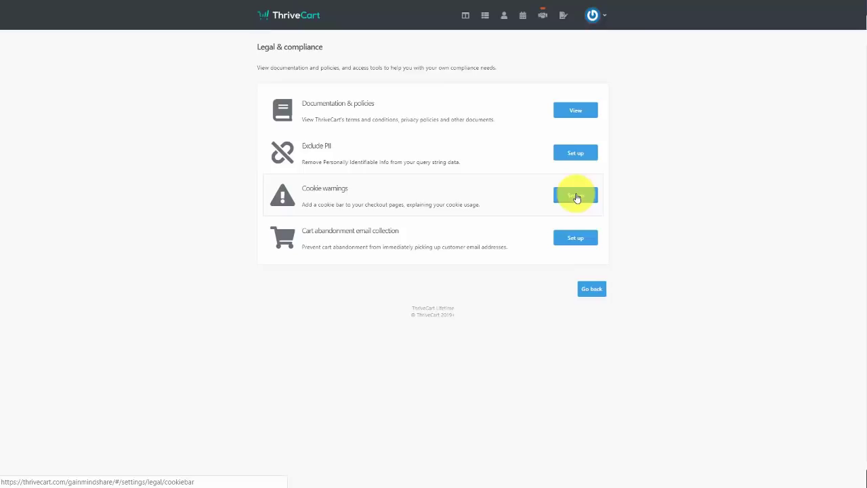
Step: Add a cookie bar with the default text to all products' checkout pages for all customers worldwide, and save the setting
left_click(576, 195)
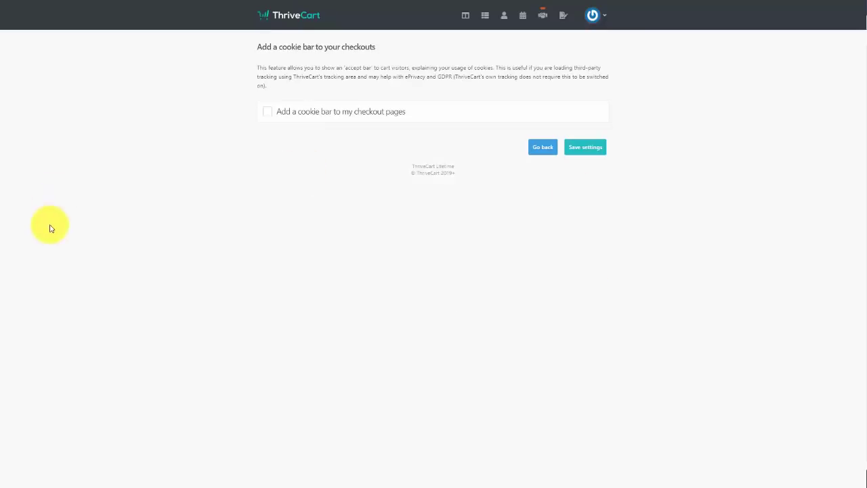
left_click(268, 112)
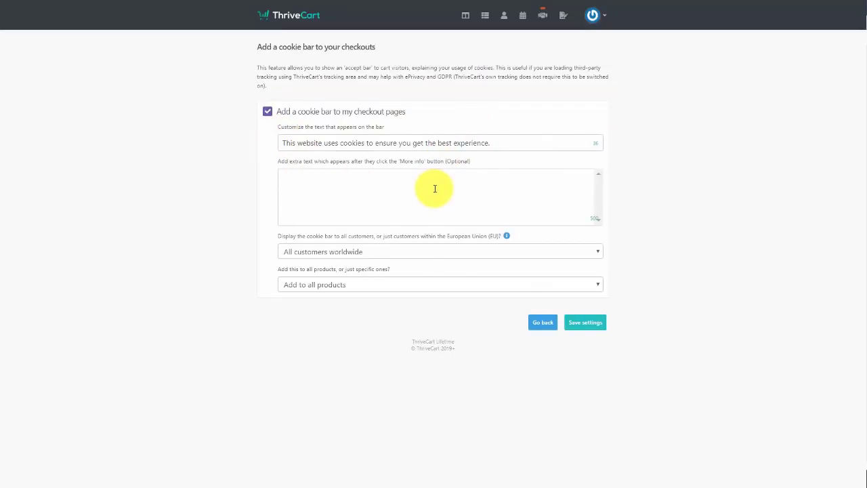
left_click(578, 322)
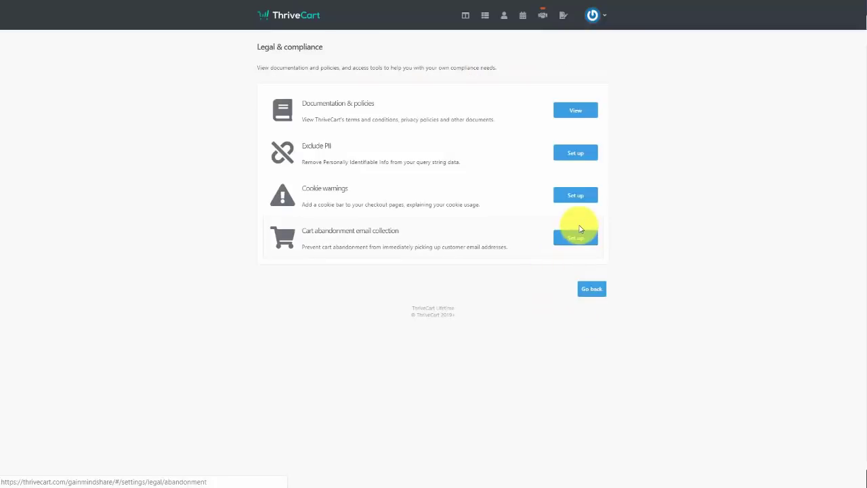
Step: Prevent automatic collection of customer email addresses for all customers worldwide and all products, and save the setting
left_click(573, 239)
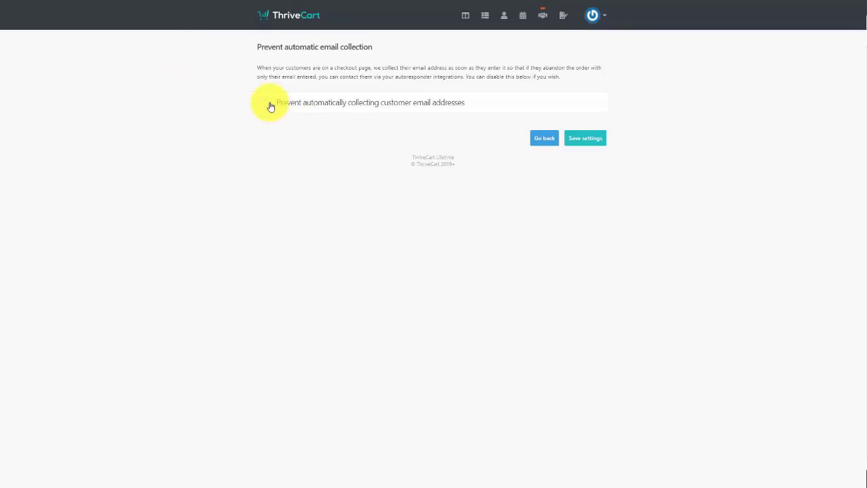
left_click(270, 106)
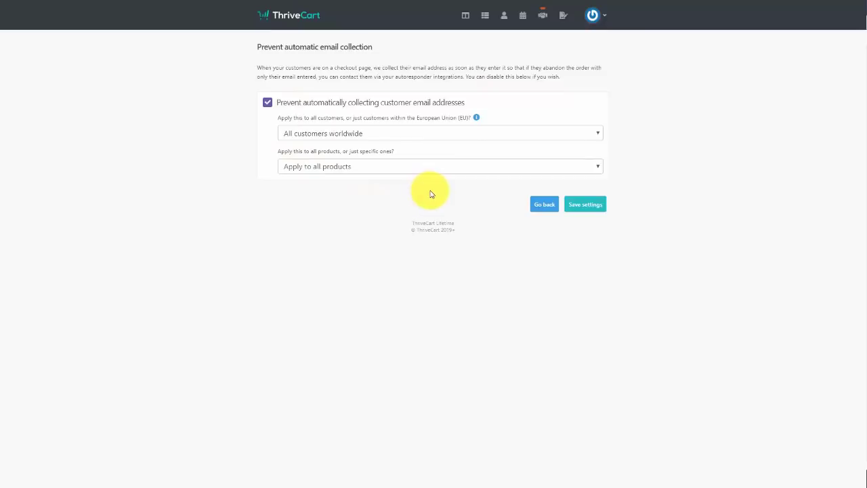
left_click(267, 105)
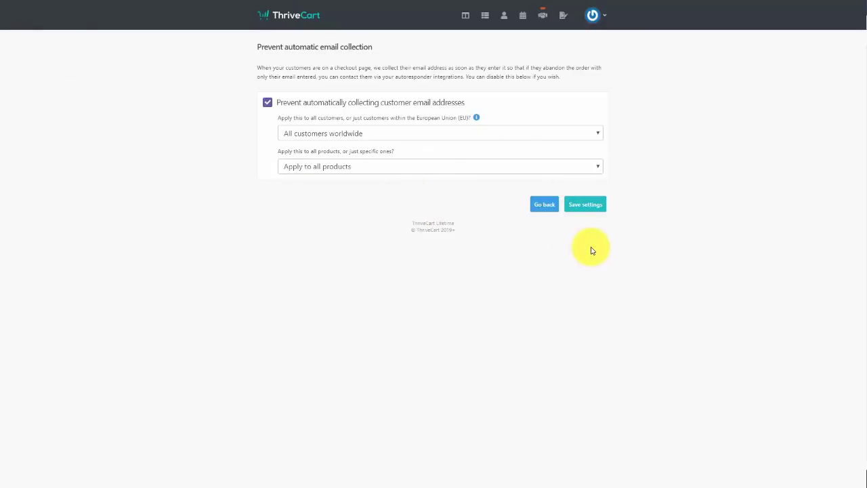
left_click(581, 205)
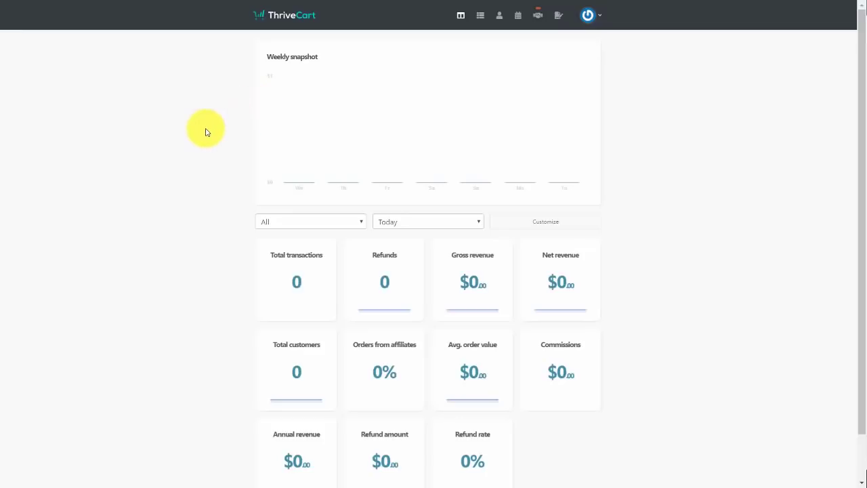
Step: Open the Stripe integration from the payment gateway integrations in the account settings and review the active Stripe accounts
left_click(596, 16)
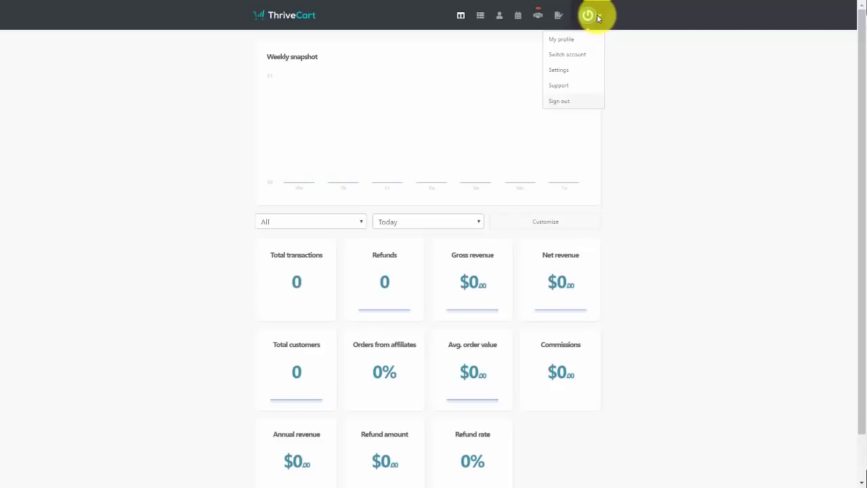
left_click(555, 72)
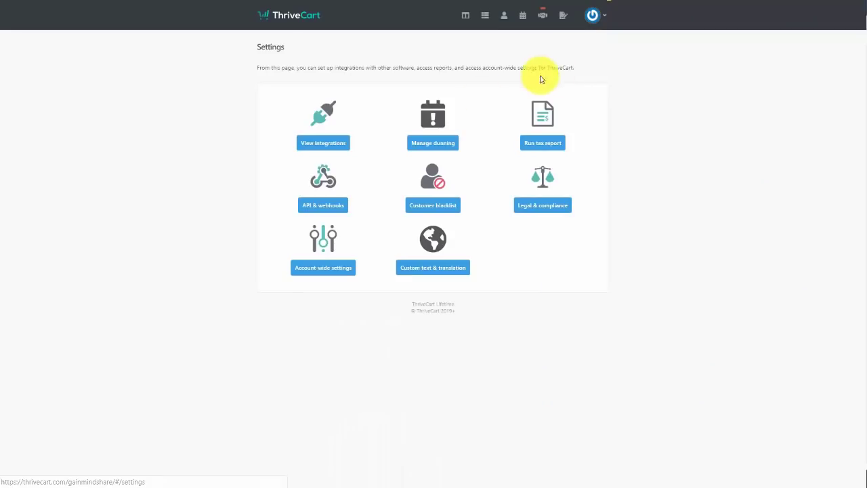
left_click(324, 144)
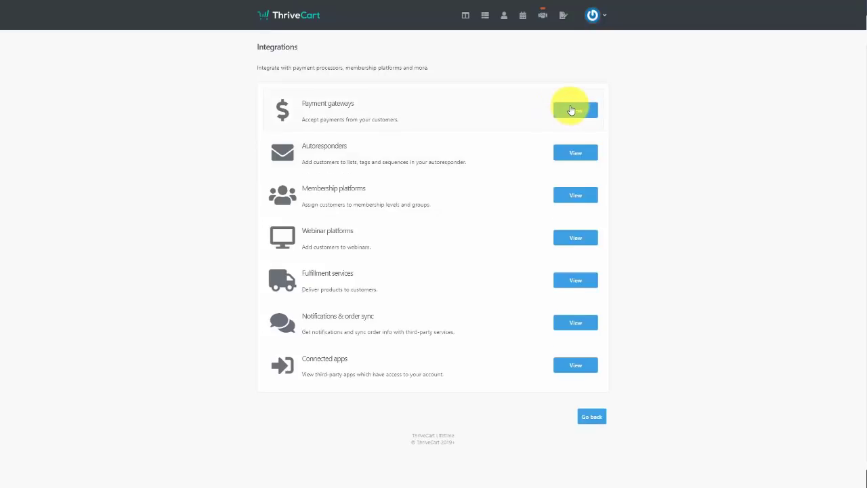
left_click(570, 111)
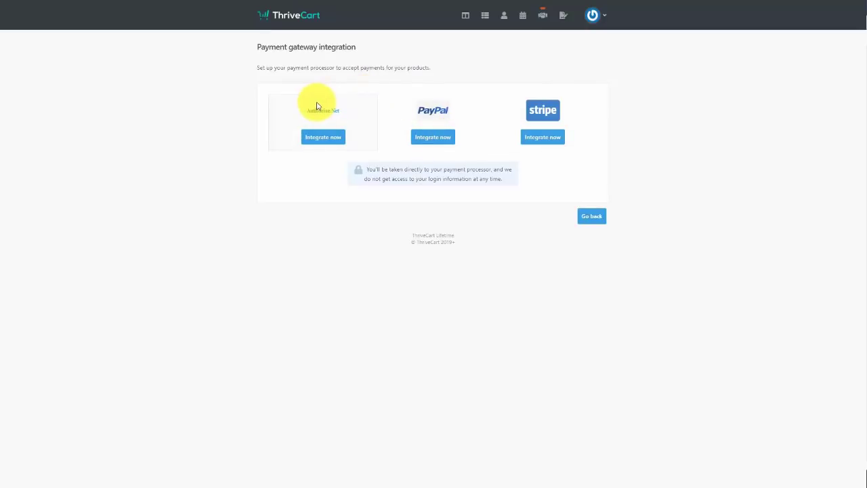
left_click(539, 140)
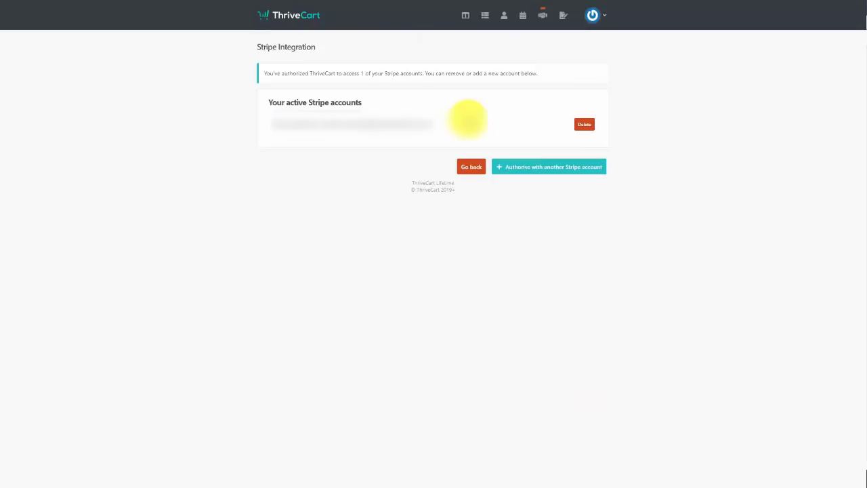
left_click(508, 178)
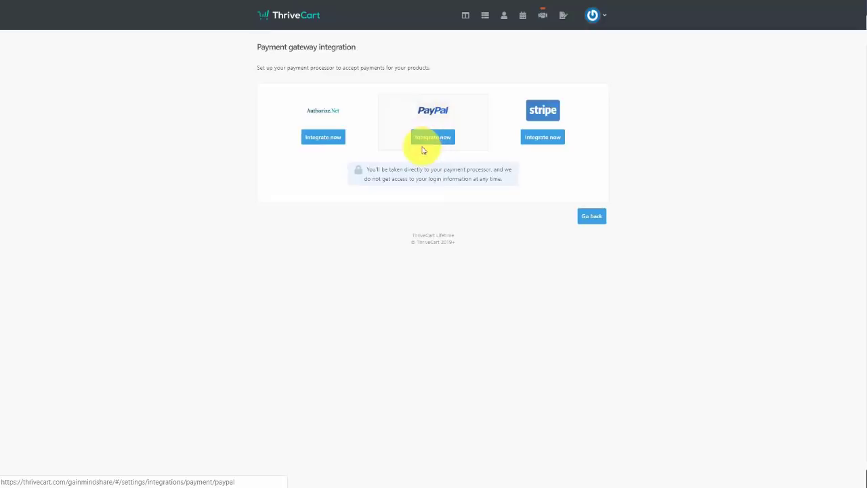
Step: Open the Authorize.net payment gateway integration and view the API credential fields it requires
left_click(329, 143)
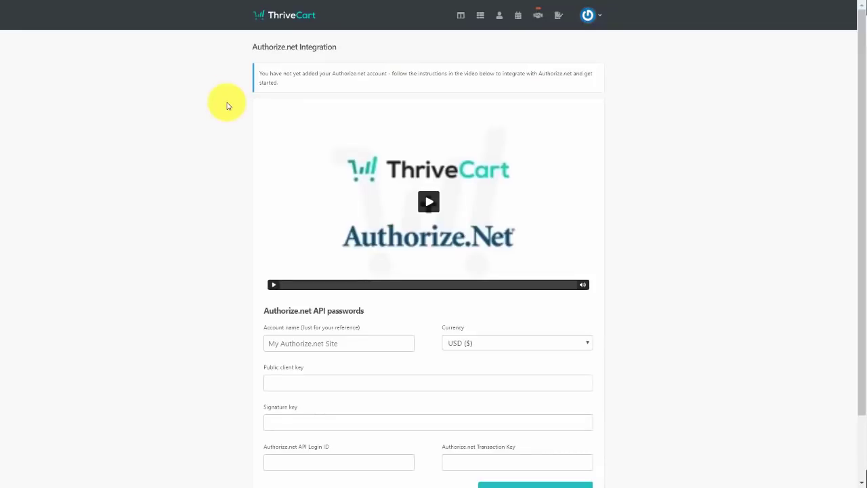
scroll(230, 108, "down", 2)
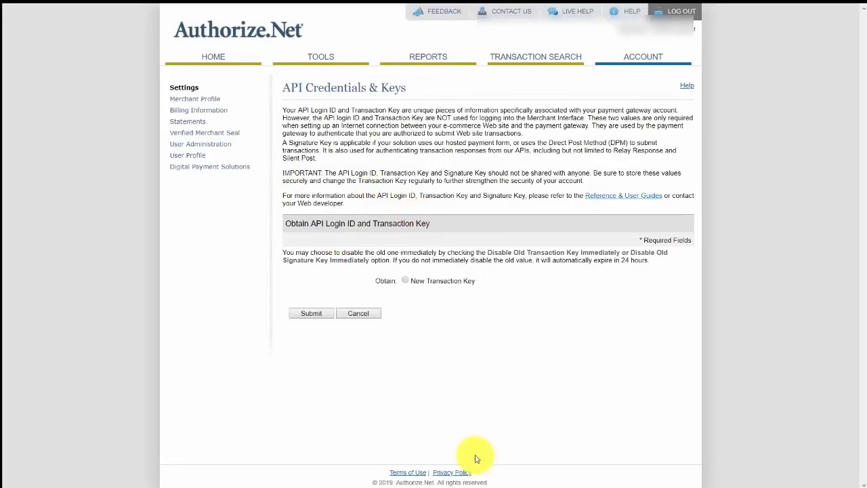
Step: Switch to Authorize.Net and, under API Credentials & Keys, request a new transaction key and generate a new signature key
left_click(405, 280)
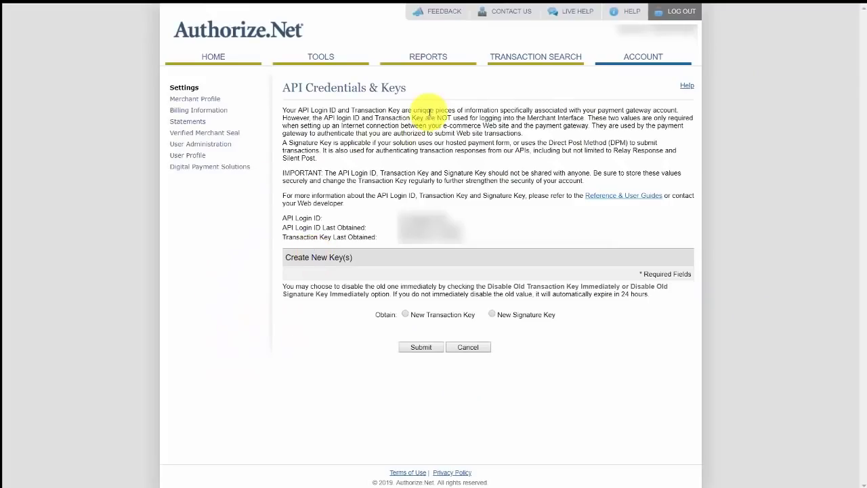
left_click(491, 315)
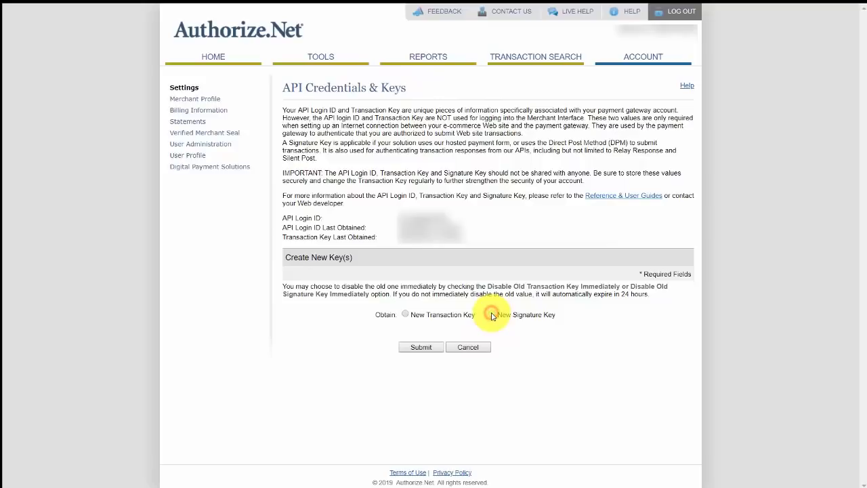
left_click(423, 349)
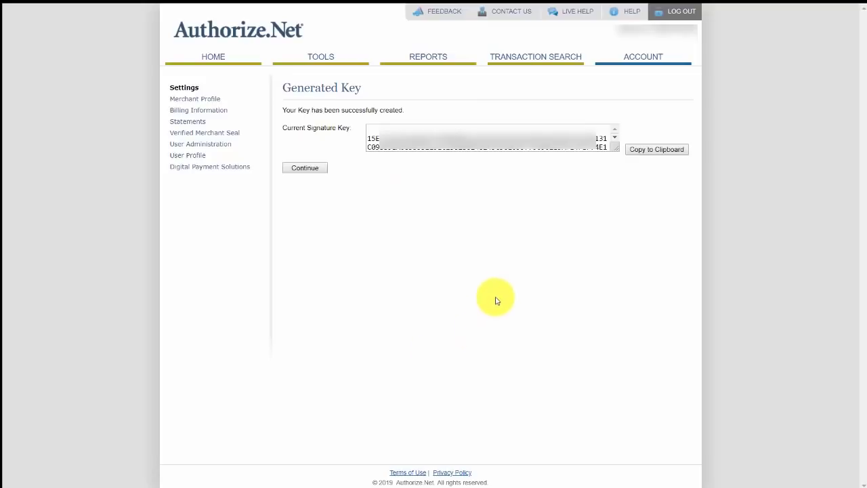
Step: Copy the generated signature key from Authorize.Net and enter it as the signature key in ThriveCart's Authorize.net integration
left_click(650, 153)
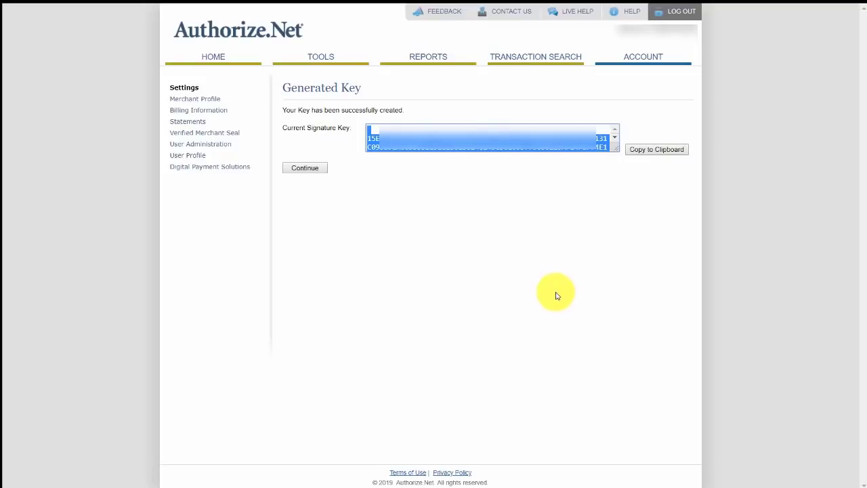
key("ctrl+Tab")
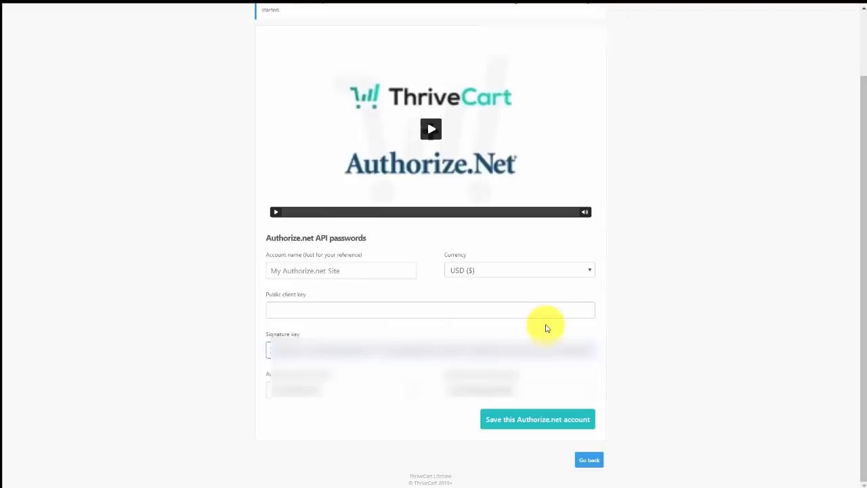
Step: Create a new public client key in Authorize.Net, enter it in ThriveCart's Authorize.net integration and save the account
key("ctrl+Tab")
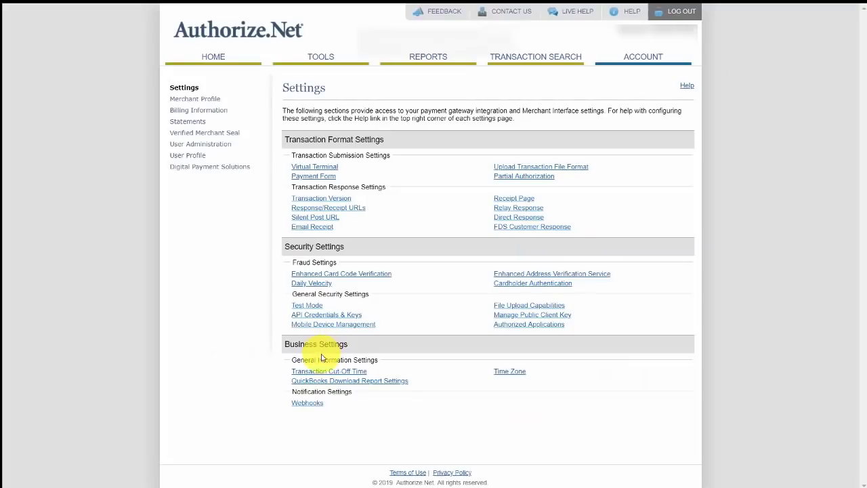
left_click(518, 320)
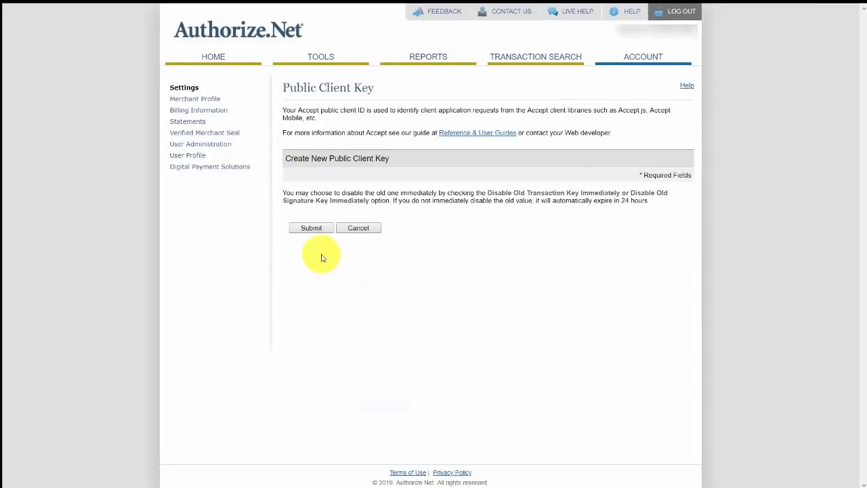
left_click(313, 229)
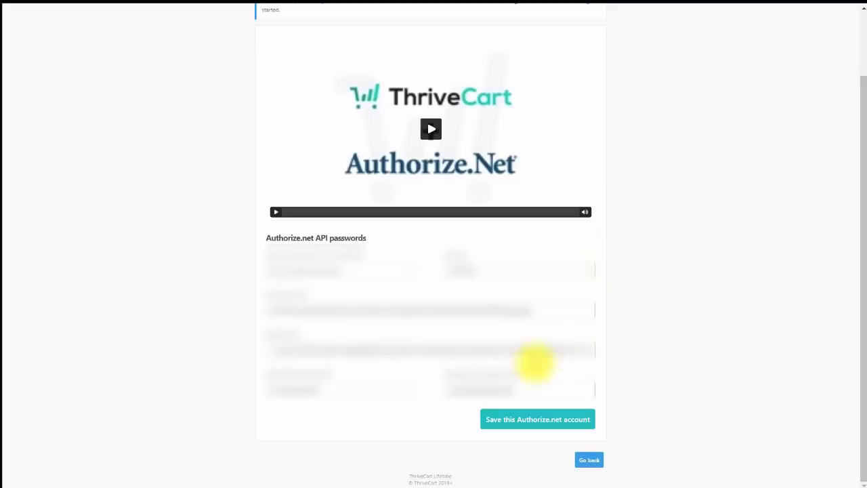
left_click(515, 420)
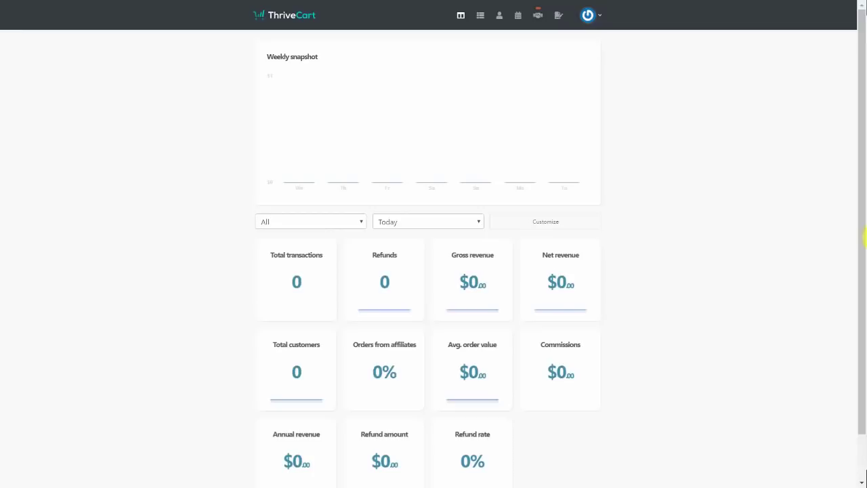
Step: Open the GetResponse integration from the autoresponder integrations in the account settings
left_click(598, 18)
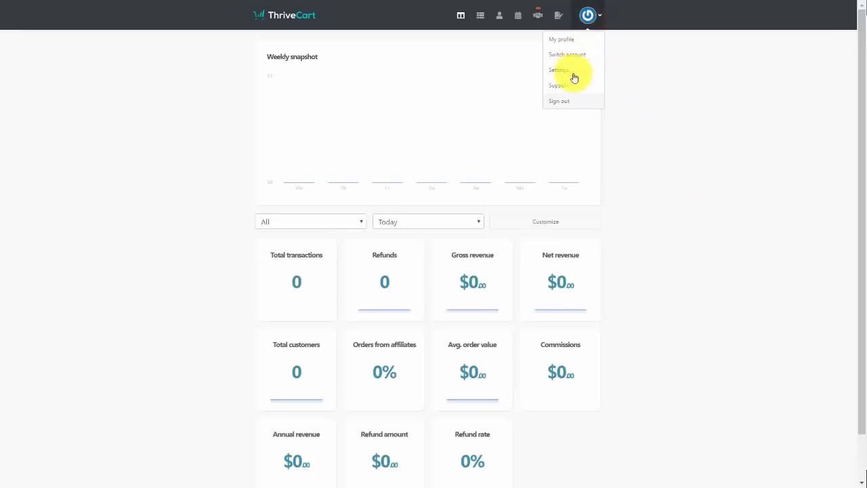
left_click(565, 72)
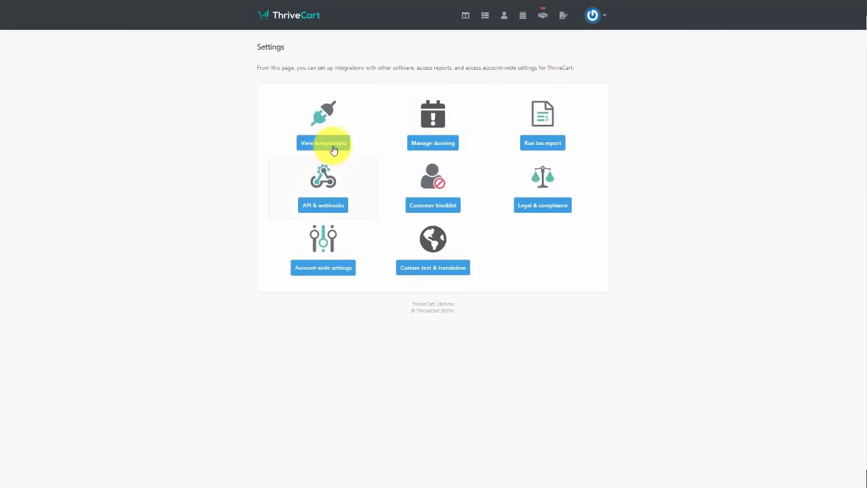
left_click(332, 148)
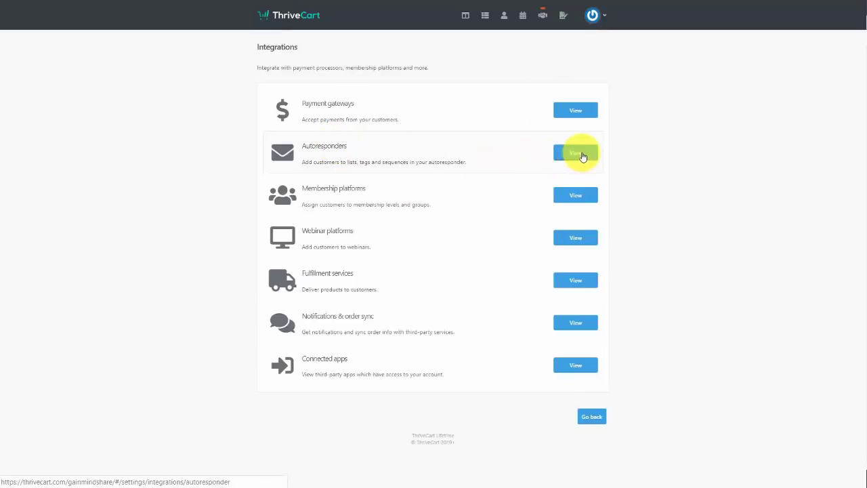
left_click(582, 155)
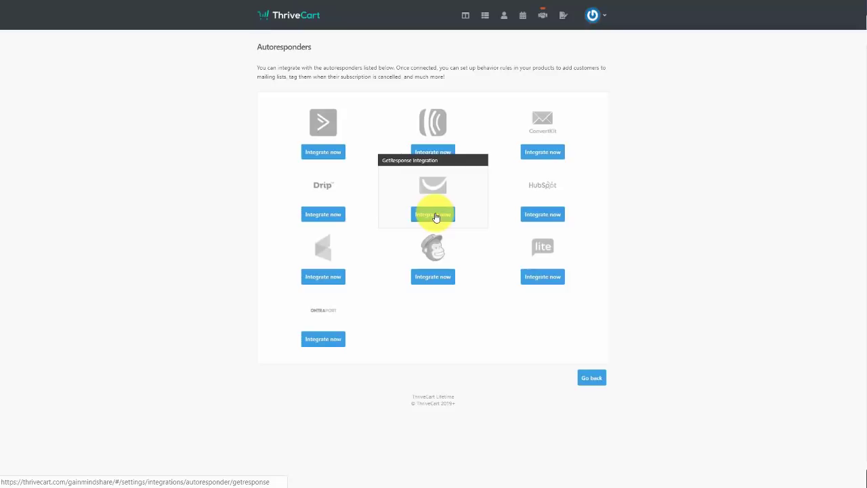
left_click(436, 216)
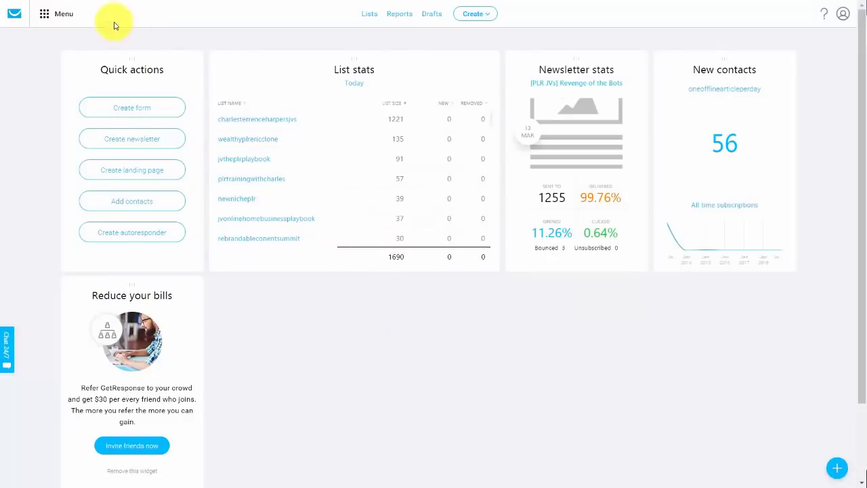
Step: Copy the default API key from GetResponse's integration settings, enter it in ThriveCart and authorise the GetResponse connection
left_click(43, 17)
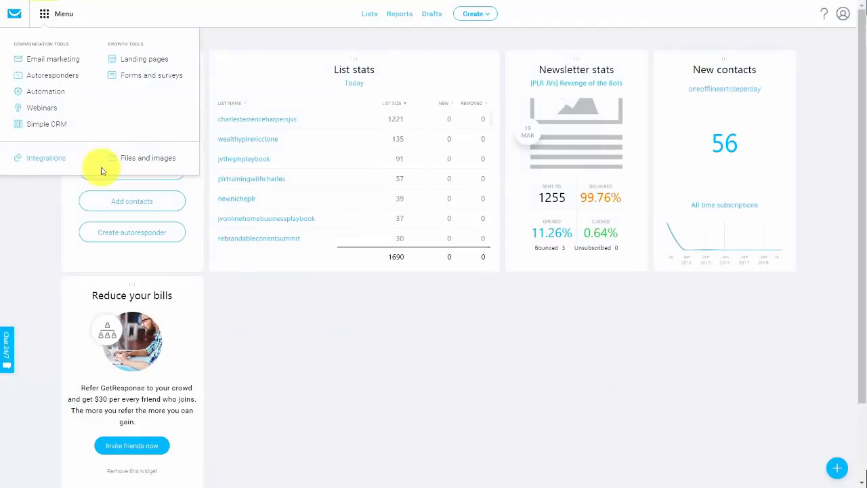
left_click(46, 159)
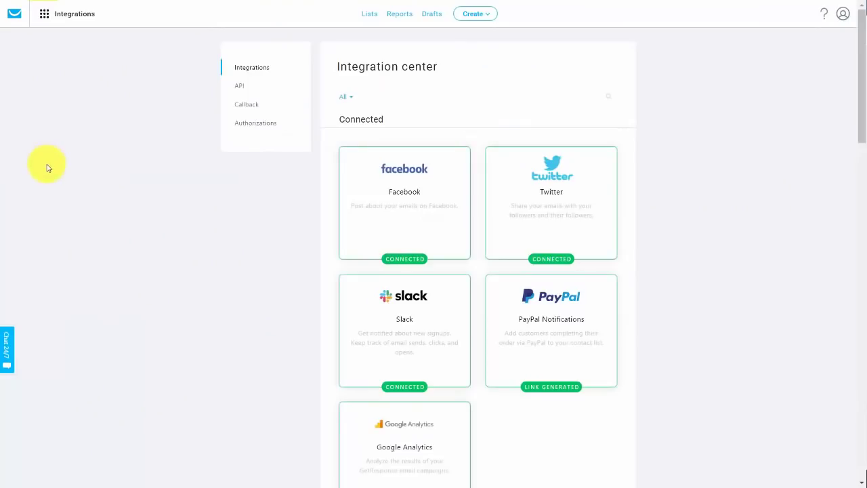
left_click(239, 90)
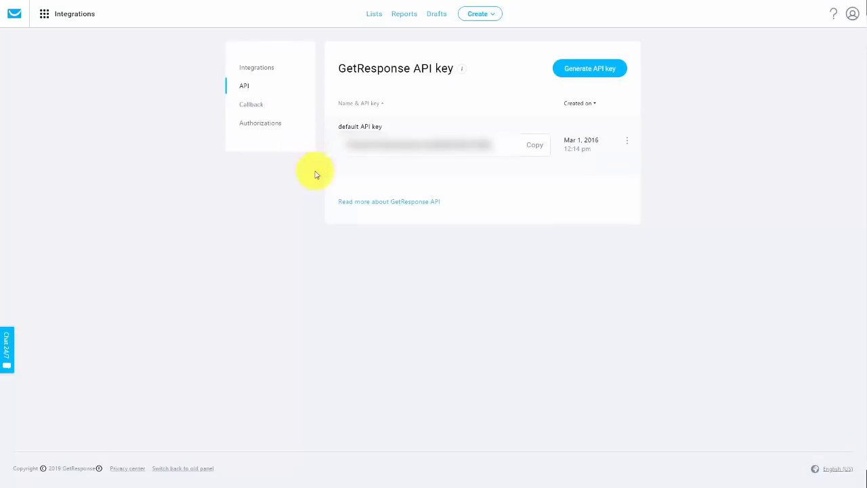
left_click(535, 146)
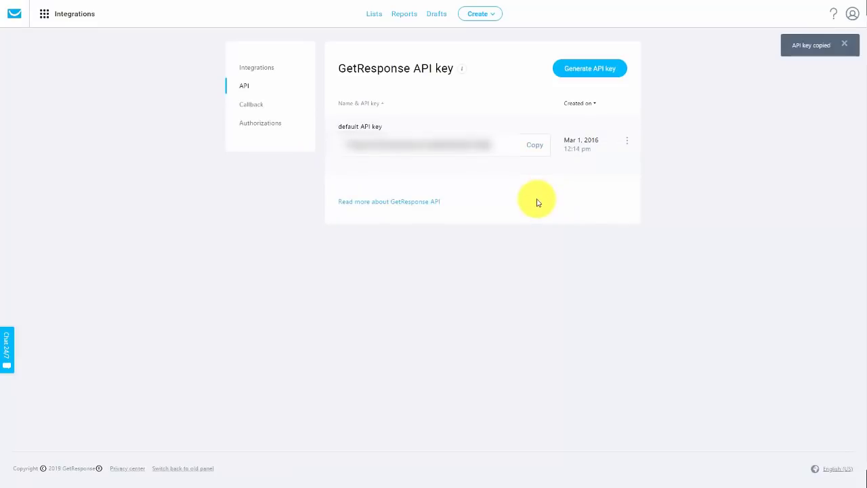
key("ctrl+Tab")
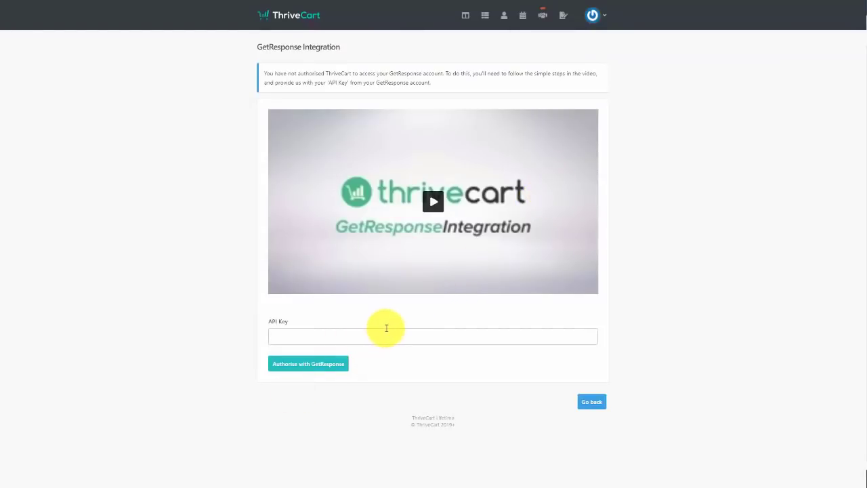
left_click(307, 364)
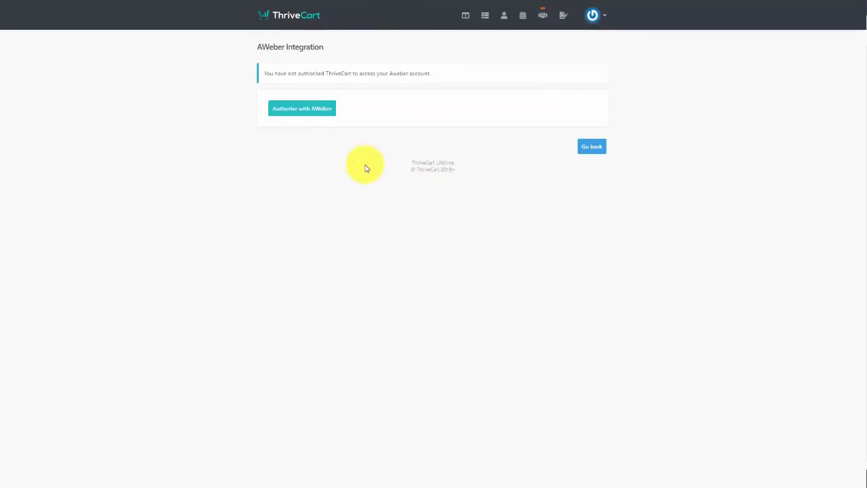
Step: Authorise ThriveCart to access the AWeber and MailChimp accounts through their autoresponder integrations
left_click(301, 114)
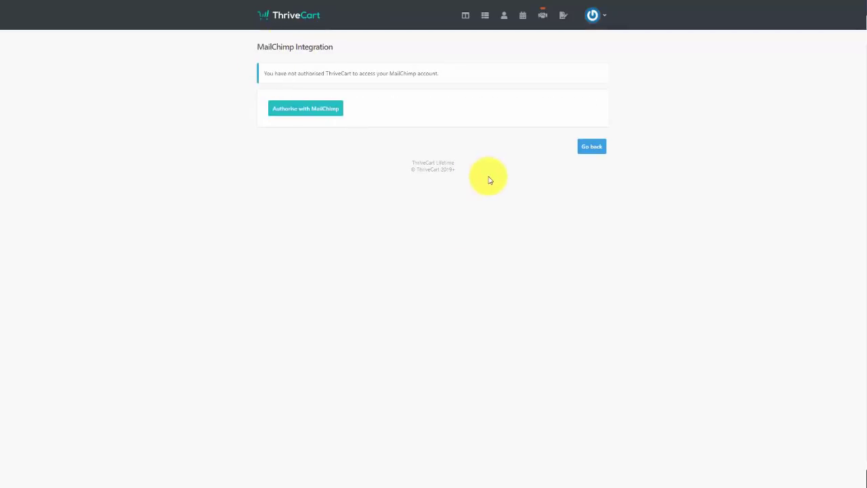
left_click(327, 118)
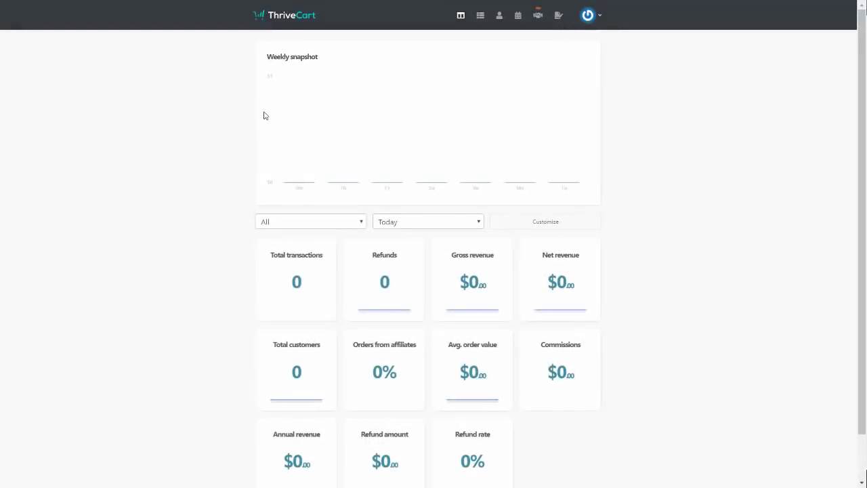
Step: Open the WishList Member integration from the membership platform integrations in the account settings
left_click(600, 13)
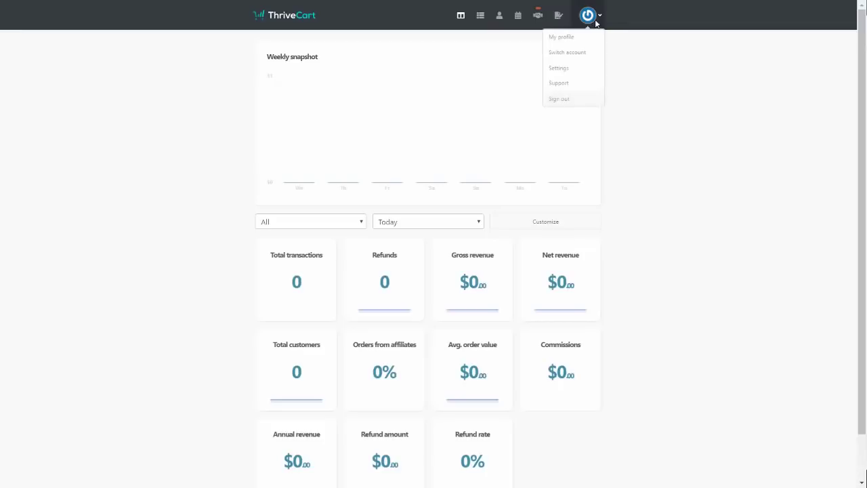
left_click(565, 72)
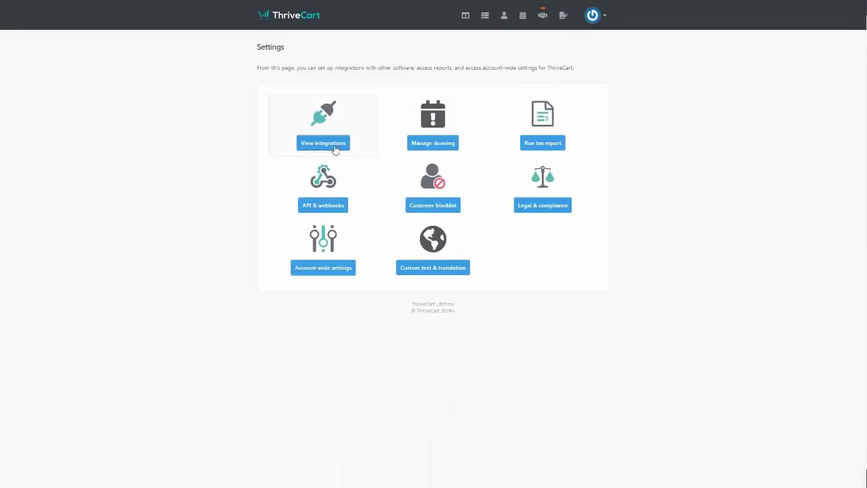
left_click(333, 146)
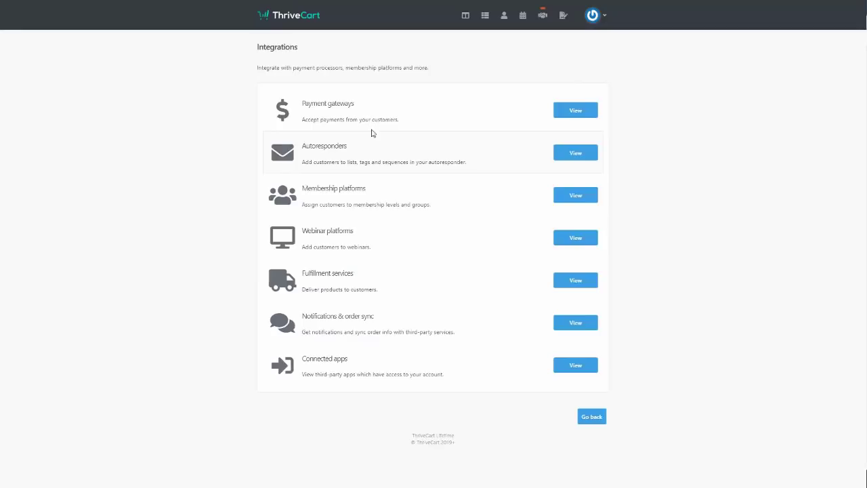
left_click(575, 196)
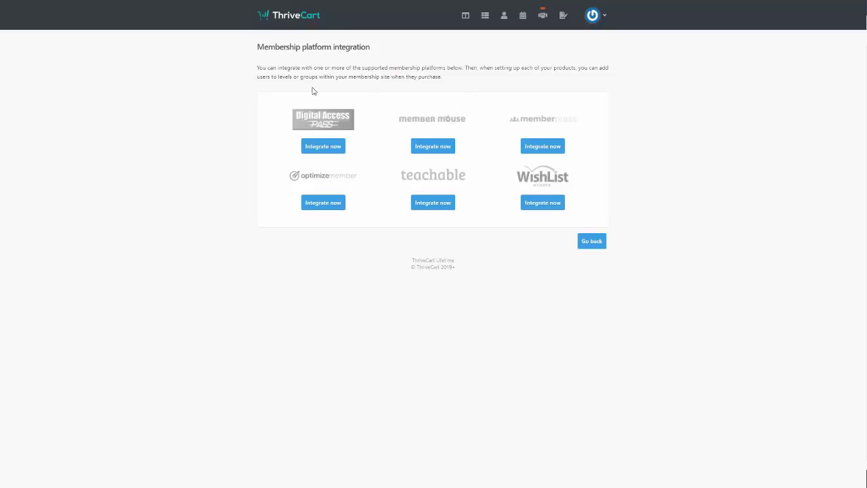
left_click(316, 205)
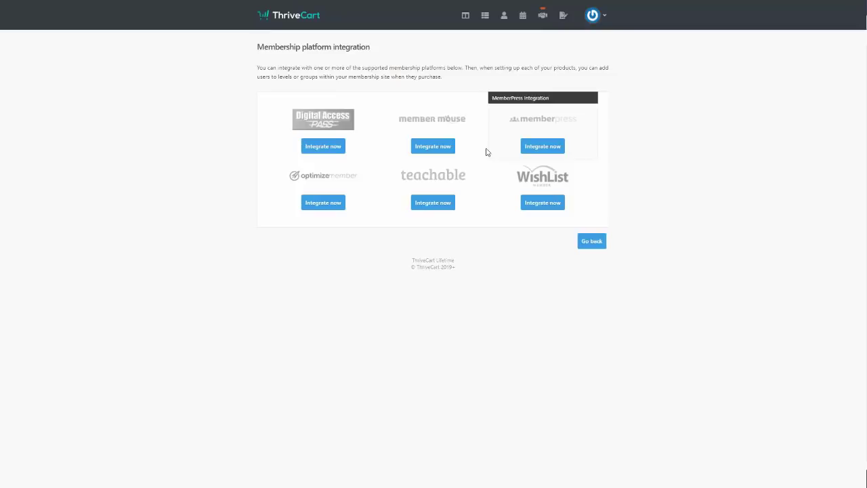
left_click(541, 205)
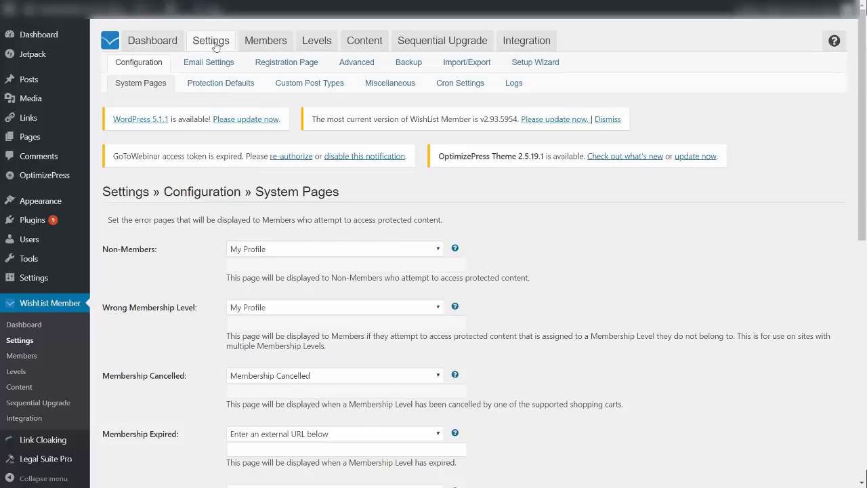
Step: Get the API key from WishList Member's miscellaneous settings, then save the ThriveCart site "Wish List Member" with its WordPress URL and API key
left_click(385, 84)
scroll(498, 151, "down", 10)
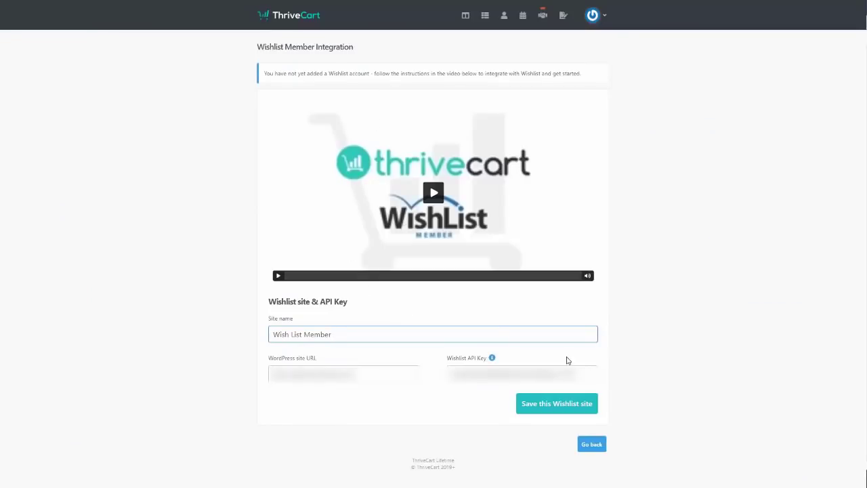
left_click(548, 413)
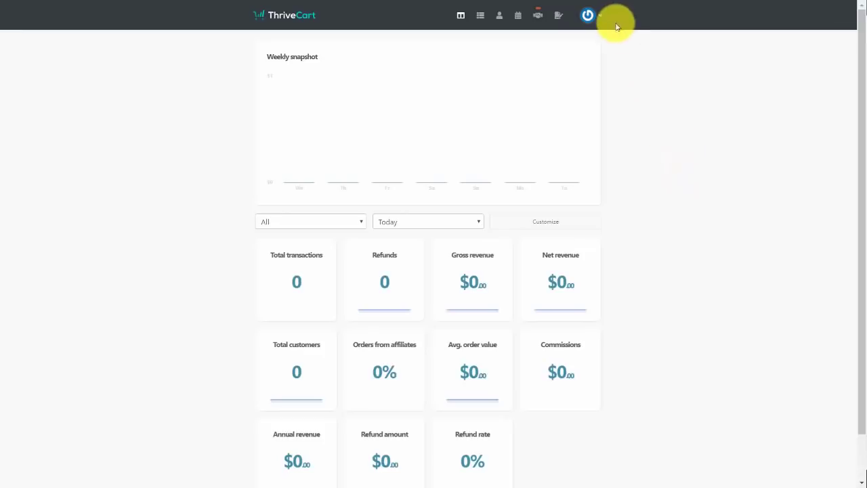
Step: Open the Google Sheets integration from the fulfillment services integrations in the account settings
left_click(588, 15)
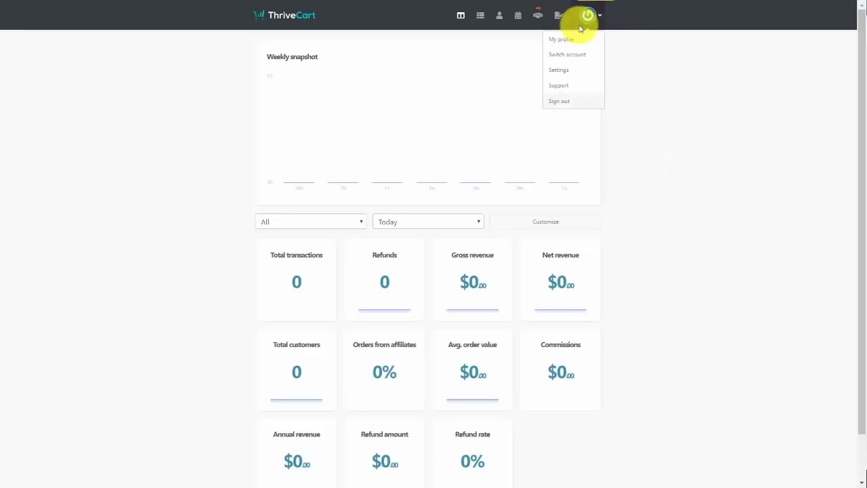
left_click(559, 70)
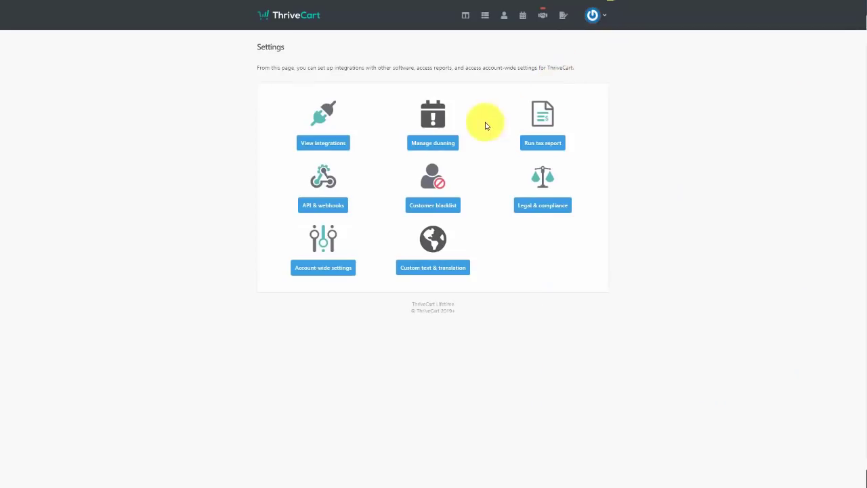
left_click(325, 143)
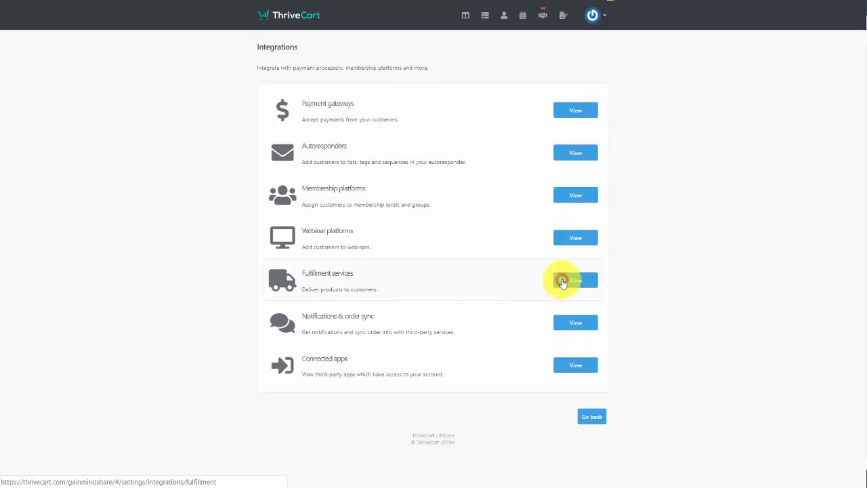
left_click(561, 280)
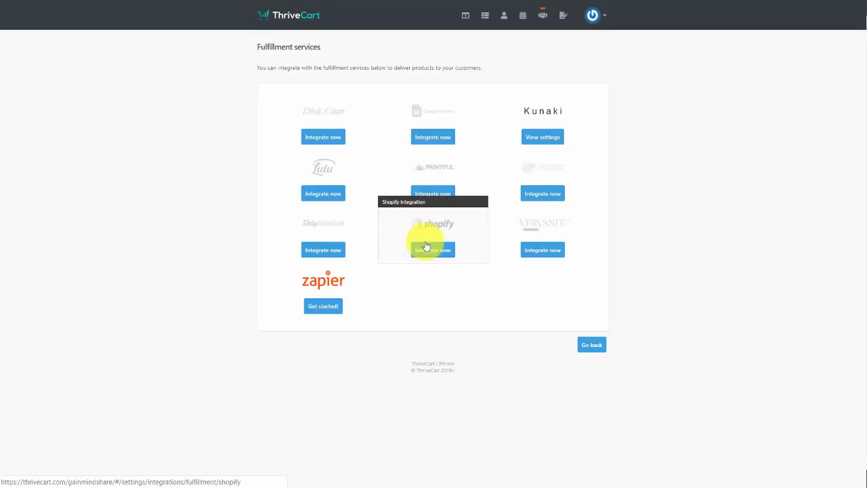
left_click(434, 140)
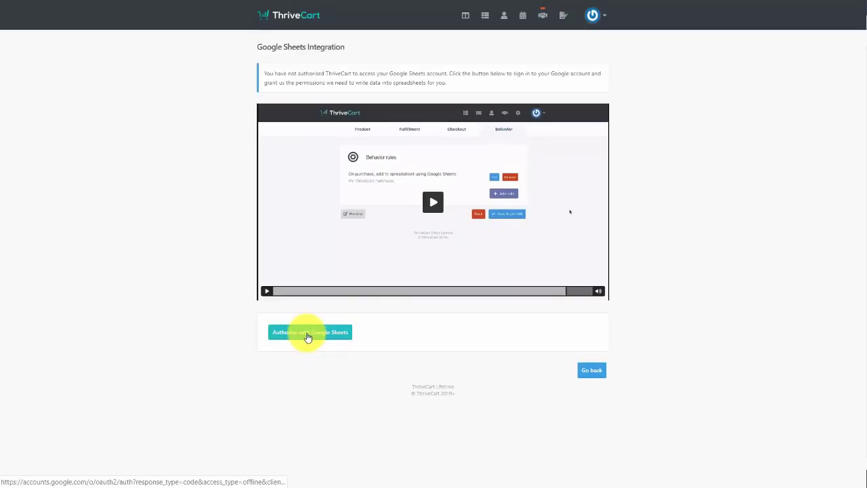
Step: Authorise the Google Sheets integration by signing in with the Google account password and allowing thrivecart.com access
left_click(307, 335)
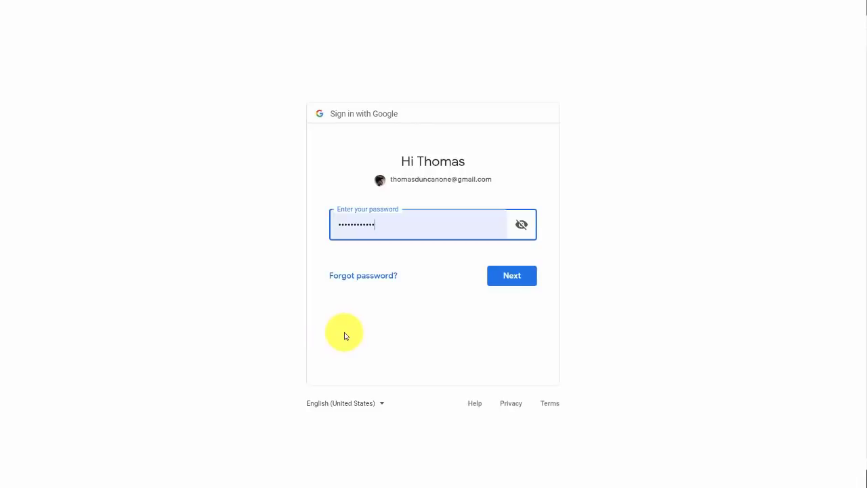
key("Return")
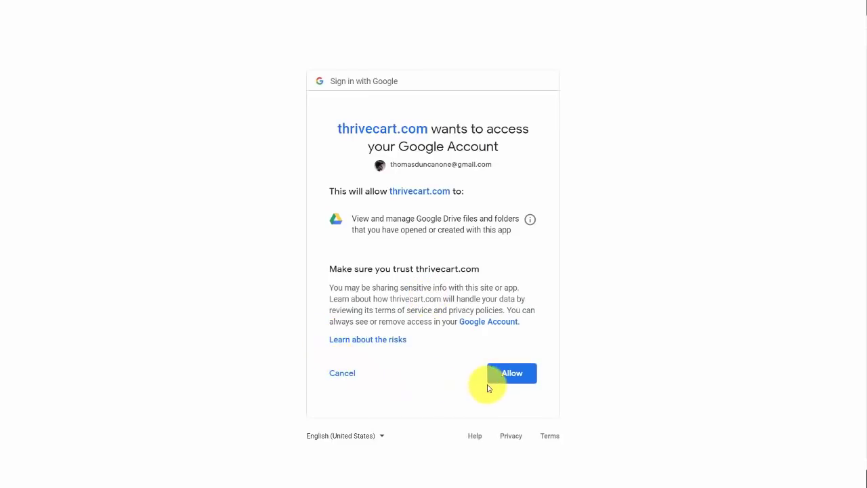
left_click(507, 375)
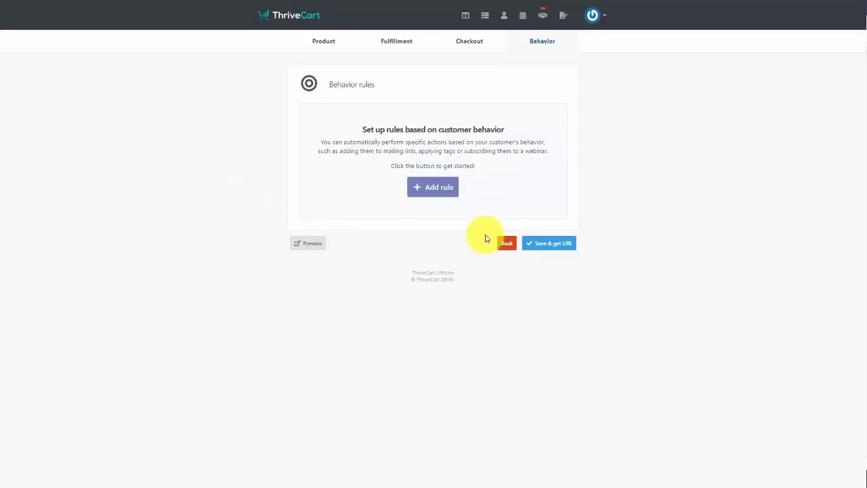
Step: Add a behavior rule that uses Google Sheets to add customers to a spreadsheet when the main product is purchased
left_click(427, 189)
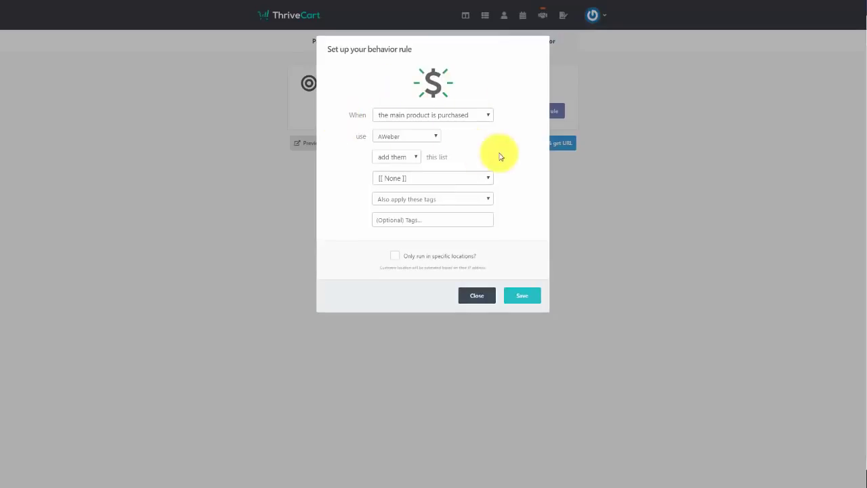
left_click(434, 136)
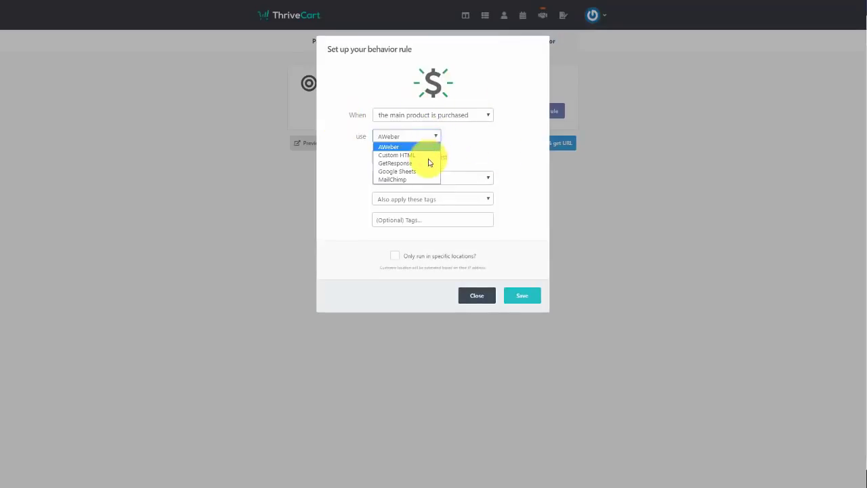
left_click(425, 172)
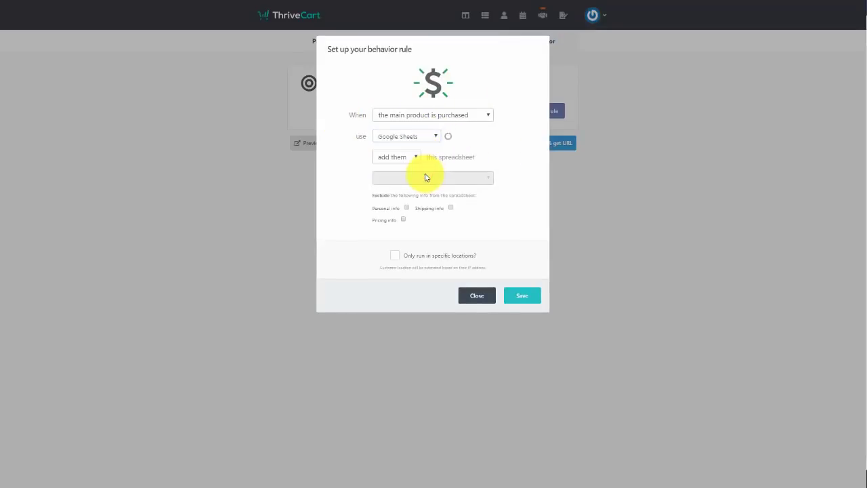
left_click(408, 154)
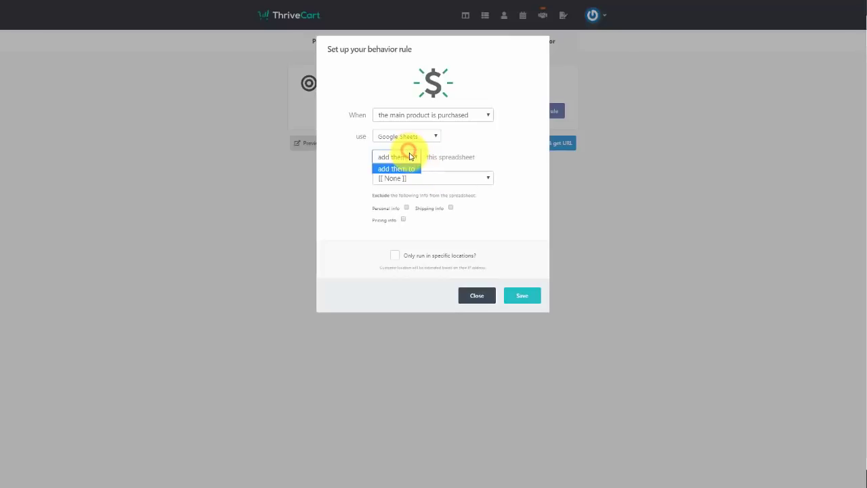
left_click(408, 166)
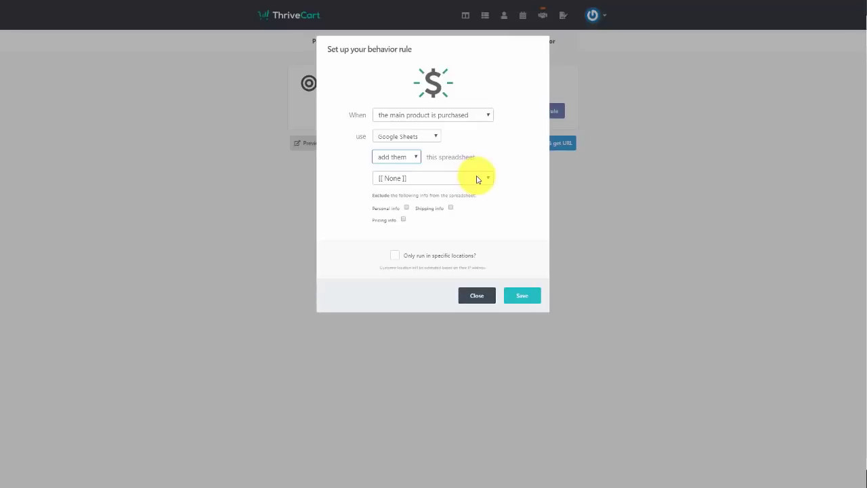
Step: Create a new spreadsheet named "New Customer" as the rule's destination
left_click(476, 179)
left_click(467, 199)
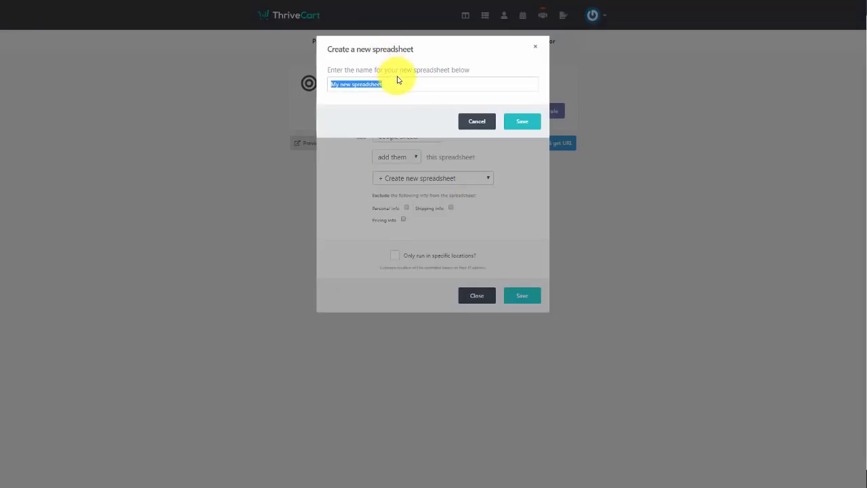
type("New Customer")
left_click(518, 121)
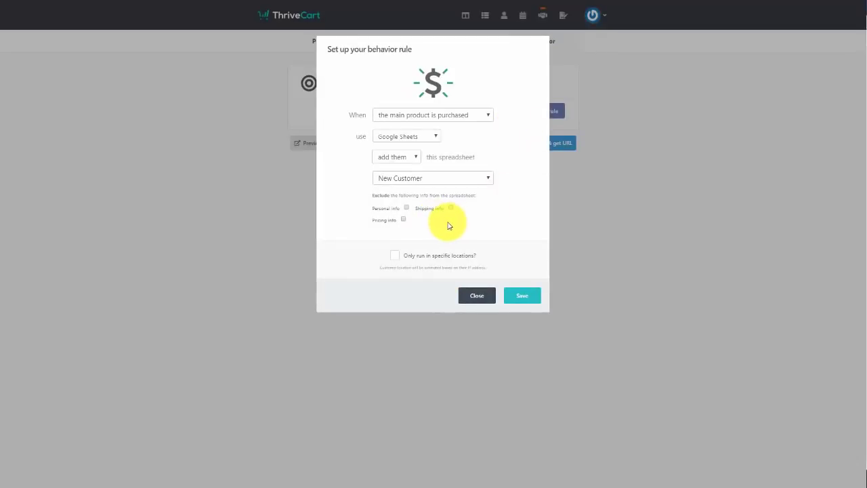
Step: Exclude the personal, pricing and shipping info from the spreadsheet and save the behavior rule
left_click(406, 208)
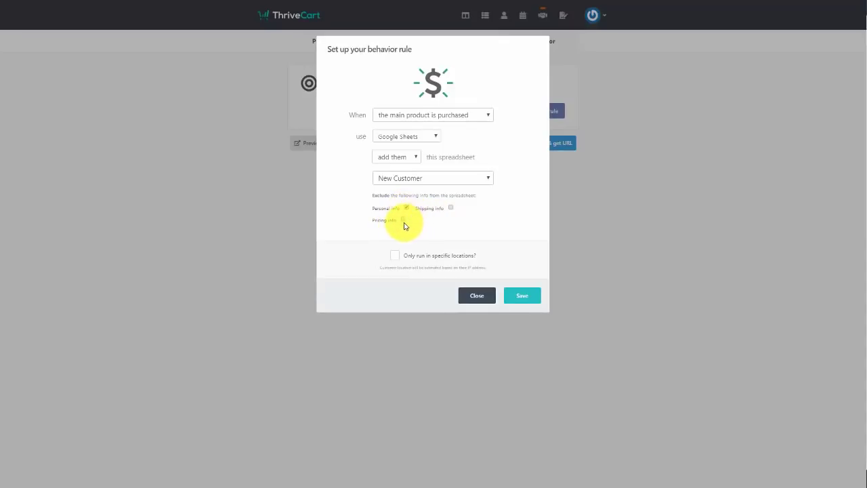
left_click(403, 220)
left_click(424, 210)
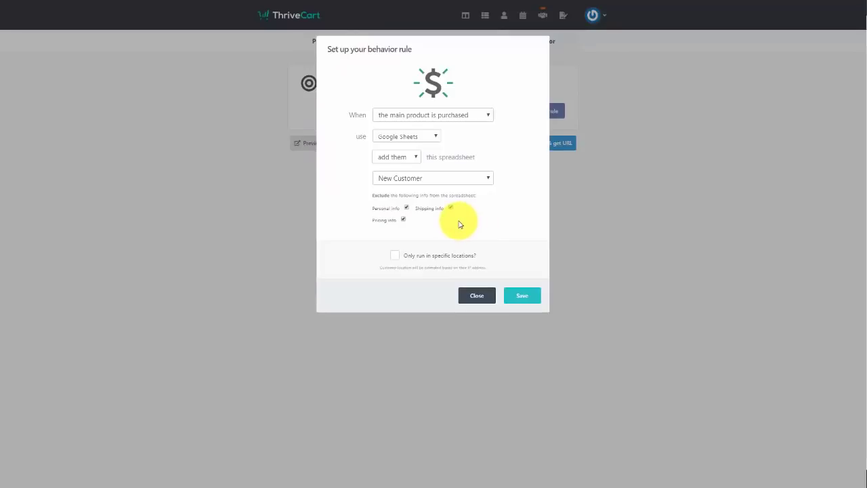
left_click(522, 297)
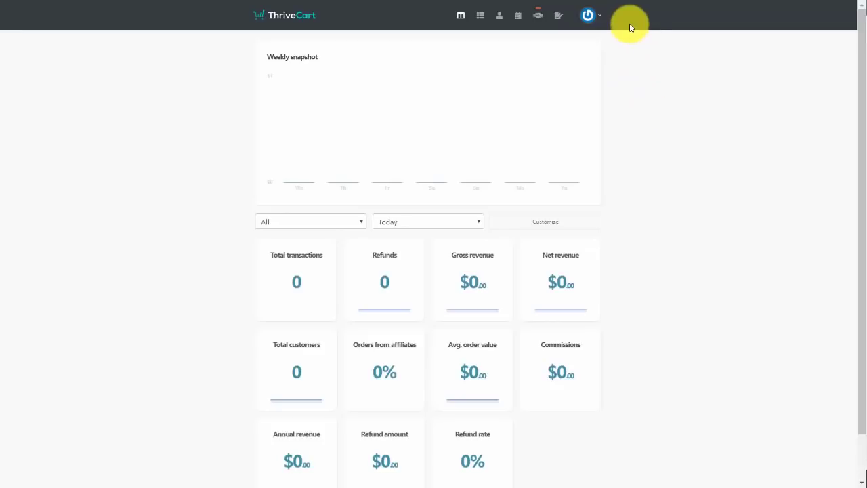
Step: Open the Zapier integration from the fulfillment services integrations in the account settings
left_click(600, 16)
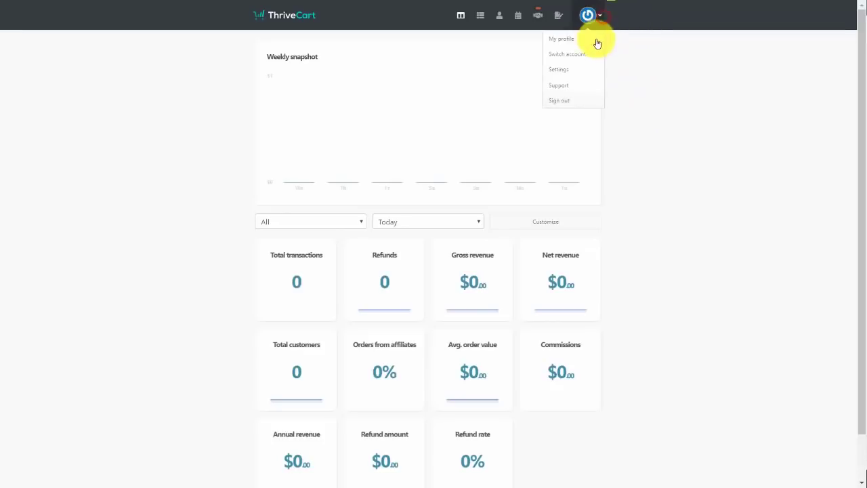
left_click(572, 68)
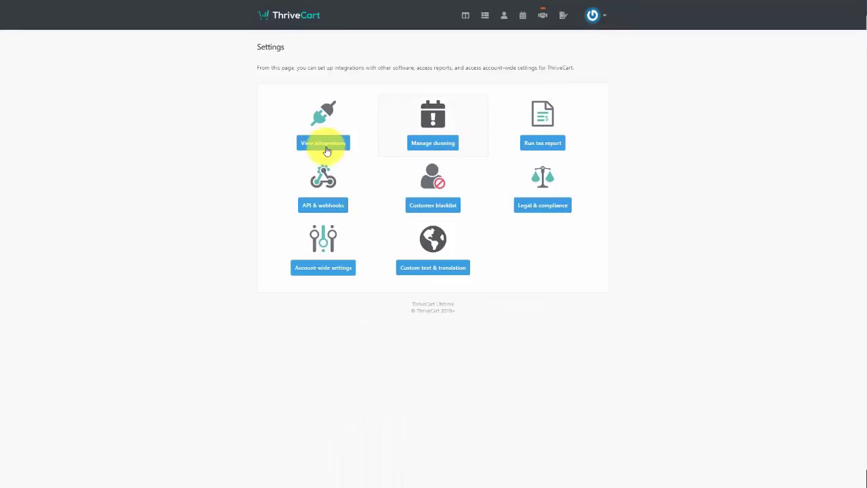
left_click(328, 143)
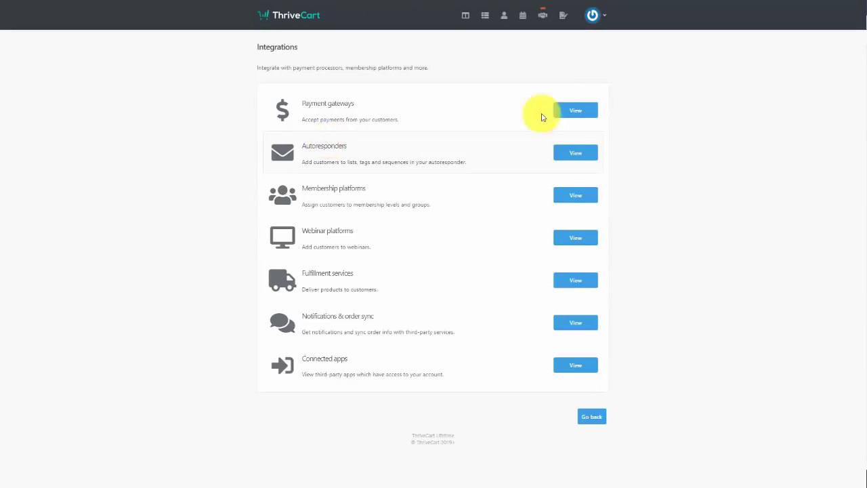
left_click(571, 283)
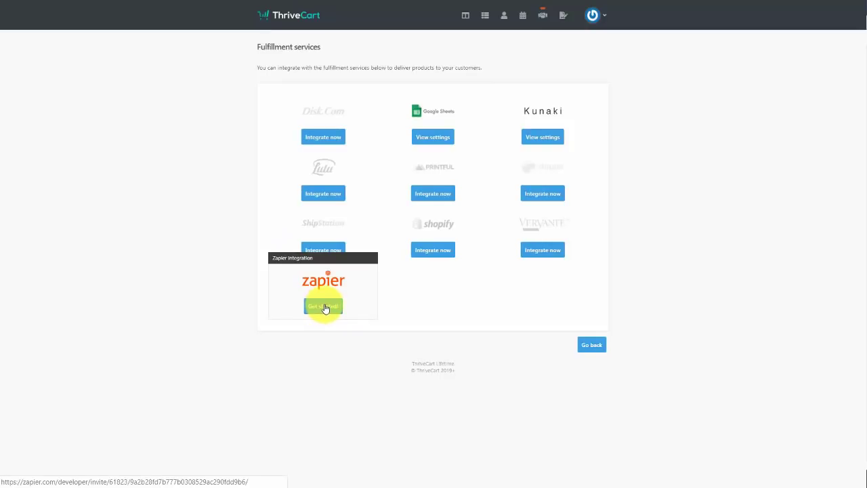
left_click(325, 307)
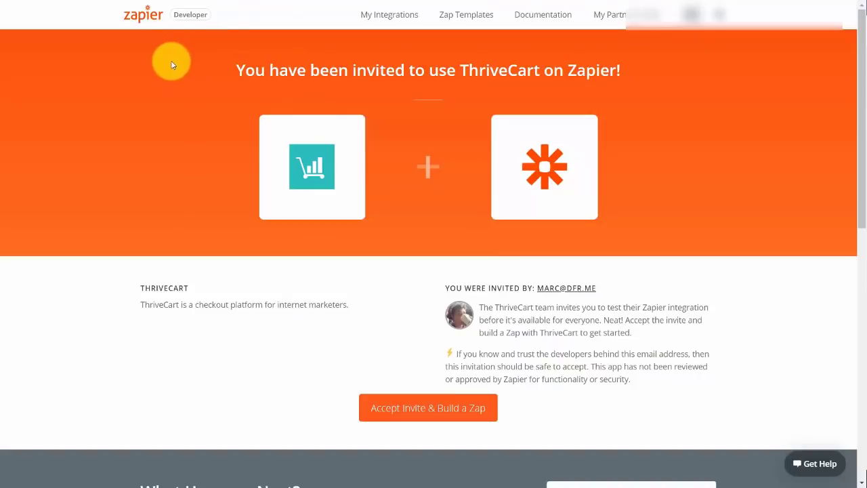
Step: Accept the ThriveCart invite on Zapier and save Any Purchase as the Zap's trigger
left_click(411, 409)
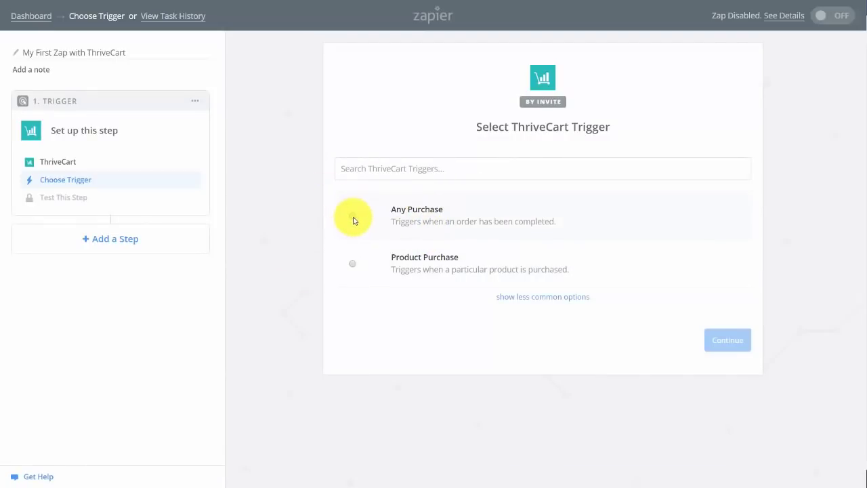
left_click(353, 216)
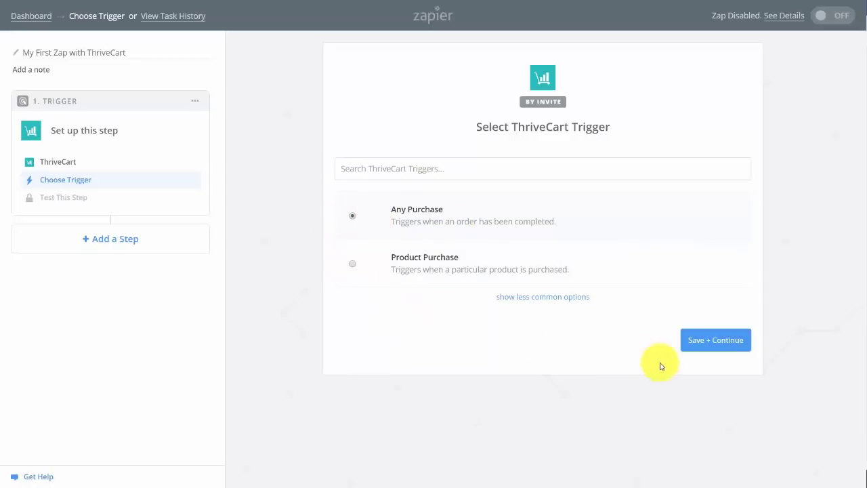
left_click(709, 346)
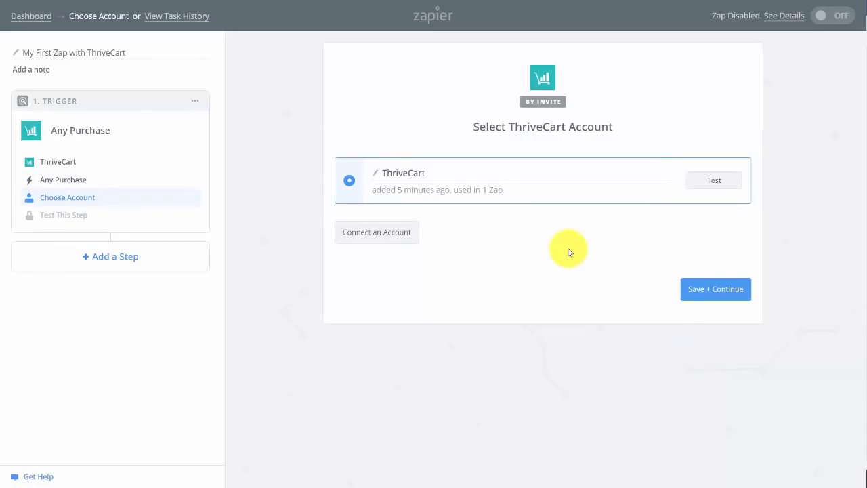
Step: Allow Zapier access to the ThriveCart account, test the connection and save it as the trigger's account
left_click(417, 232)
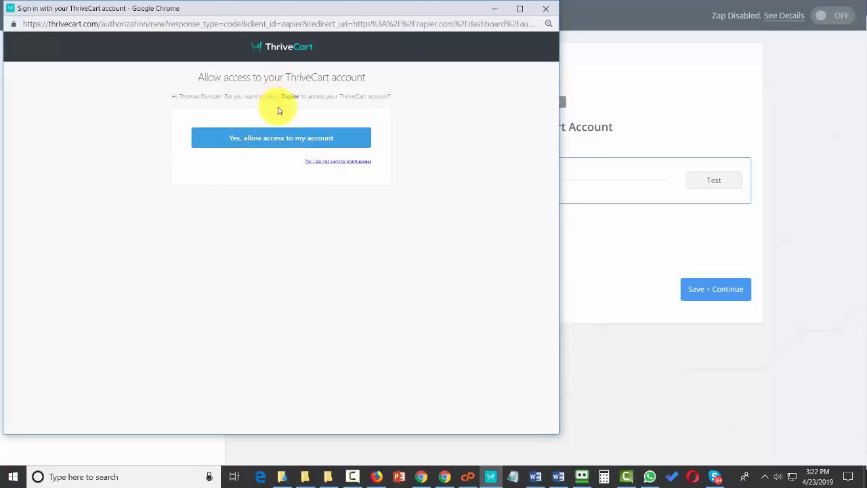
left_click(318, 132)
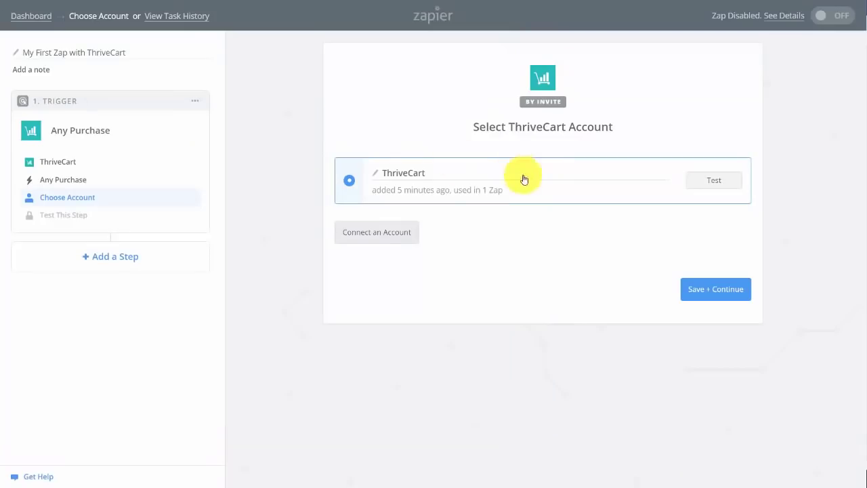
left_click(715, 183)
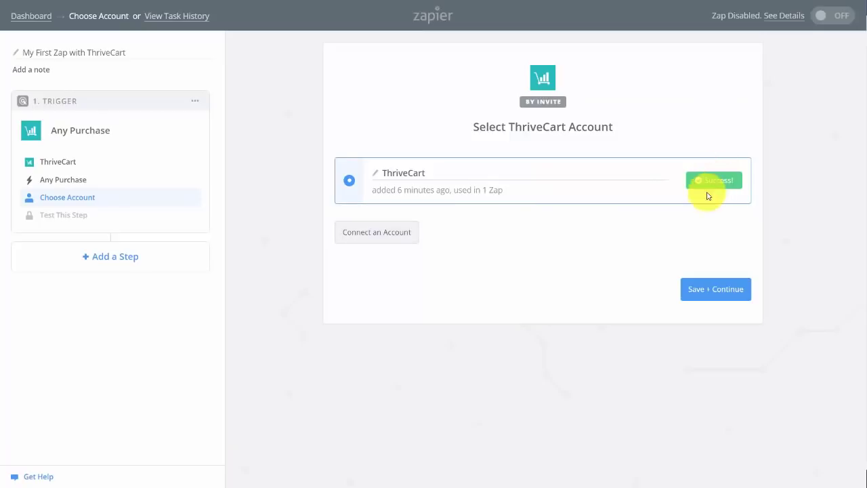
left_click(711, 295)
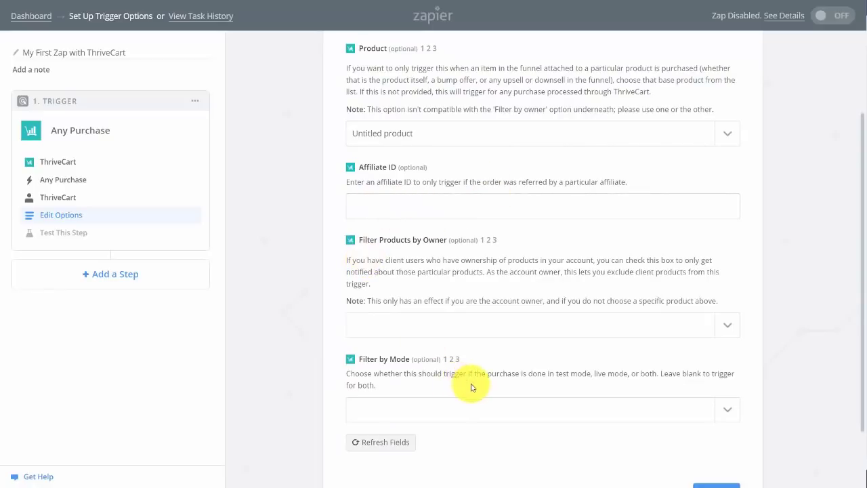
Step: Set the trigger's product to "Untitled product", skip pulling in samples and continue with the default sample order
scroll(660, 426, "down", 1)
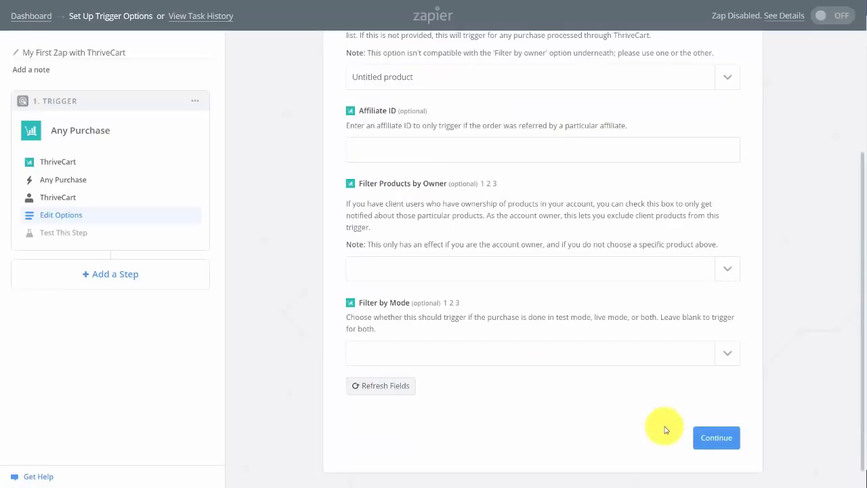
left_click(704, 438)
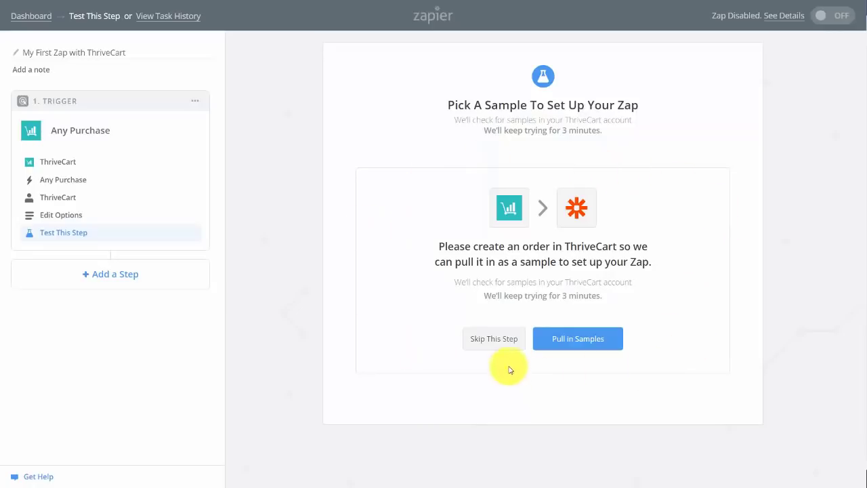
left_click(495, 339)
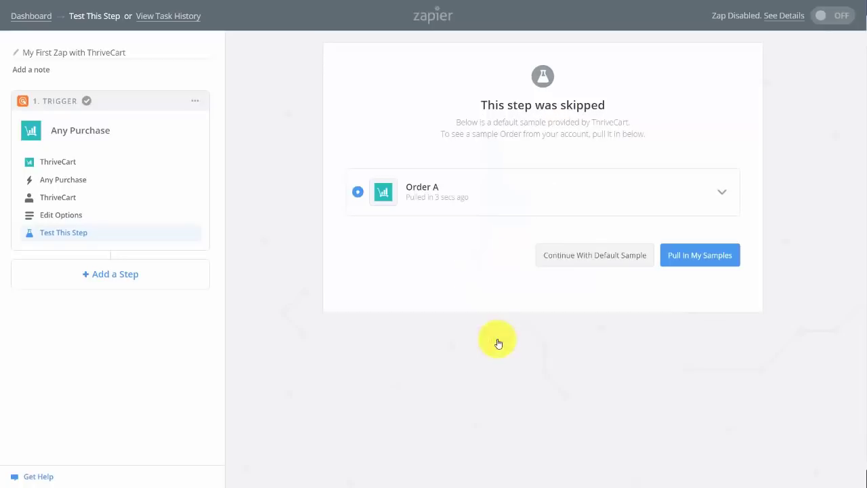
left_click(580, 256)
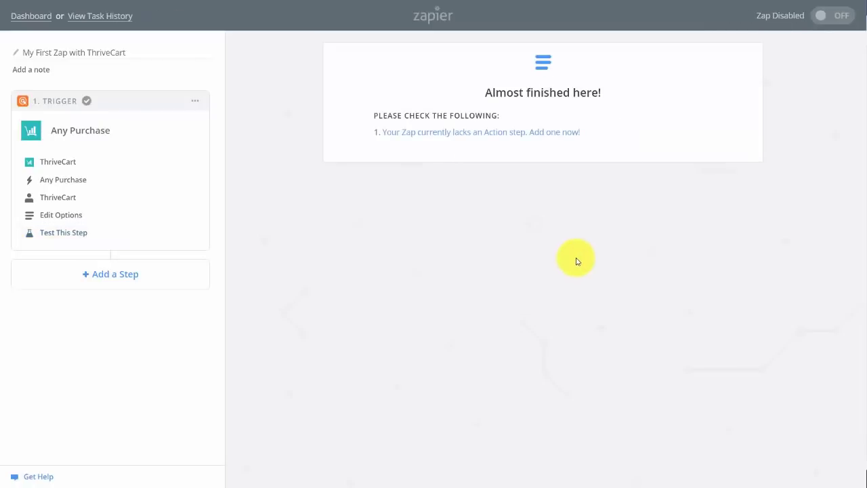
Step: Add a GoToWebinar Create Registrant action to the Zap and save the GoToWebinar account for it
left_click(502, 137)
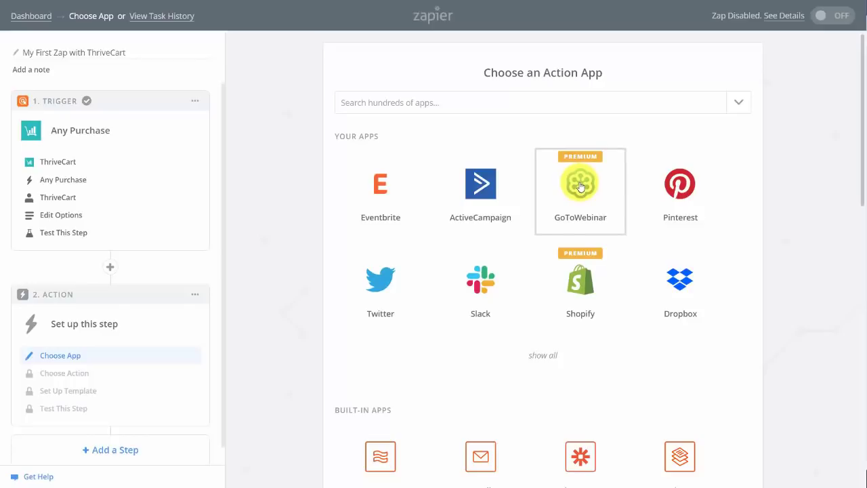
left_click(580, 187)
left_click(353, 239)
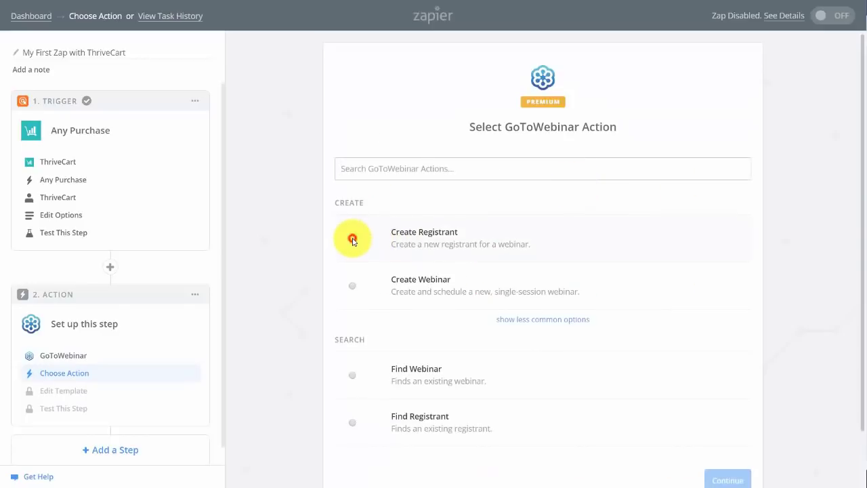
left_click(709, 480)
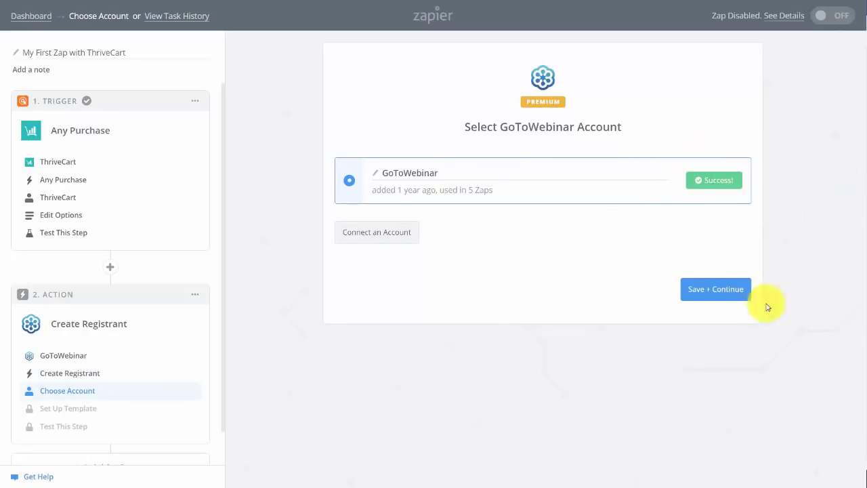
left_click(373, 235)
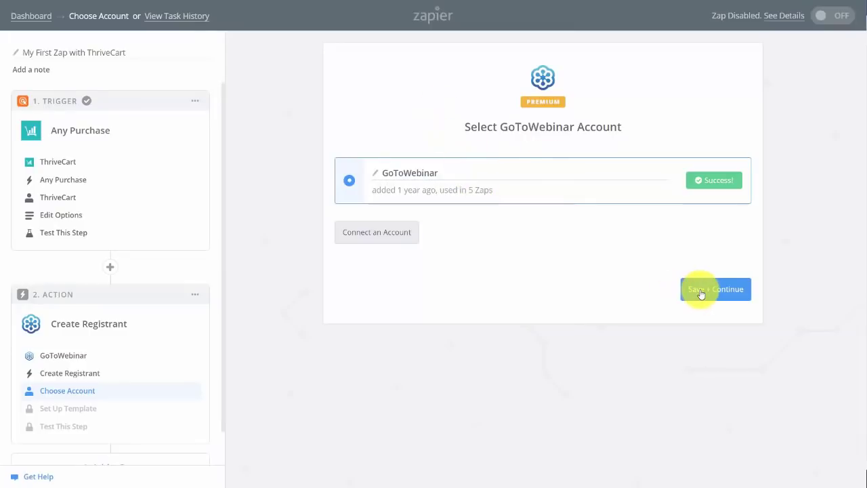
left_click(700, 296)
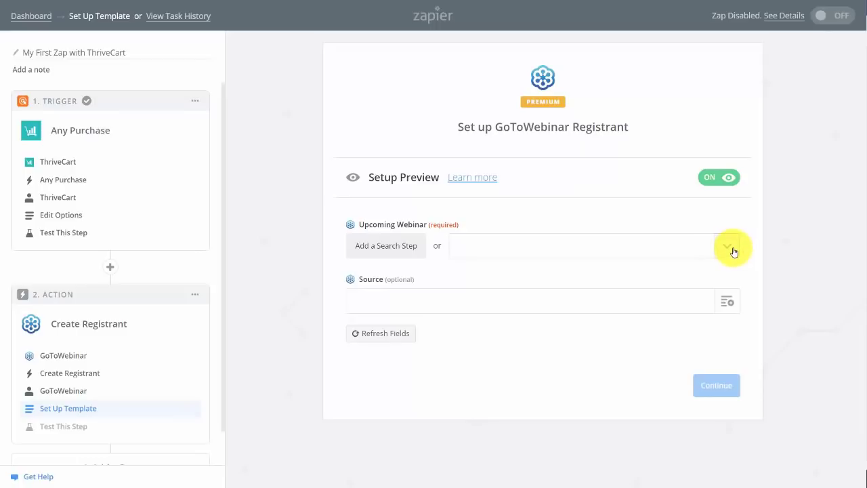
Step: Set up the registrant for "Thrivecart Webinar" with the order's first name, last name and email, and send a test registrant to GoToWebinar
left_click(733, 251)
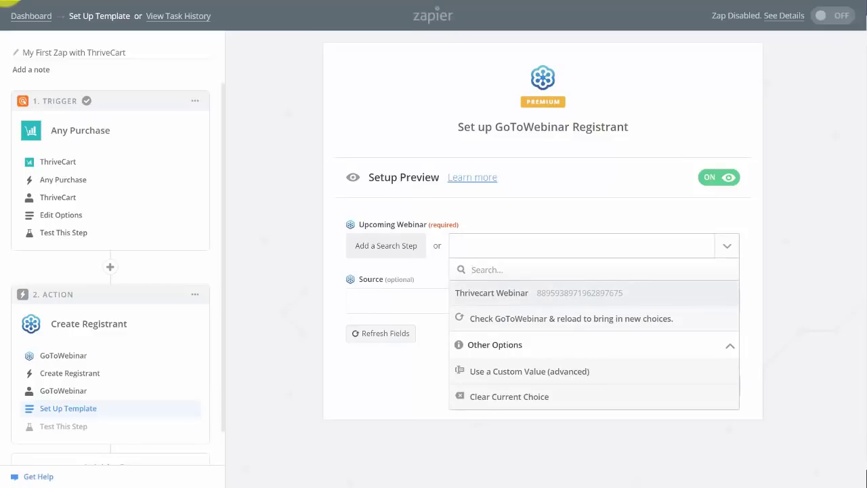
key("Return")
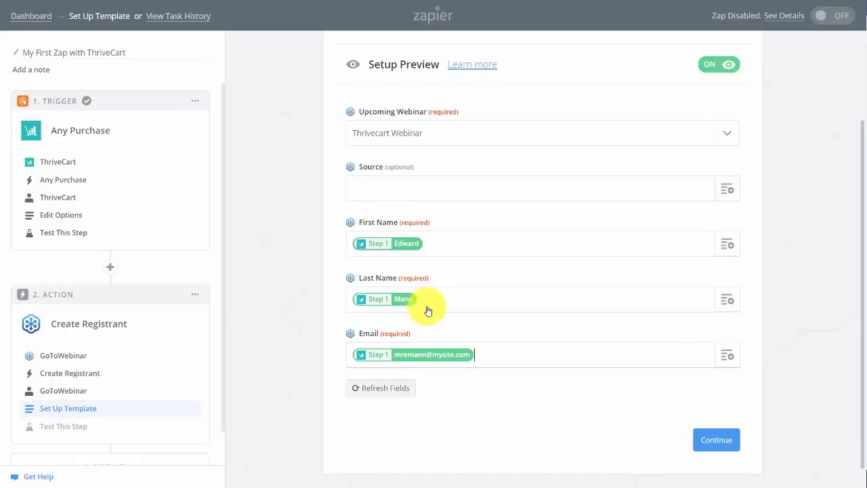
left_click(716, 440)
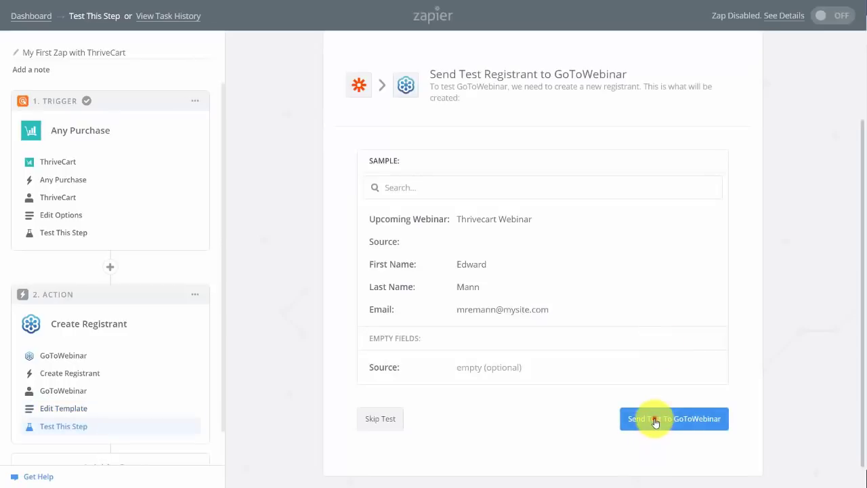
left_click(655, 420)
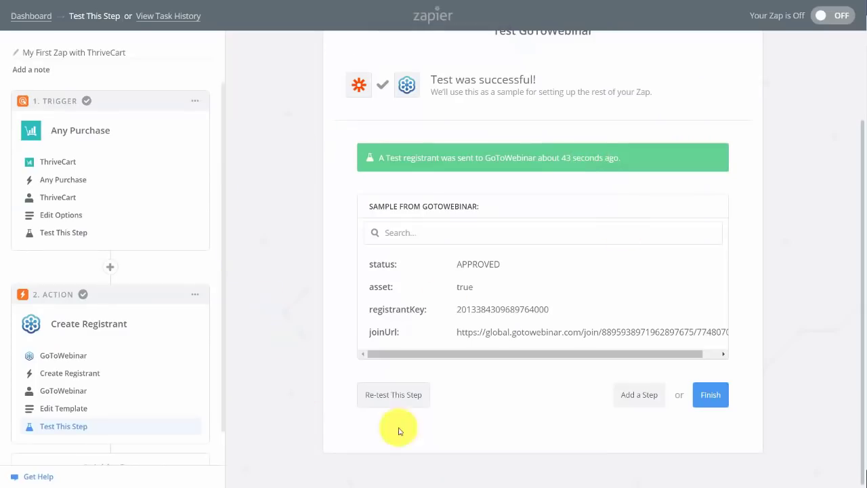
Step: Finish the setup of the ThriveCart to GoToWebinar Zap
left_click(711, 397)
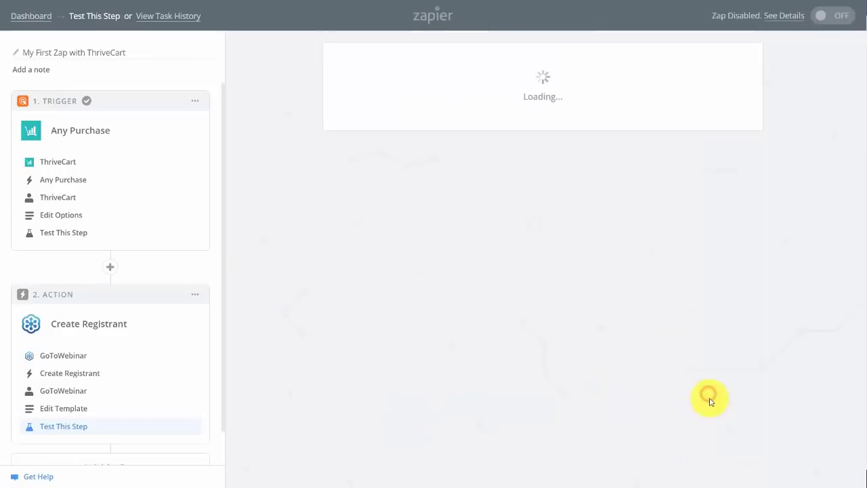
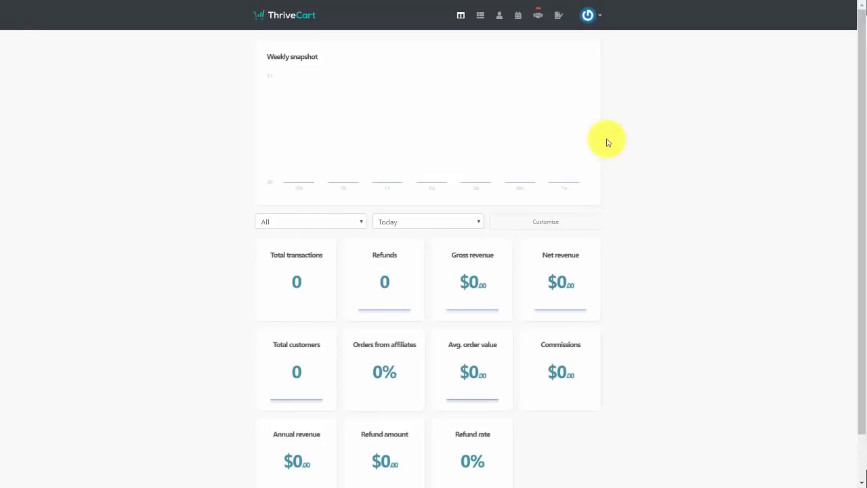
Step: In ThriveCart, create a digital product named "Tutorial Videos" with label "Videos we create from scratch", checkout URL "tutorial-videos" and status Live
left_click(479, 17)
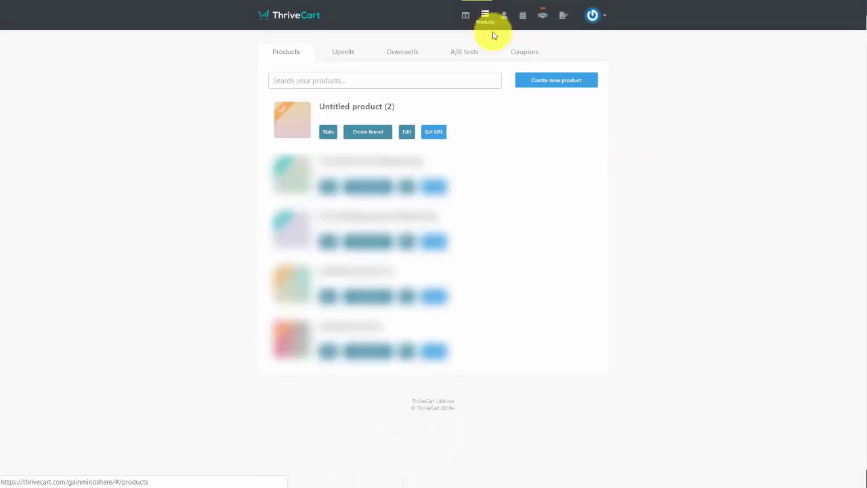
left_click(557, 82)
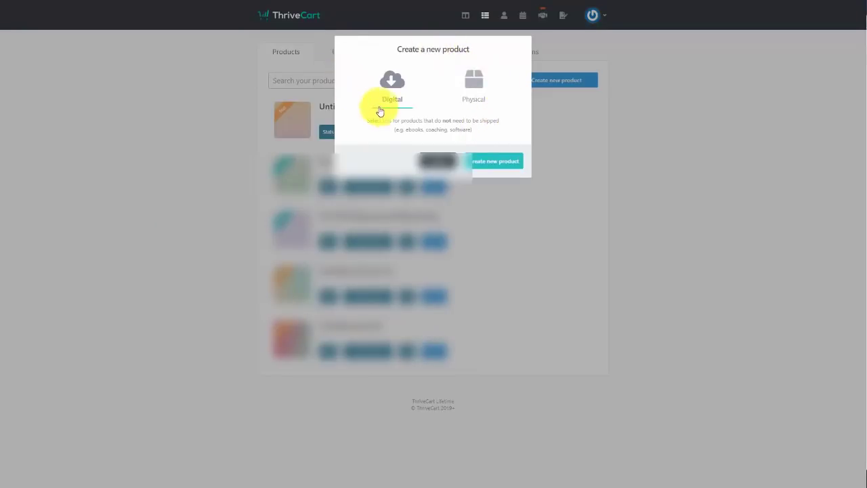
left_click(491, 161)
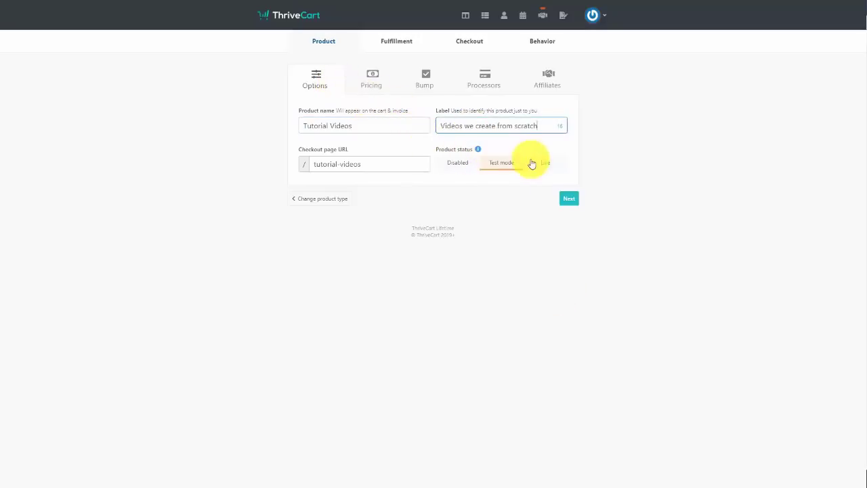
left_click(550, 163)
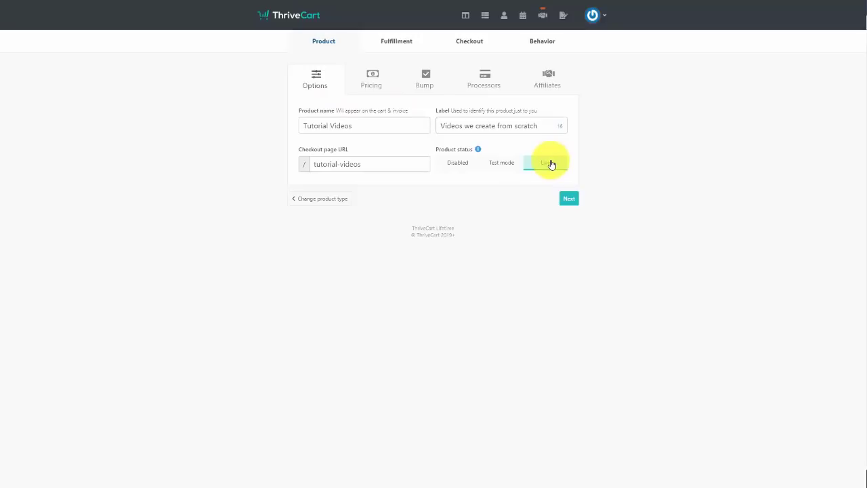
Step: Add a one-time fee pricing option of $17.00 to the product, with no trial period and unlimited quantity
left_click(372, 74)
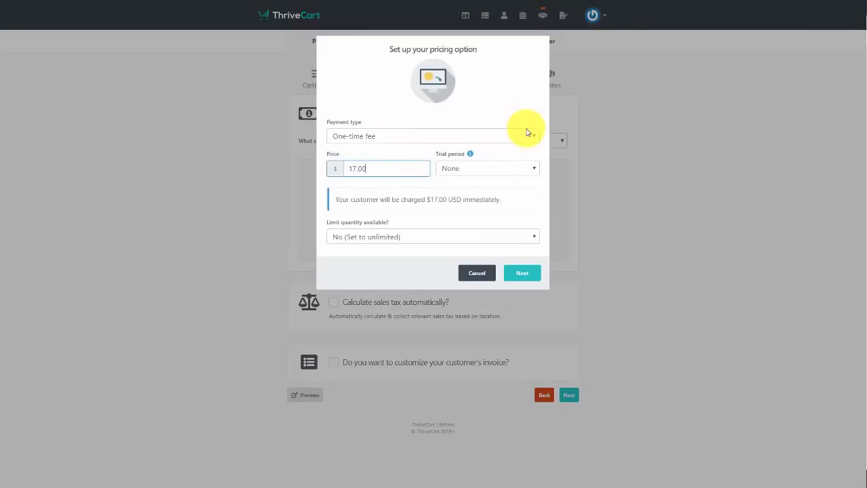
left_click(527, 131)
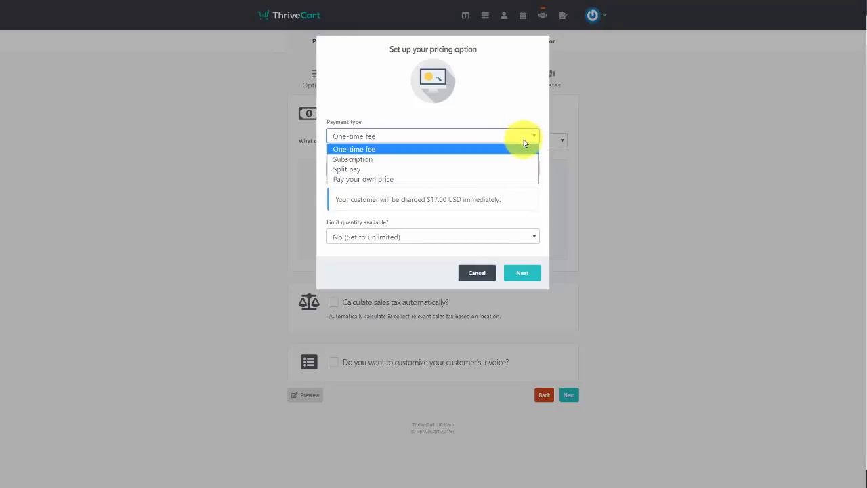
left_click(529, 108)
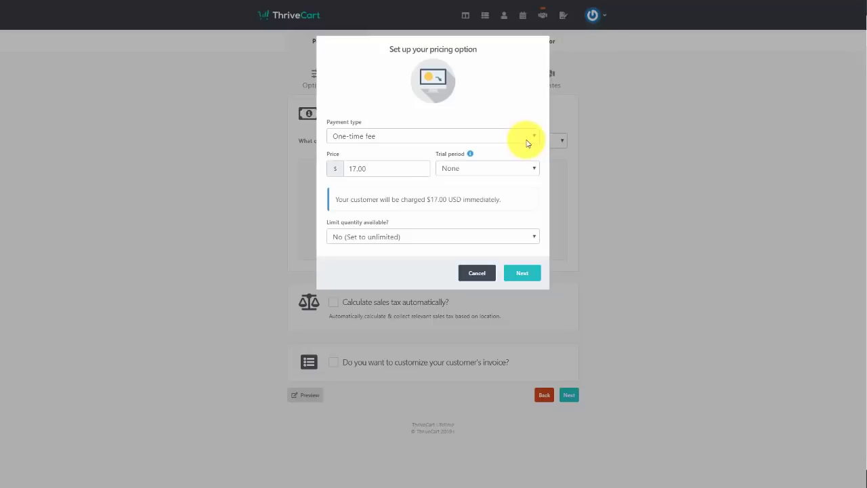
left_click(529, 167)
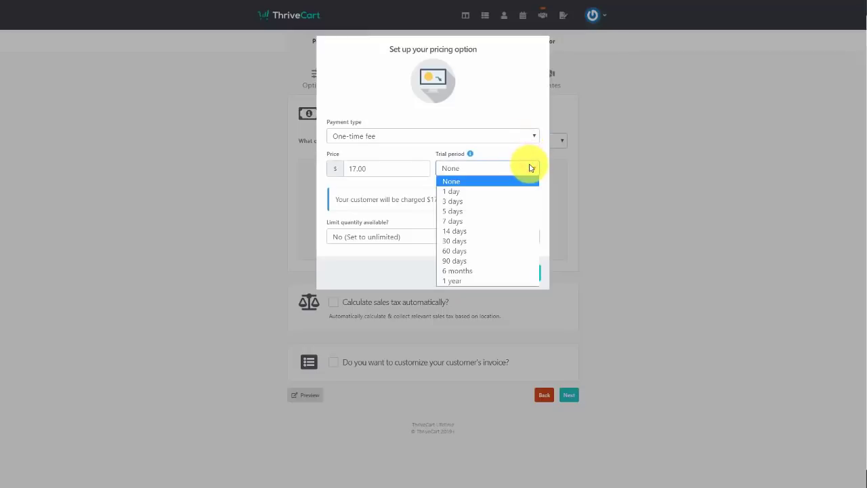
left_click(509, 109)
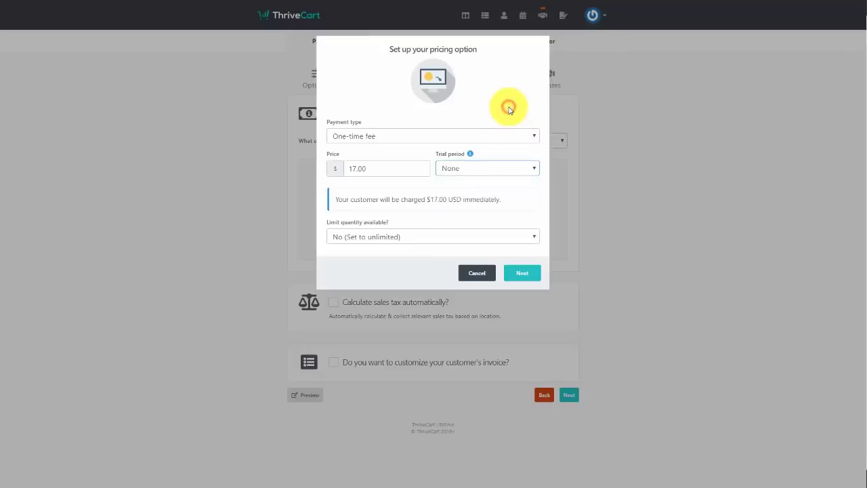
left_click(479, 235)
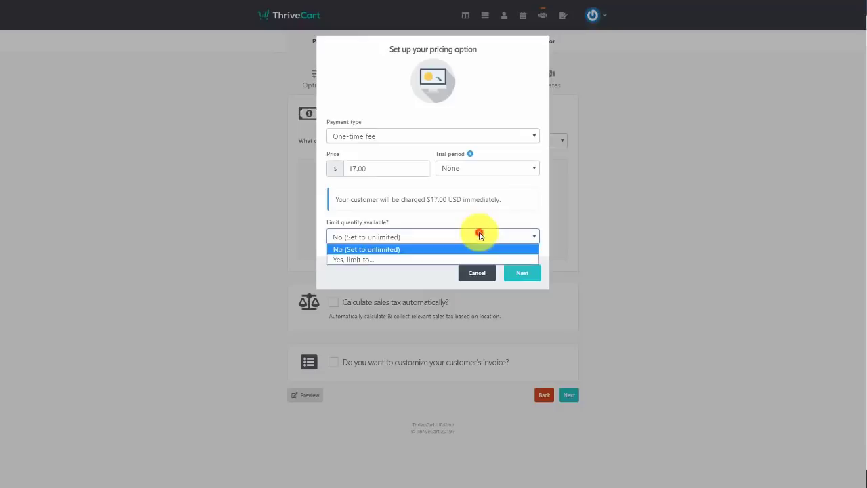
left_click(479, 236)
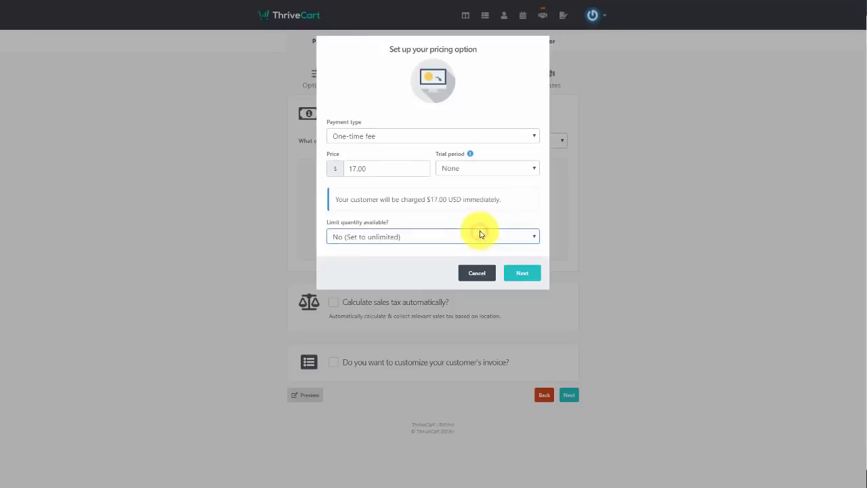
left_click(522, 274)
left_click(521, 221)
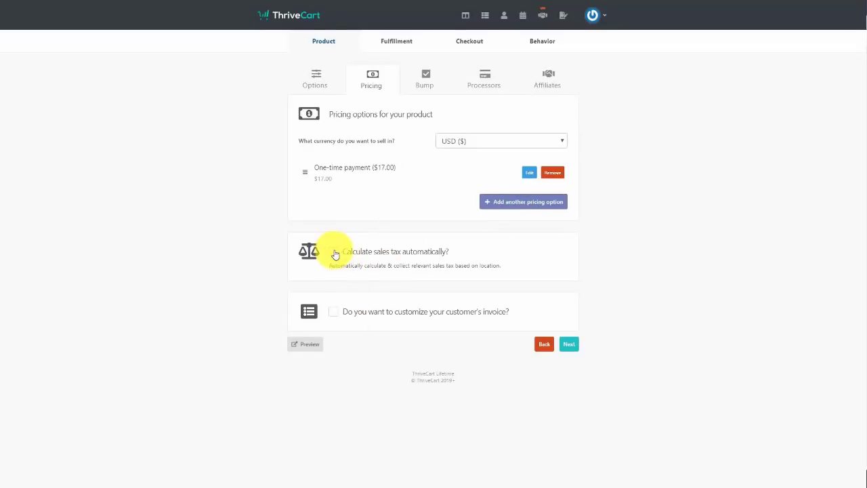
Step: Enable customer invoice customization for the product and cancel out of the invoice text editor without adding text
left_click(332, 312)
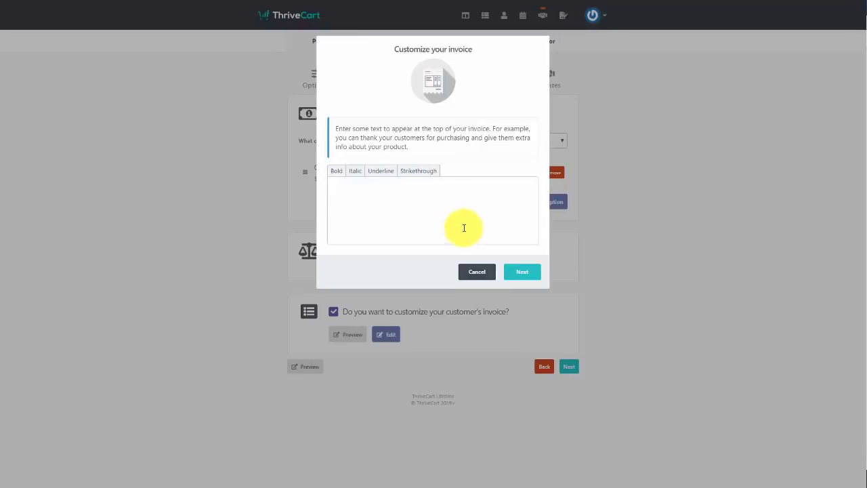
left_click(466, 268)
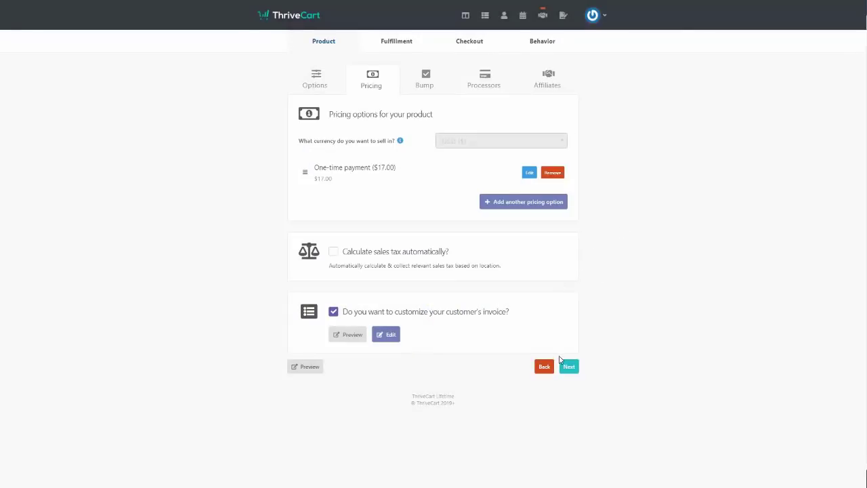
Step: Review the product's bump offer settings, leave the bump offer turned off and continue to the payment processors
left_click(569, 367)
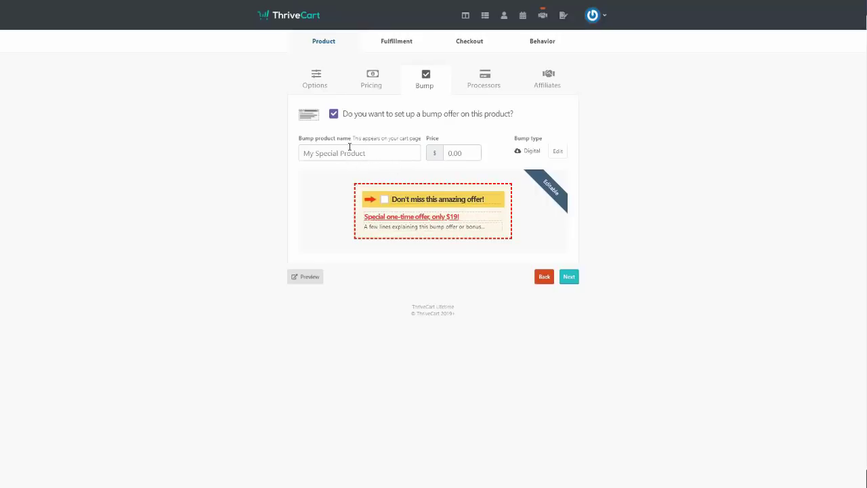
left_click(333, 117)
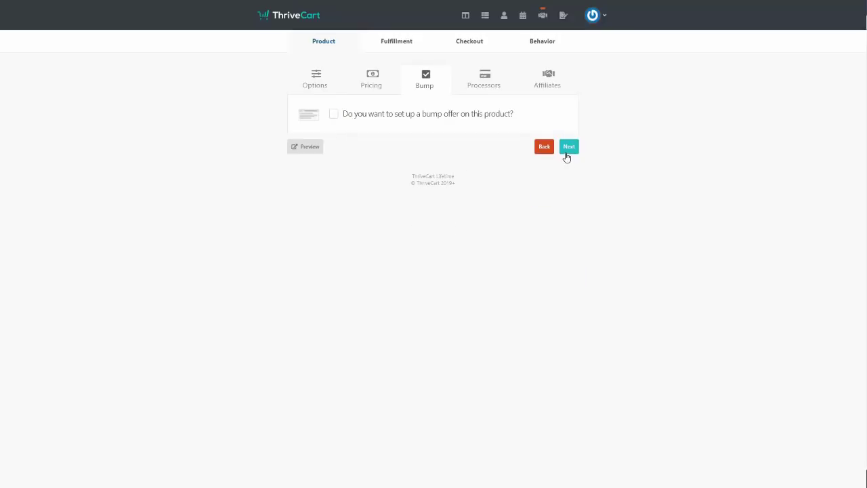
left_click(568, 148)
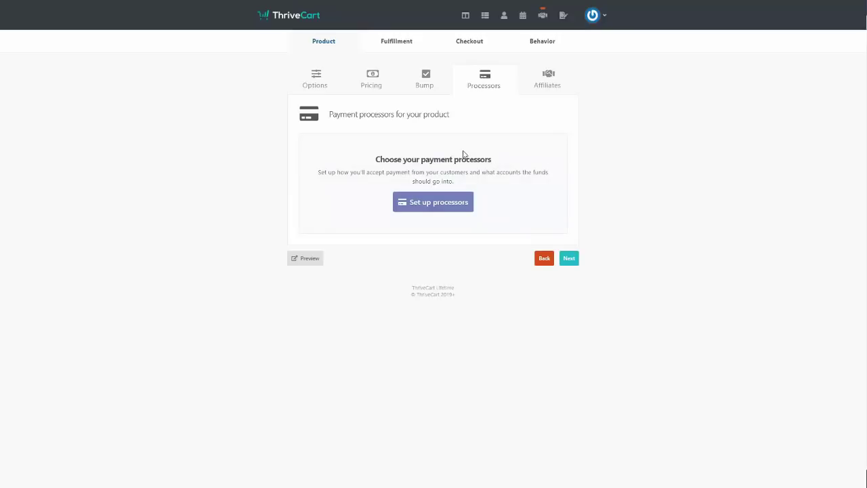
Step: Set up Authorize.net as the product's payment processor and save it
left_click(435, 207)
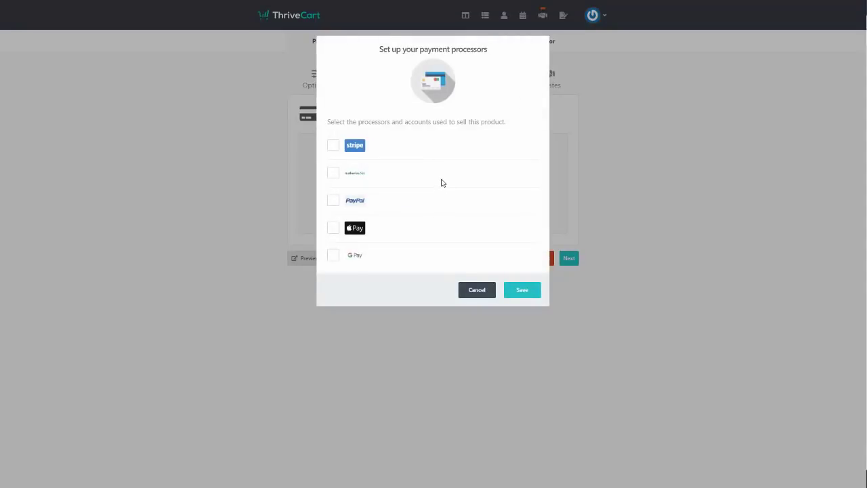
left_click(334, 174)
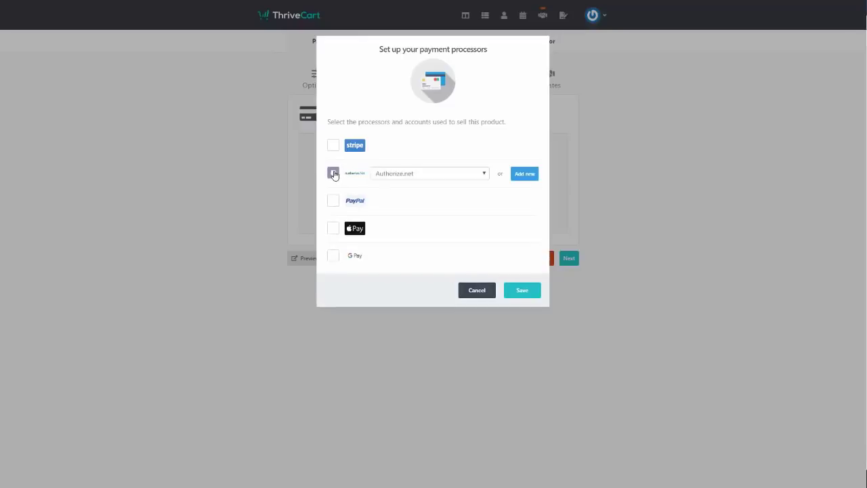
left_click(522, 291)
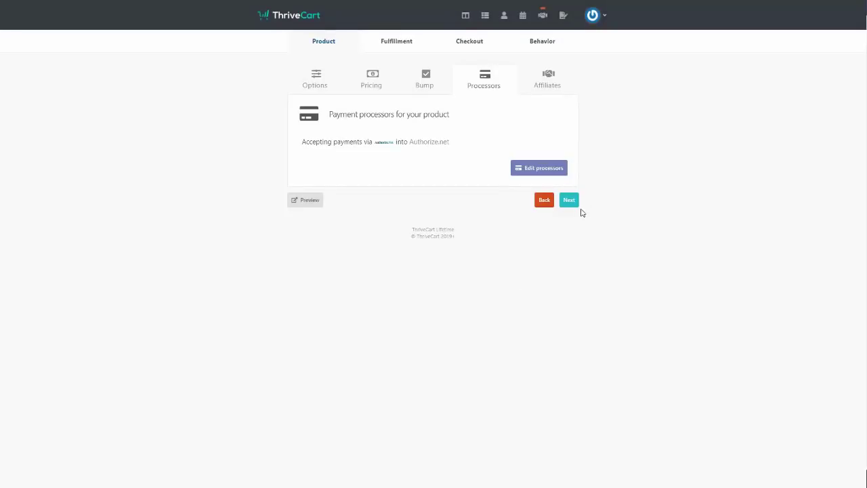
Step: Review the product's affiliate commission and affiliate option settings, and leave affiliate promotion turned off
left_click(569, 200)
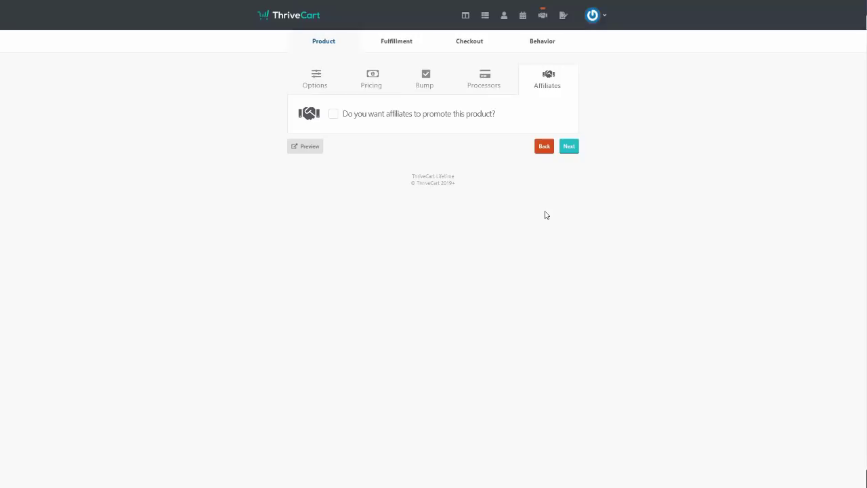
left_click(335, 115)
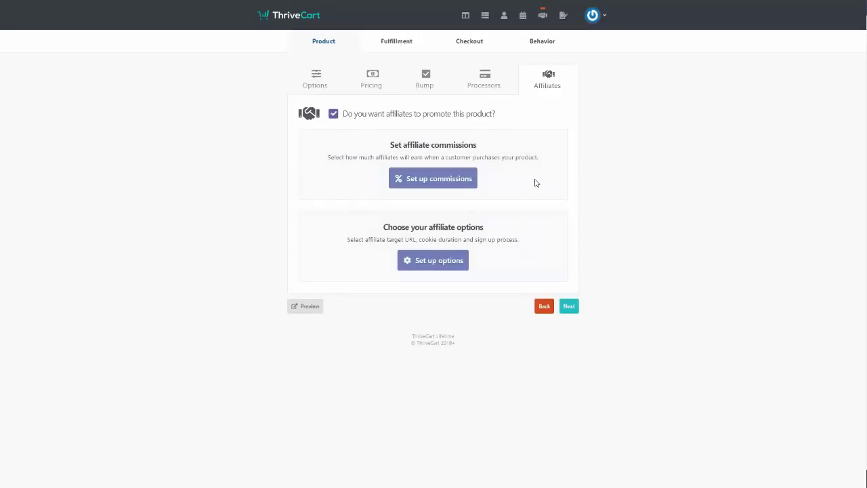
left_click(343, 117)
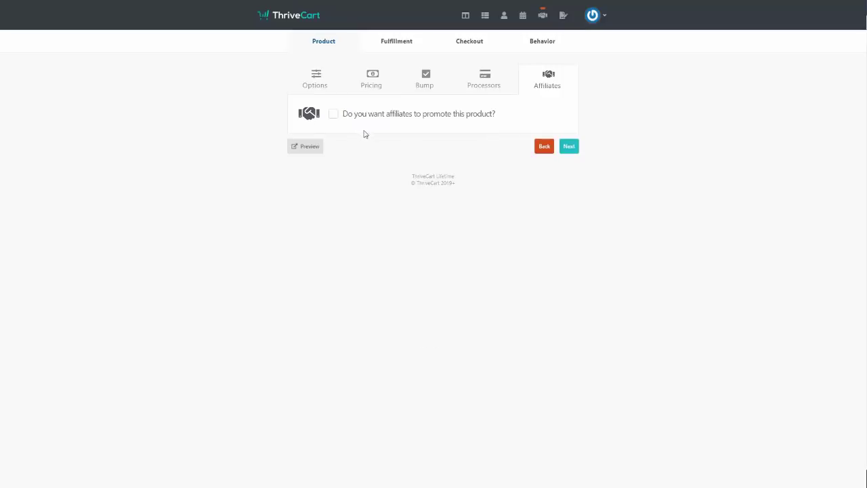
Step: In the fulfillment settings, keep "Display their total/invoice" as what happens after purchase
left_click(568, 150)
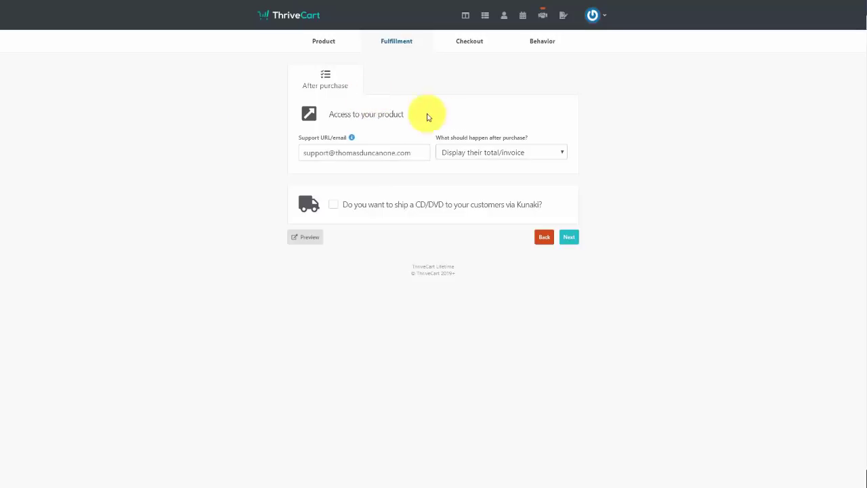
left_click(520, 155)
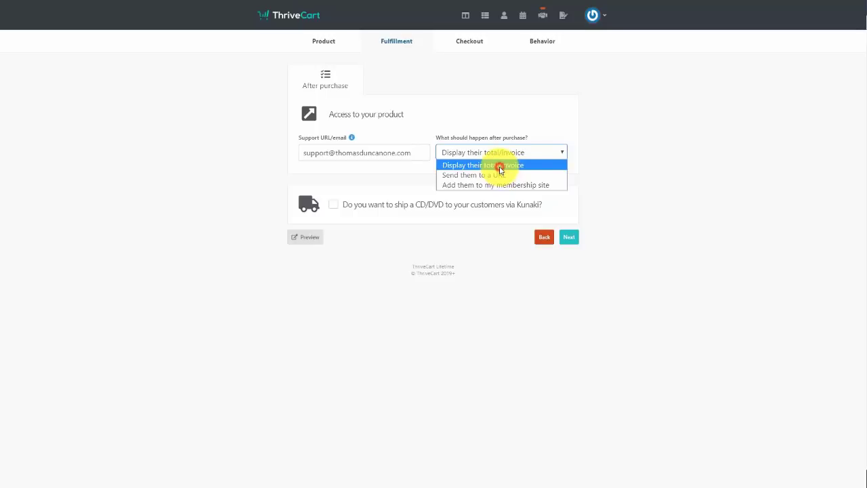
left_click(499, 166)
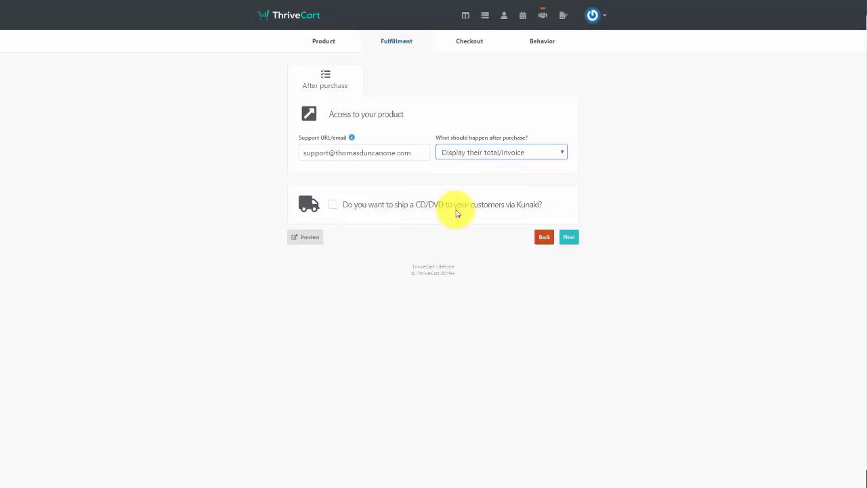
Step: Select the Tall one-step checkout template for the product and continue to the cart customization
left_click(573, 239)
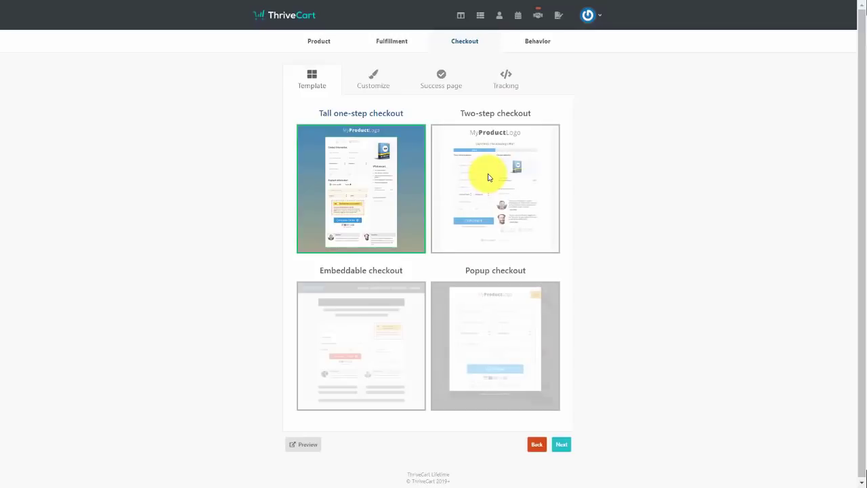
left_click(364, 168)
left_click(562, 444)
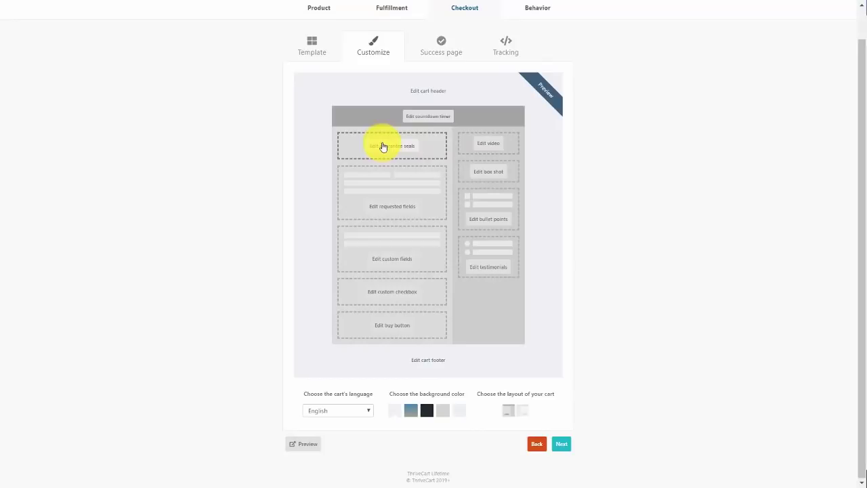
Step: Examine the guarantee seal choices for the cart and close them without making a change
left_click(385, 147)
left_click(388, 152)
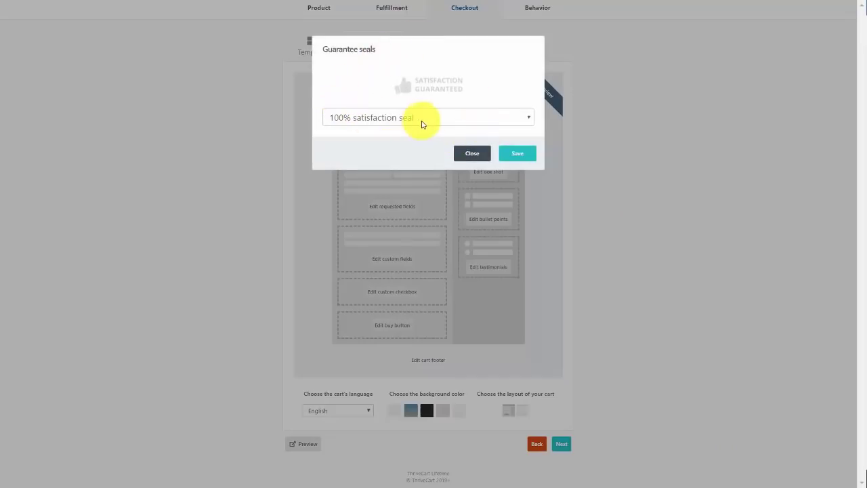
left_click(457, 118)
left_click(476, 67)
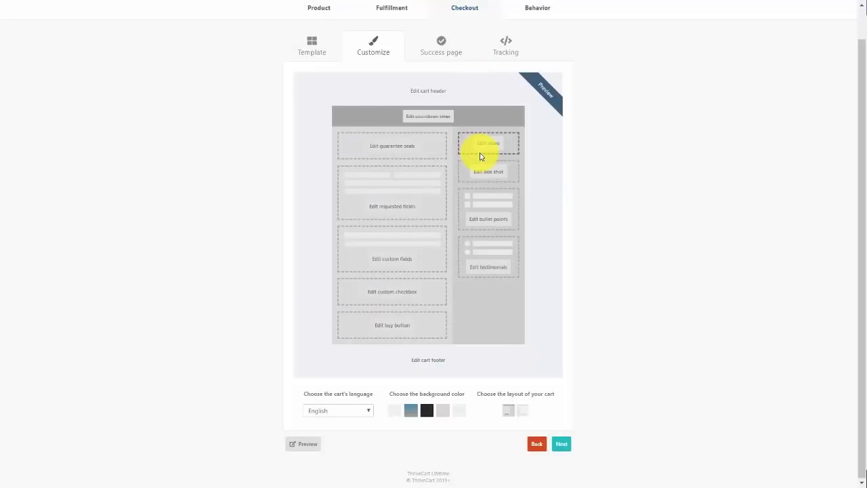
Step: Set the cart layout with the sidebar on the left, pick the blue gradient background, keep English as its language, and continue to the success page
left_click(518, 409)
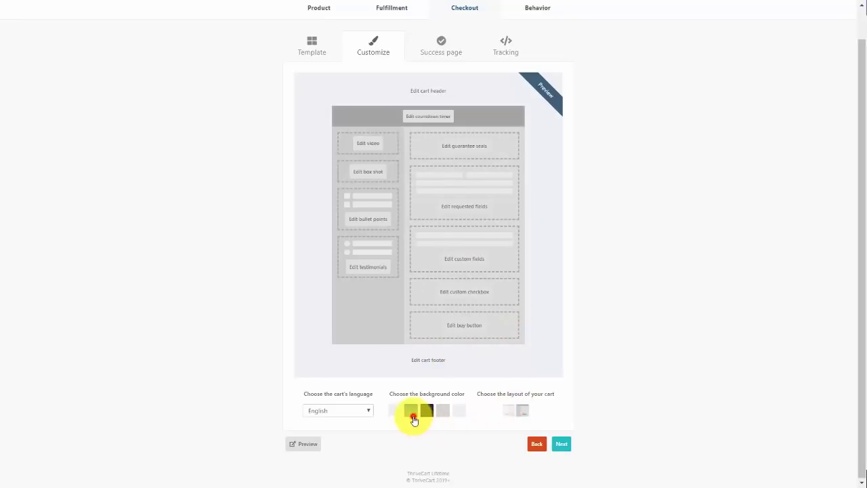
left_click(412, 415)
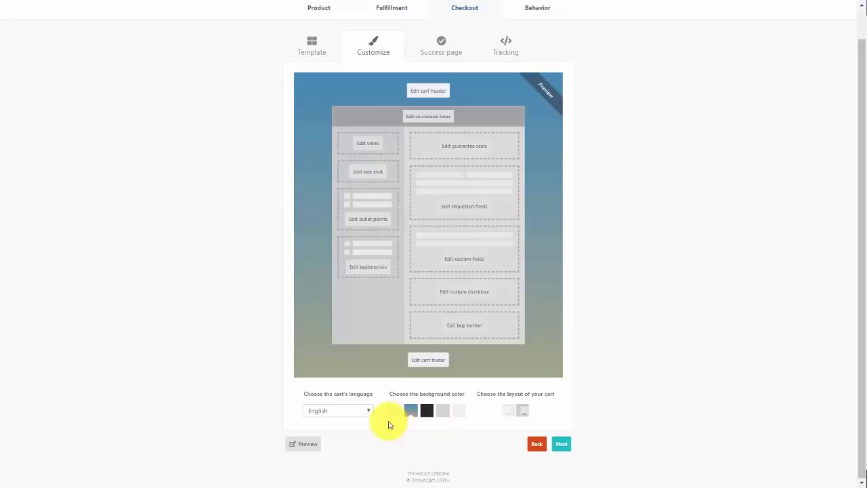
left_click(361, 411)
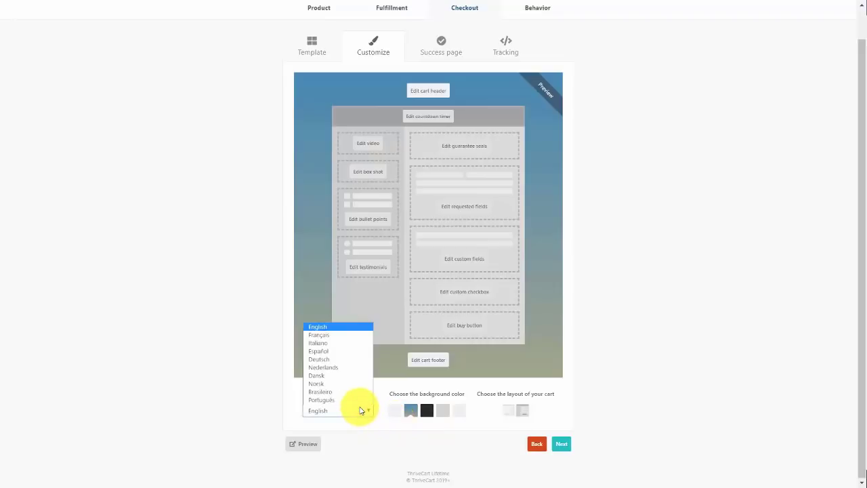
left_click(153, 375)
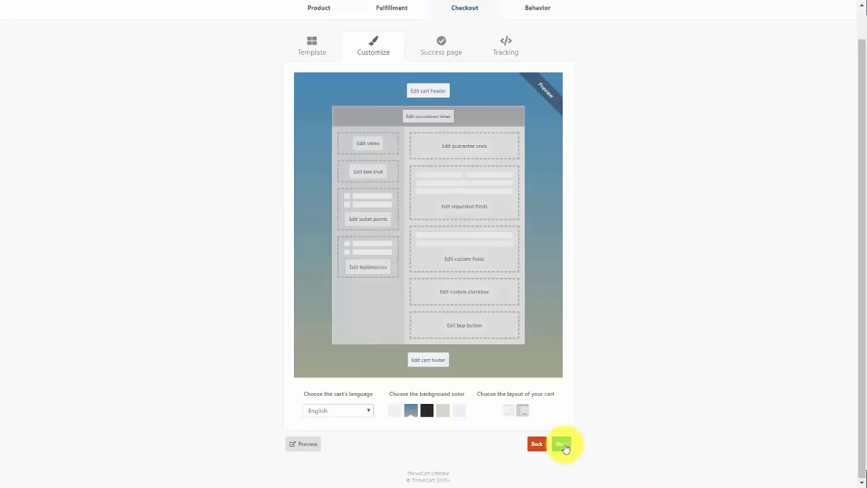
left_click(562, 444)
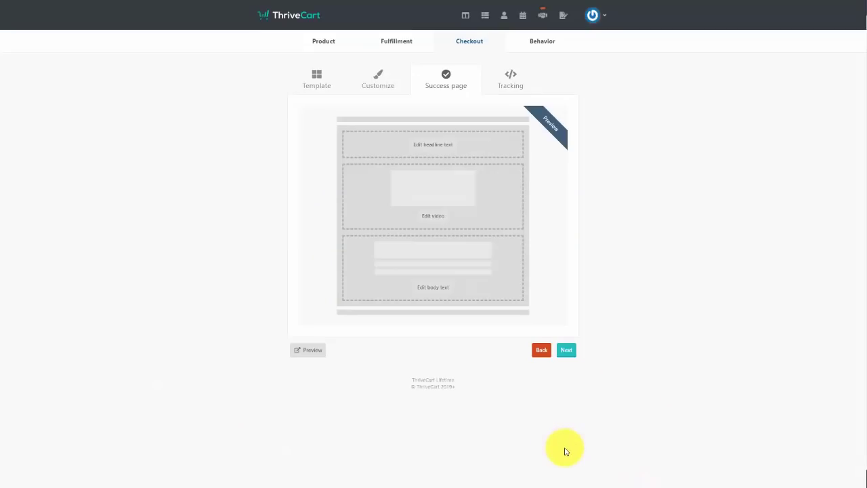
Step: Examine the success page's video embed and headline text settings and close both without making a change
left_click(432, 214)
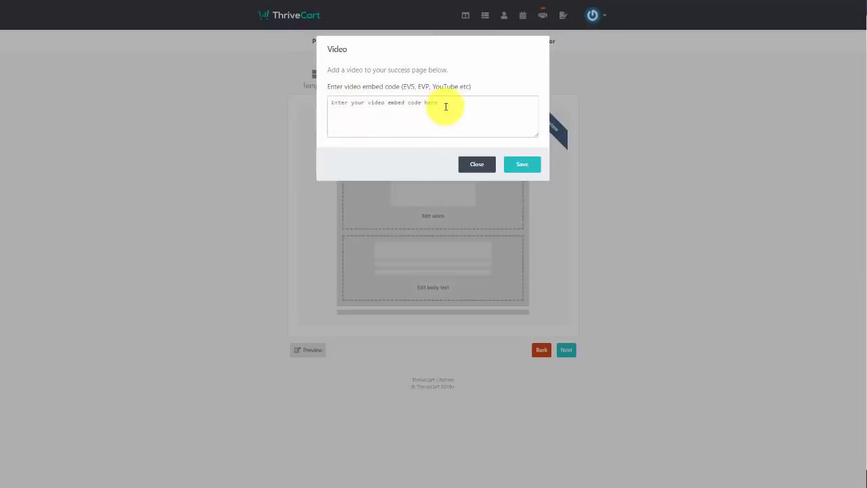
left_click(466, 166)
left_click(467, 146)
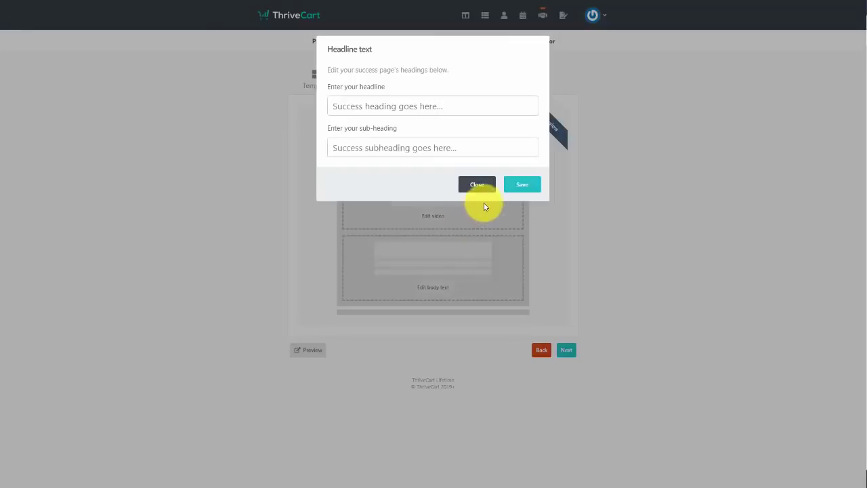
left_click(478, 185)
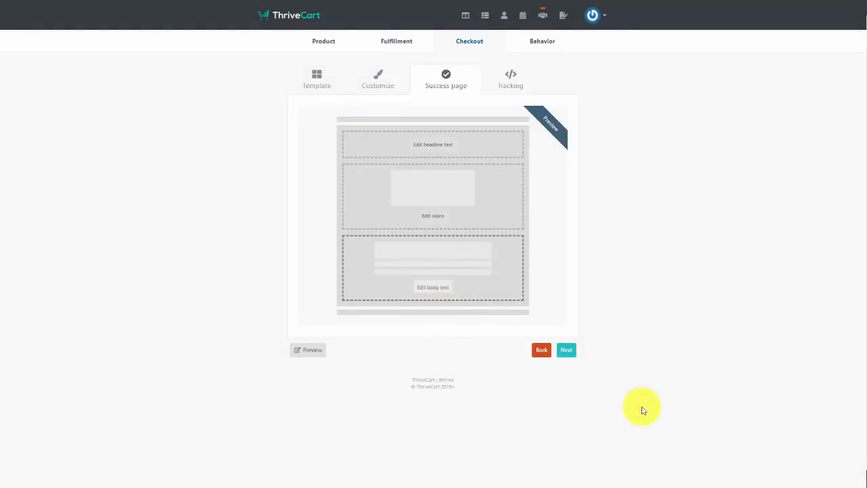
Step: Toggle the option for adding tracking code to the cart and continue to the behavior rules
left_click(565, 350)
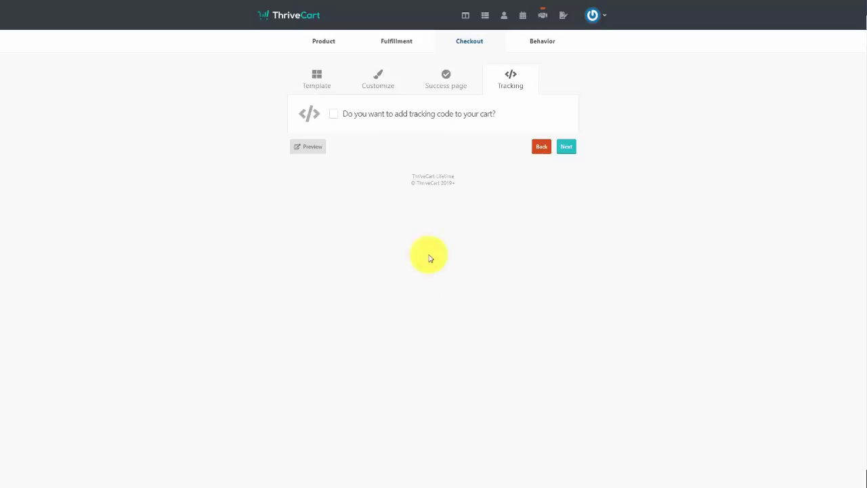
left_click(331, 114)
left_click(564, 146)
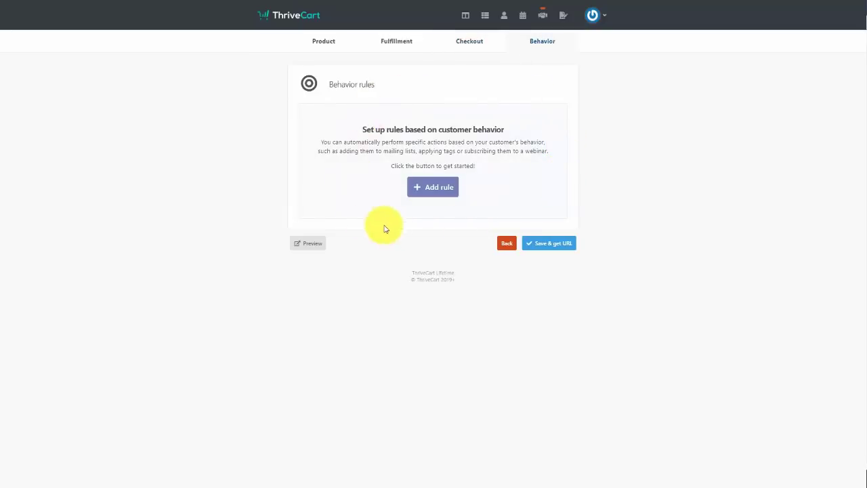
Step: Examine the trigger choices for a new customer behavior rule and close it without adding the rule
left_click(428, 188)
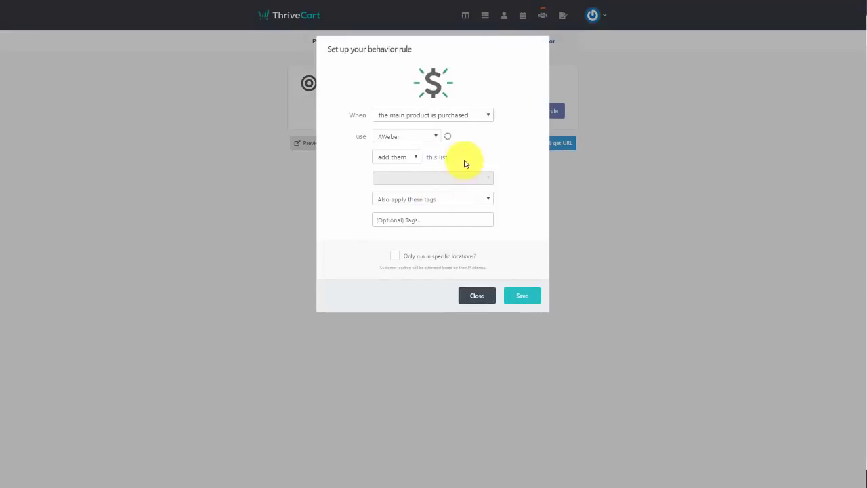
left_click(476, 117)
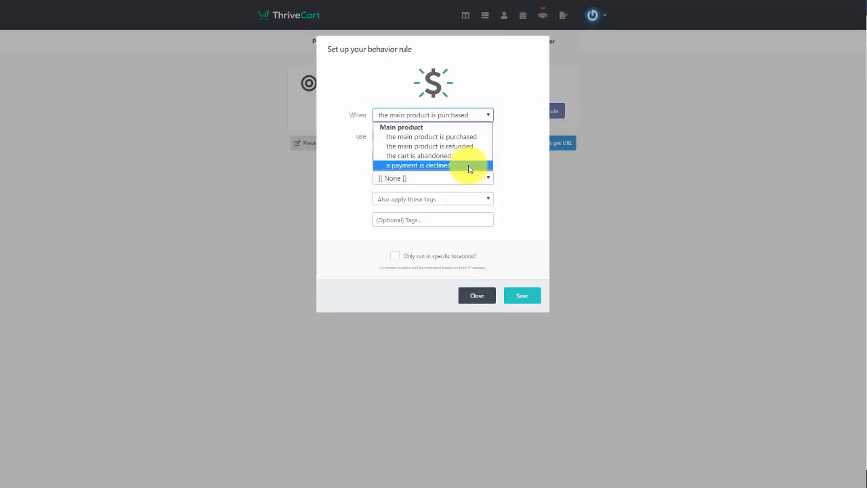
left_click(477, 295)
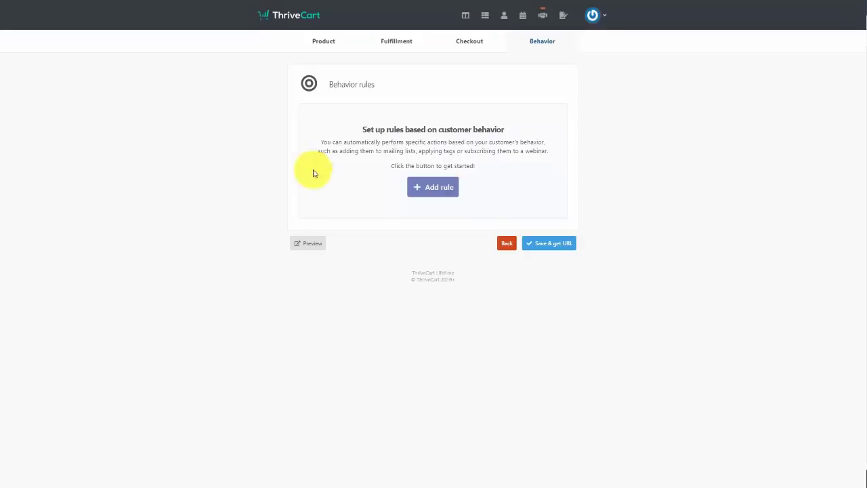
Step: Save the Tutorial Videos product and view its live checkout page
left_click(550, 244)
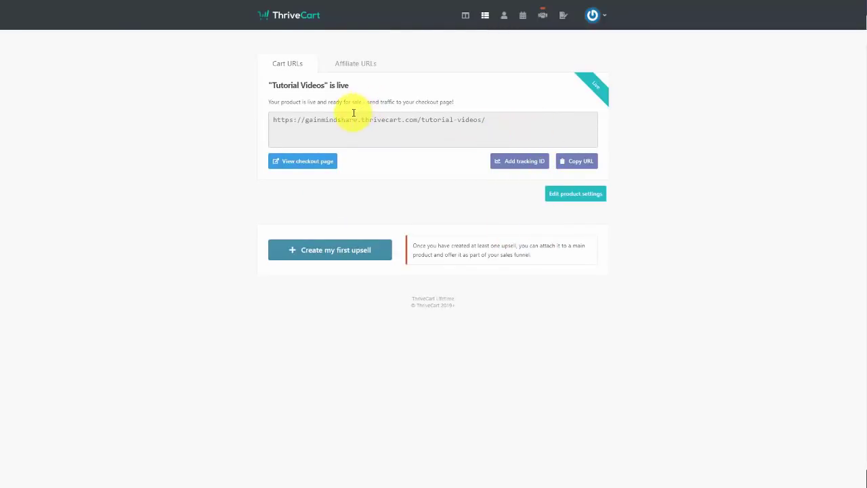
left_click(312, 167)
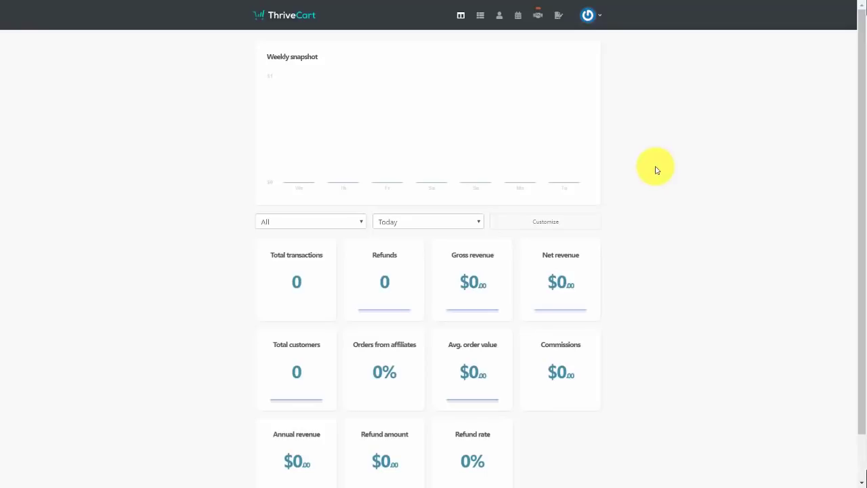
Step: Open the Tutorial Videos product for editing and save it with the product status on Test mode
left_click(479, 14)
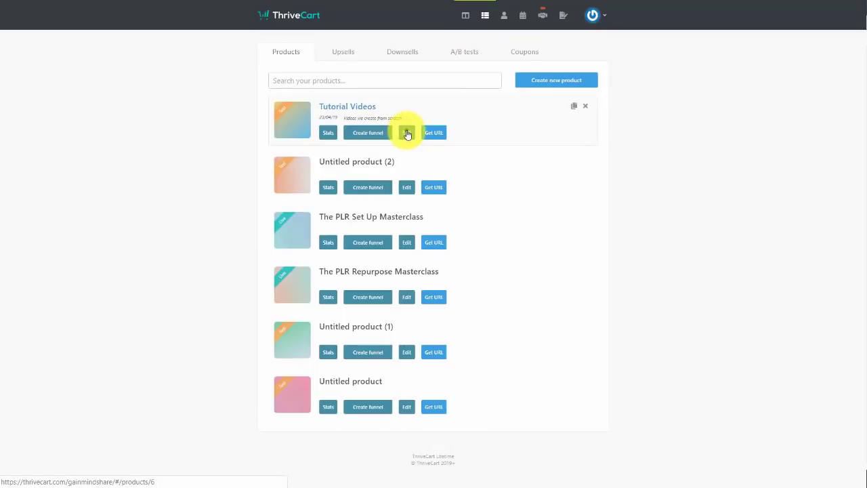
left_click(407, 133)
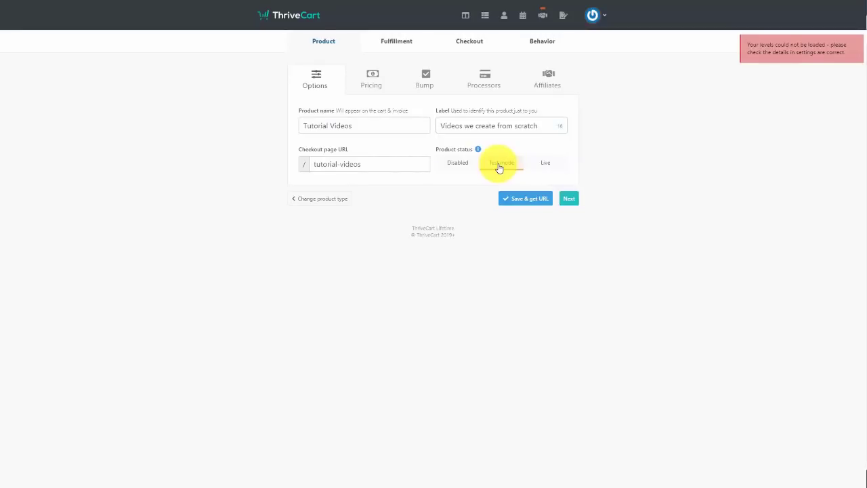
left_click(528, 200)
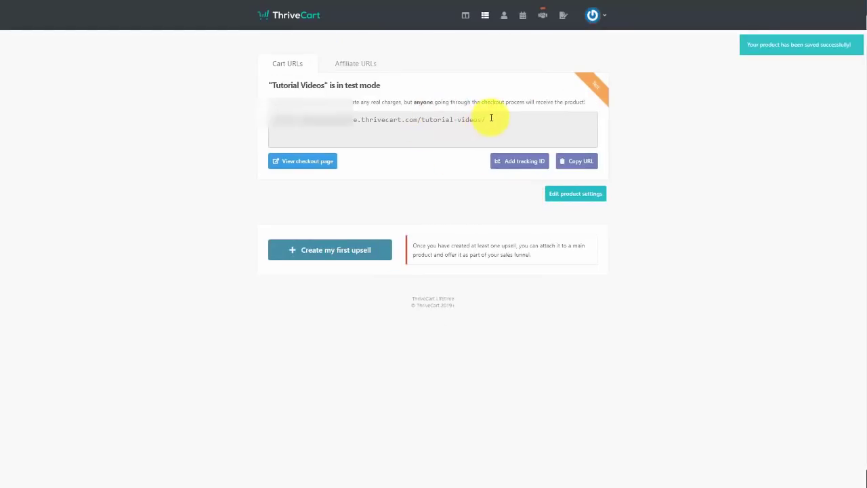
Step: Copy the full checkout URL of the test-mode Tutorial Videos product
left_click_drag(492, 117, 266, 116)
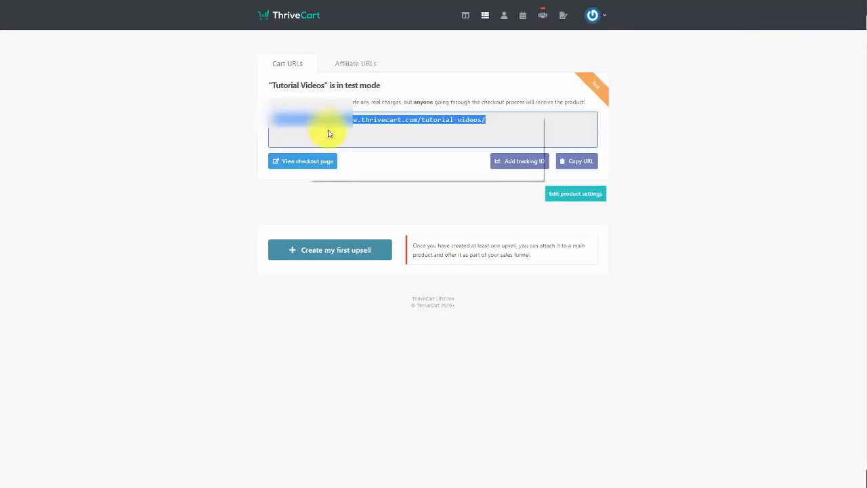
right_click(330, 130)
left_click(330, 129)
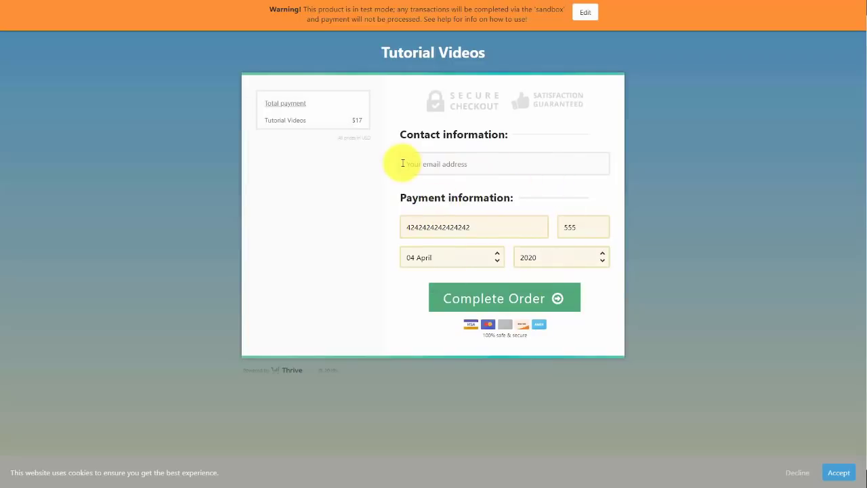
Step: On the Tutorial Videos test checkout, enter the customer's email address, complete the order, and view the invoice on the success page
left_click(400, 164)
key("ctrl+v")
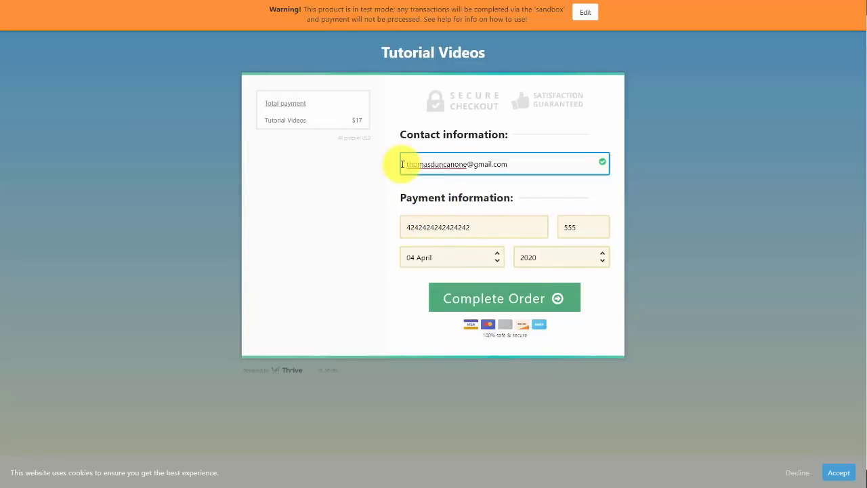
left_click(481, 303)
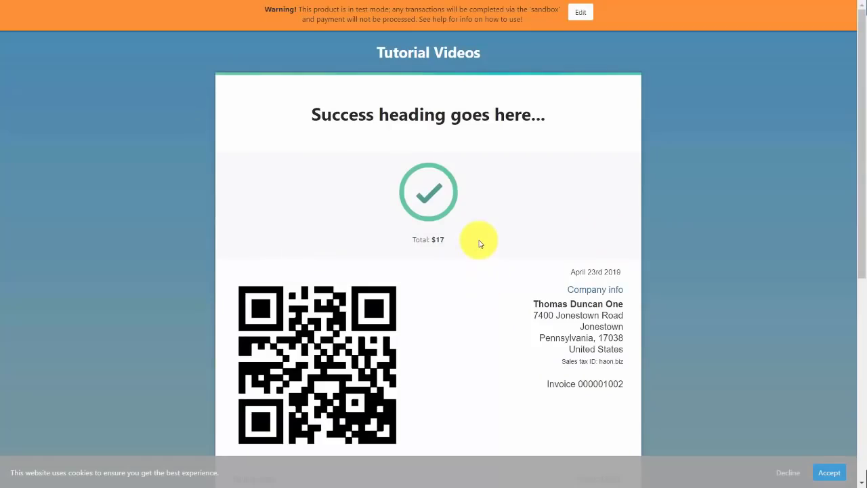
scroll(478, 239, "down", 5)
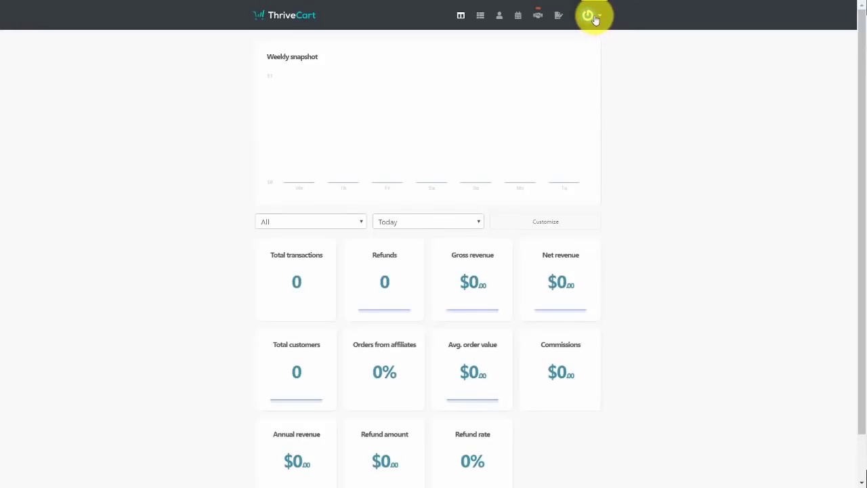
Step: Open the customer hub options in the account-wide settings
left_click(592, 17)
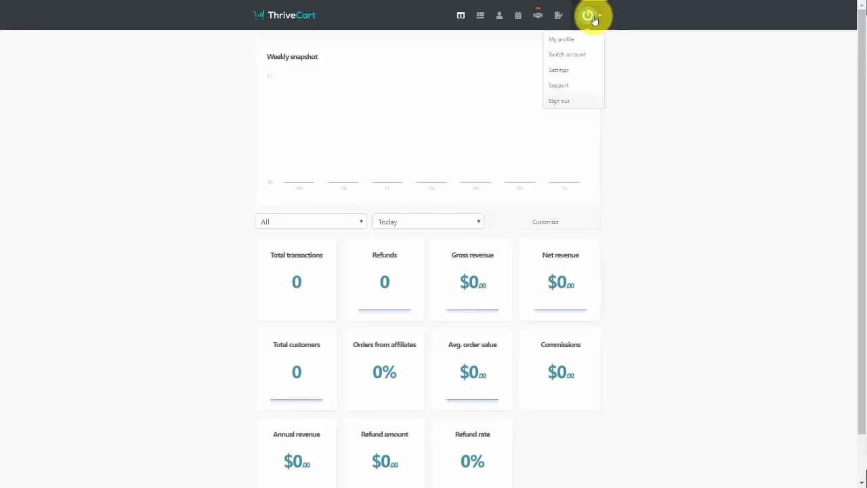
left_click(563, 71)
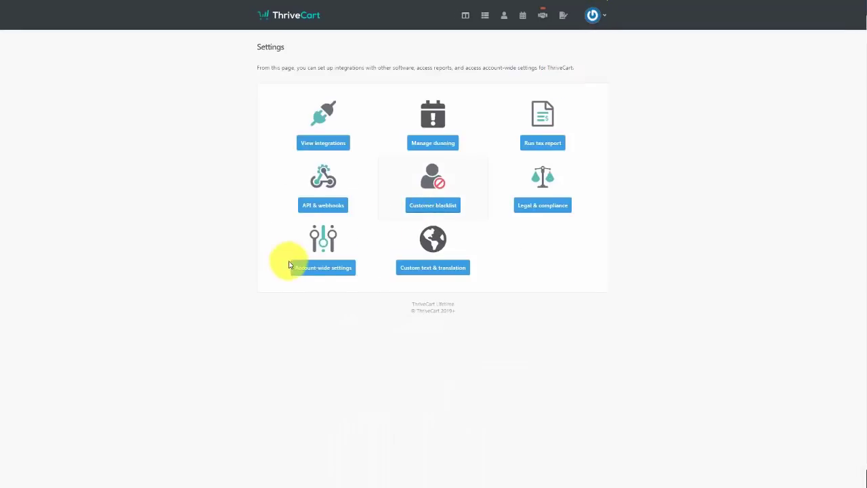
left_click(326, 273)
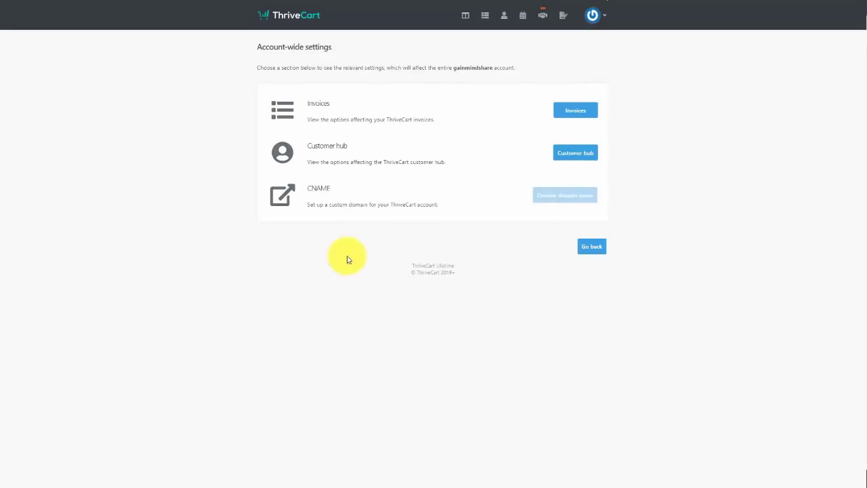
left_click(559, 155)
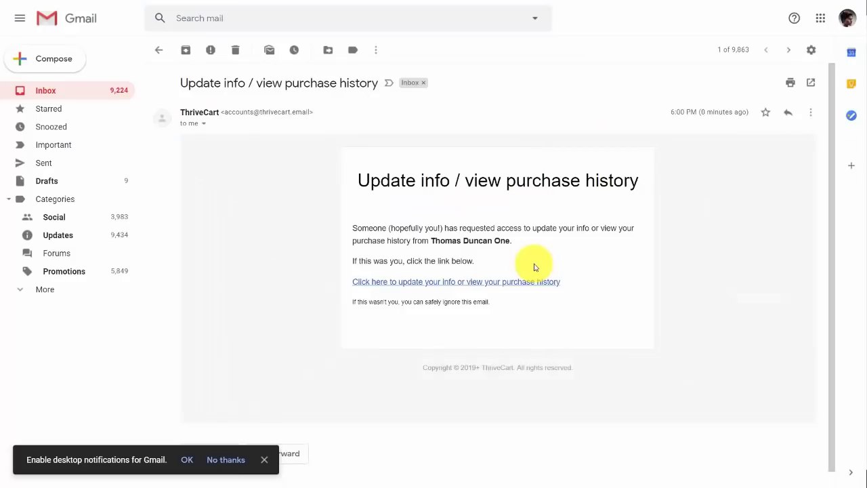
Step: In Gmail, follow the link in the ThriveCart email to update info or view purchase history
left_click(493, 282)
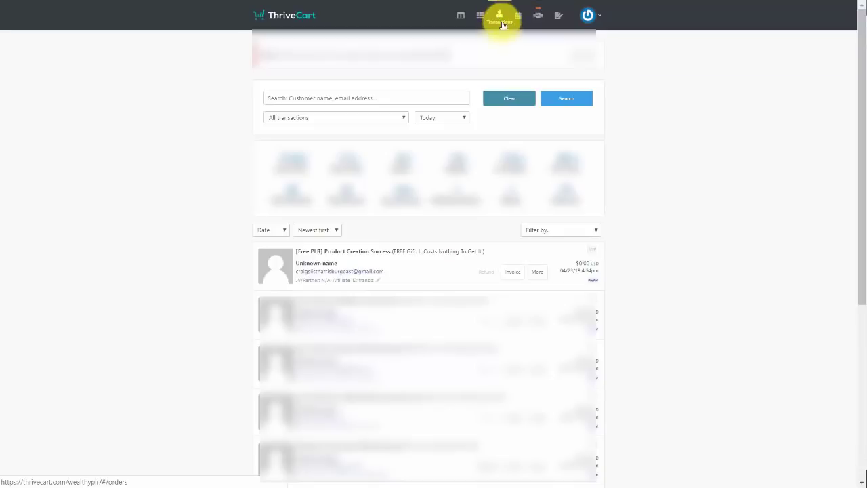
Step: Search today's transactions for the customer's email address
left_click(350, 100)
key("ctrl+v")
key("Return")
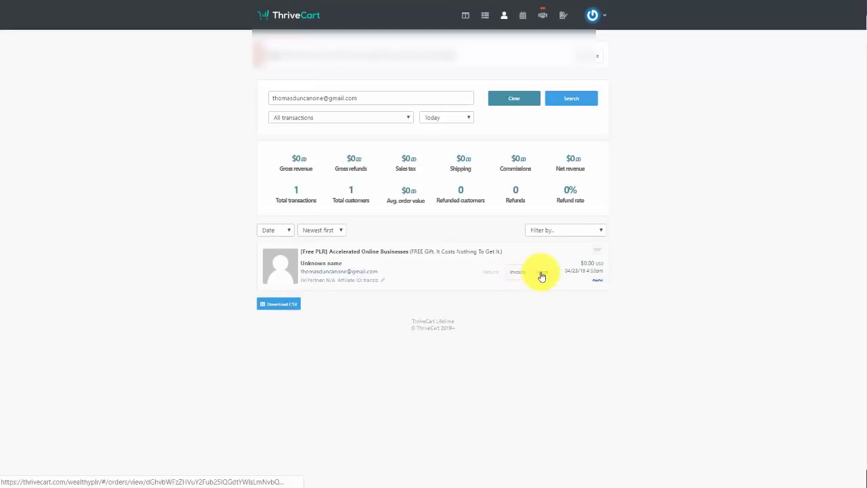
Step: Review the invoice for the "[Free PLR] Accelerated Online Businesses" transaction, close it, and open more details of the order
left_click(516, 276)
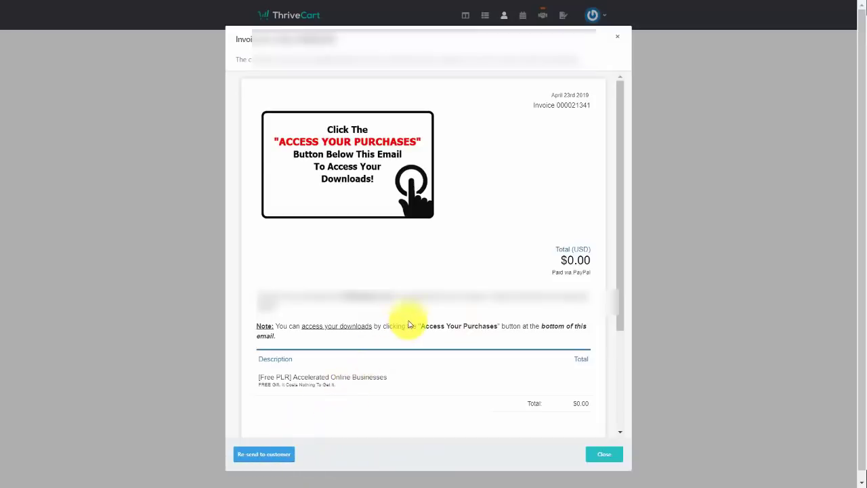
scroll(409, 317, "down", 3)
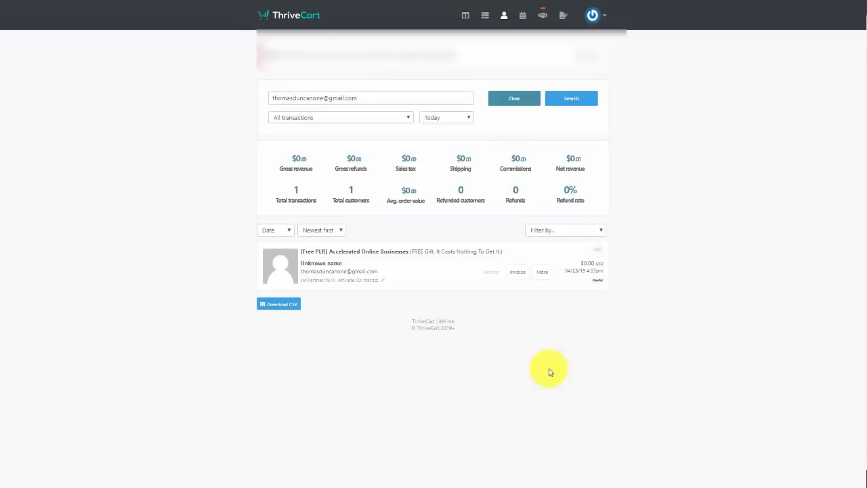
left_click(542, 274)
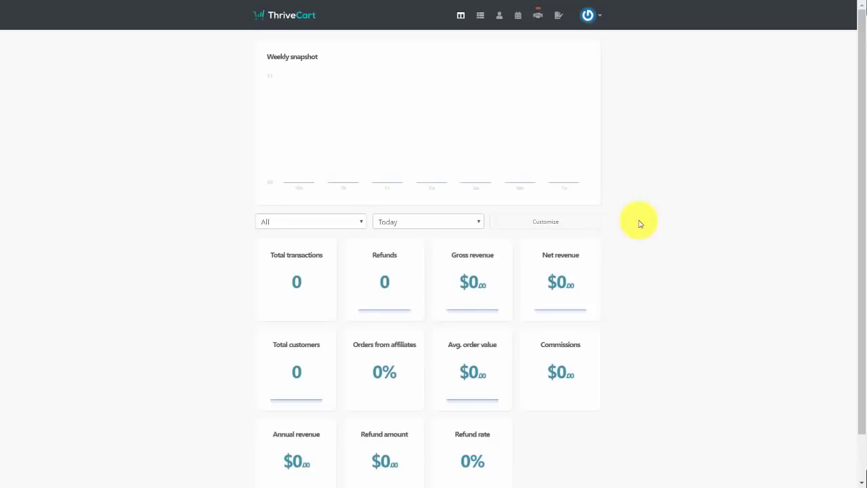
Step: Open the Tutorial Videos product for editing and show its affiliate settings
left_click(478, 15)
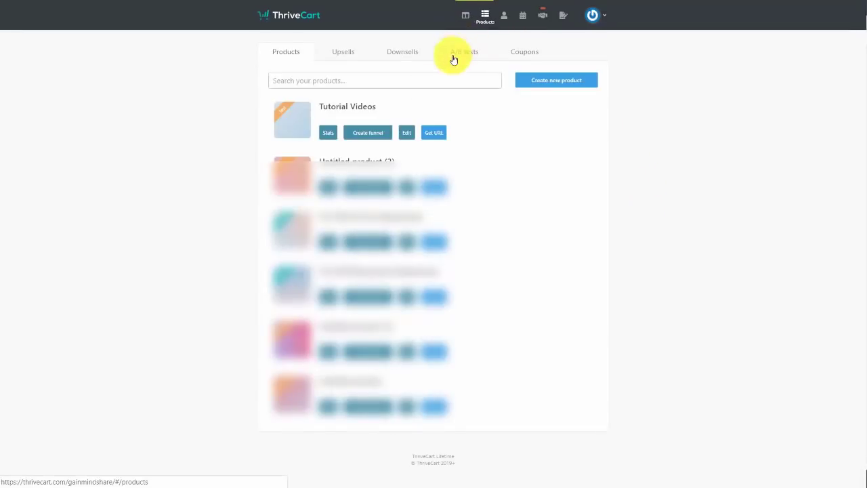
left_click(404, 133)
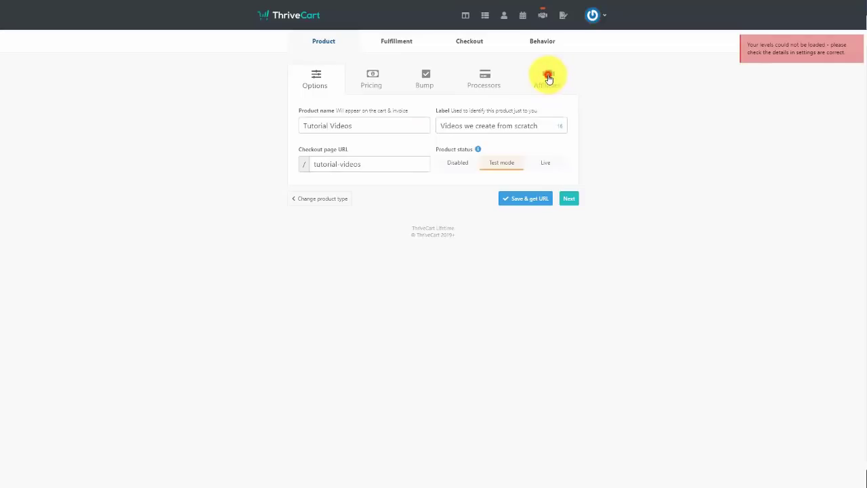
left_click(549, 79)
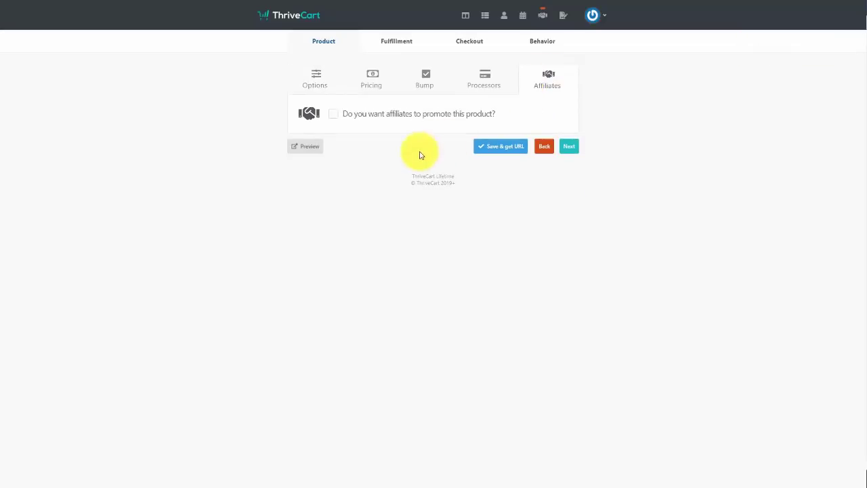
Step: Enable affiliate promotion for the product and save a 50% product commission due after 30 days
left_click(334, 114)
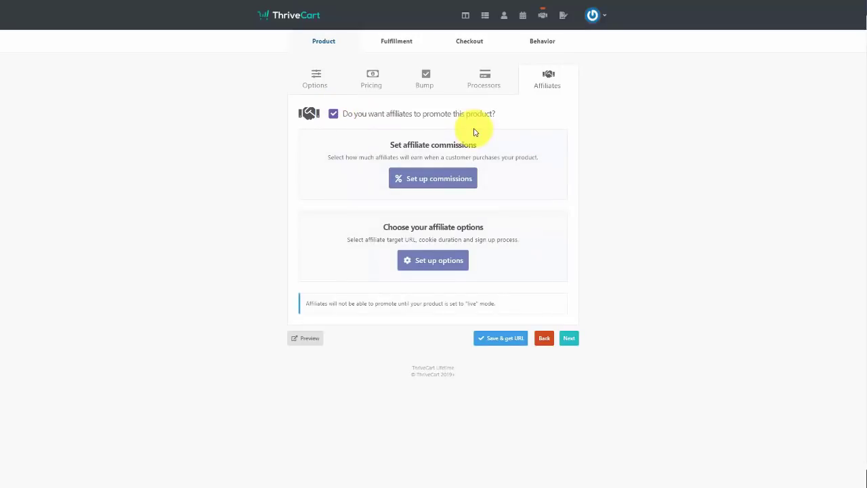
left_click(435, 184)
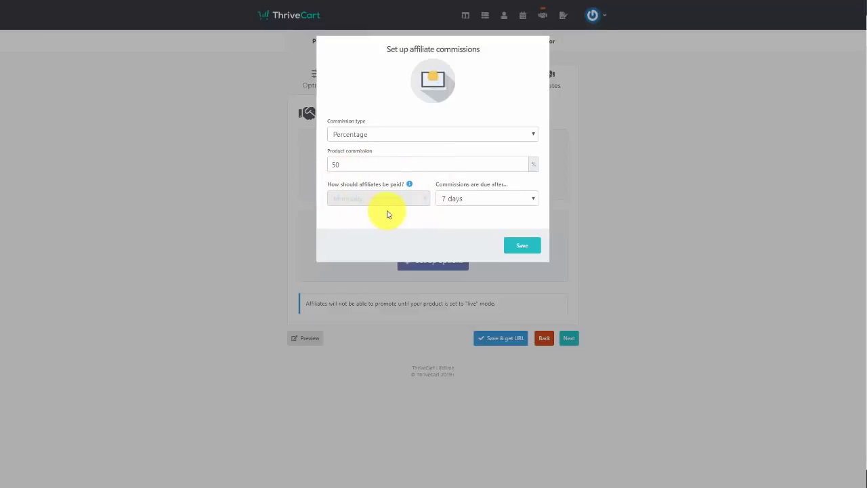
left_click(499, 203)
left_click(479, 258)
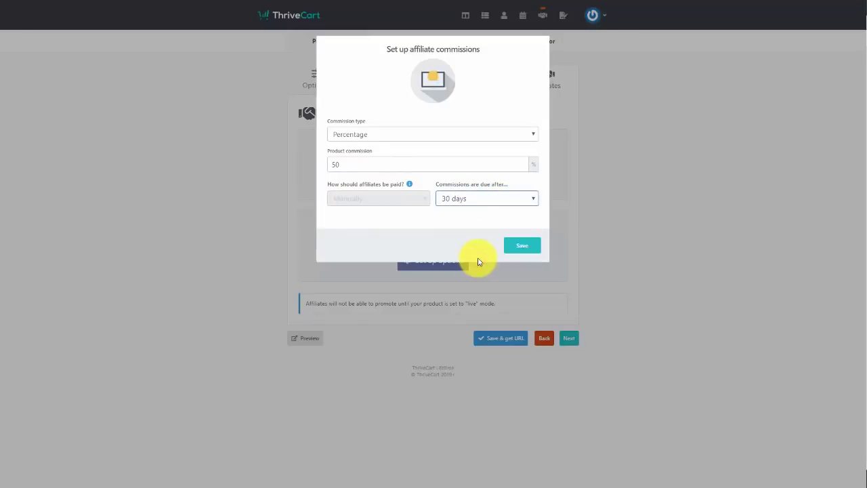
left_click(521, 245)
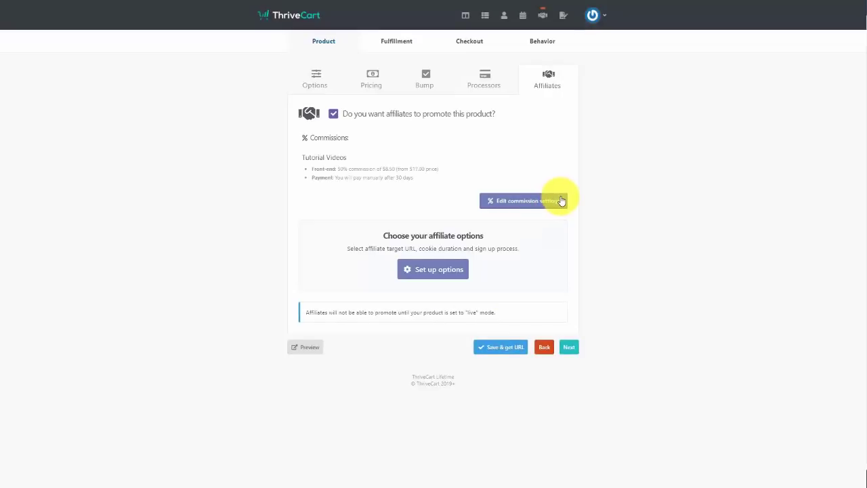
Step: Set up the affiliate options with manually approved sign-ups and a lifetime cookie expiry
left_click(426, 274)
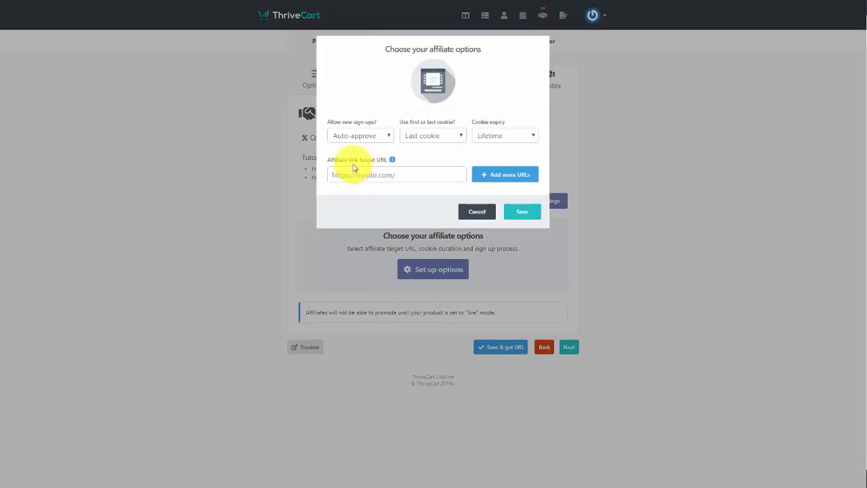
left_click(378, 140)
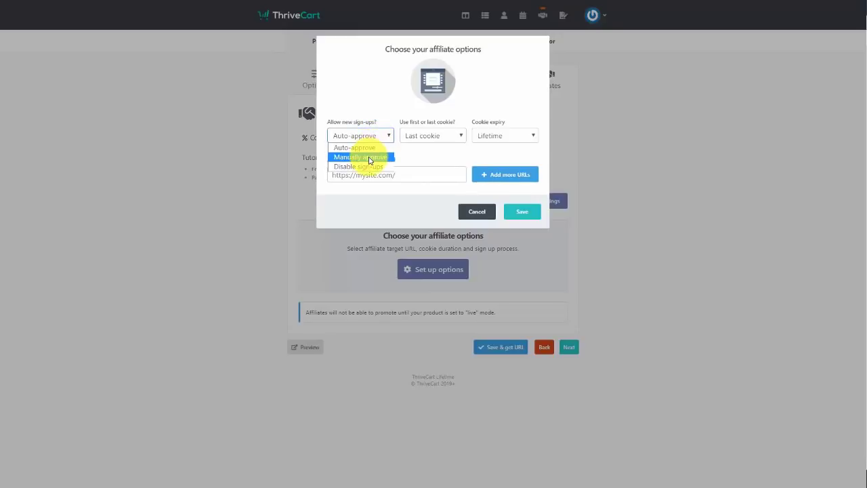
left_click(370, 160)
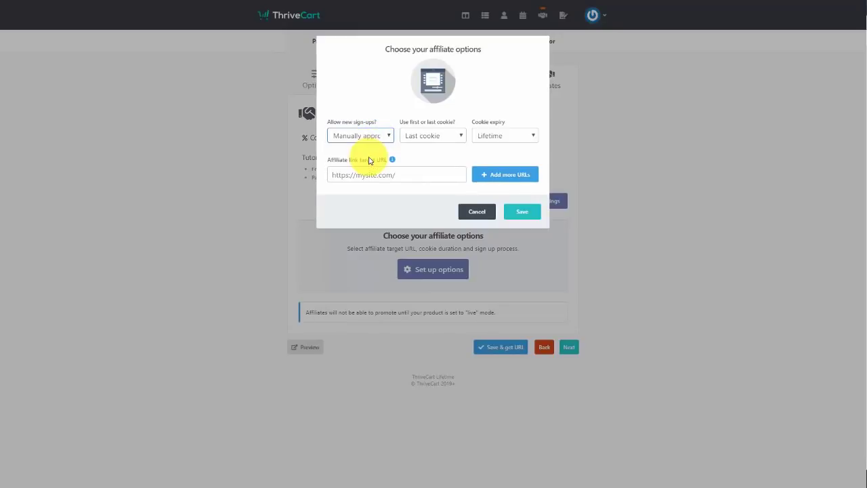
left_click(380, 141)
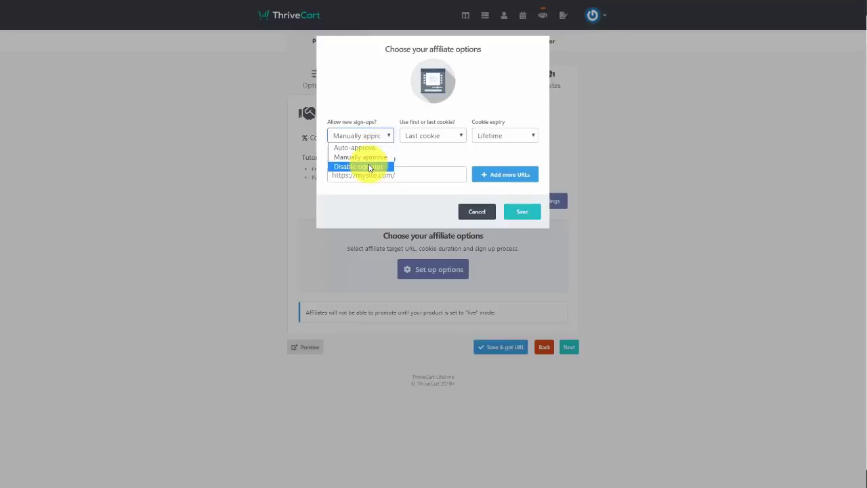
left_click(369, 157)
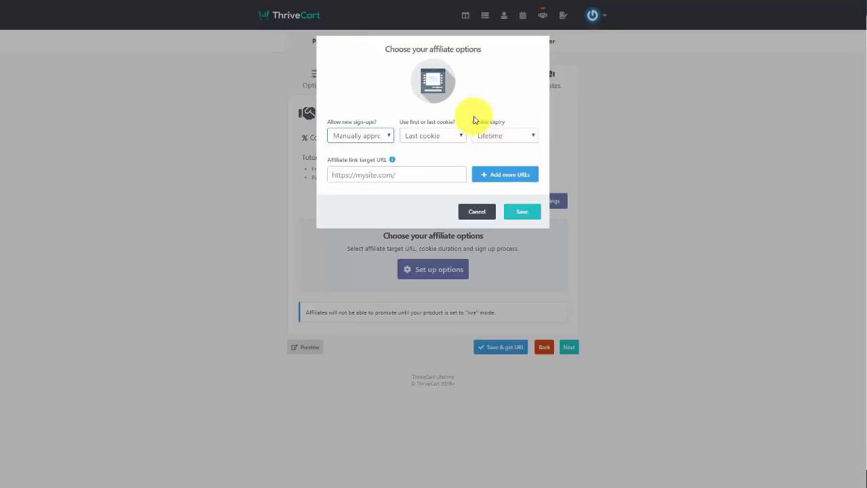
left_click(503, 137)
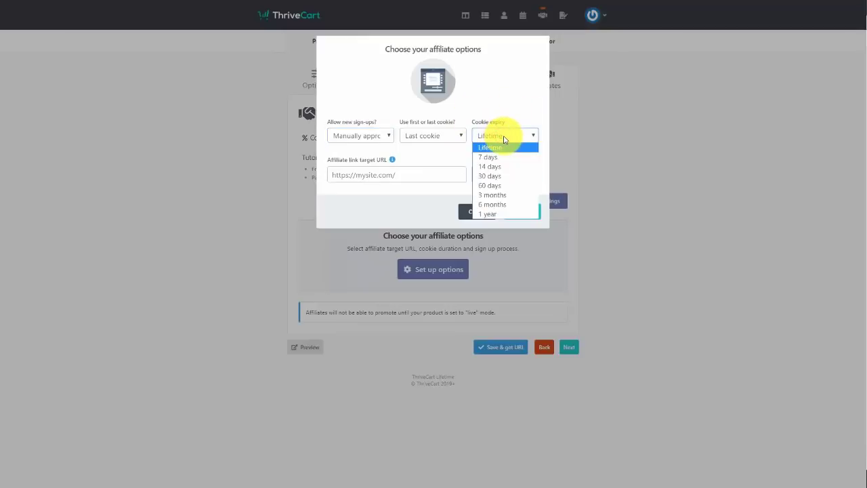
left_click(504, 147)
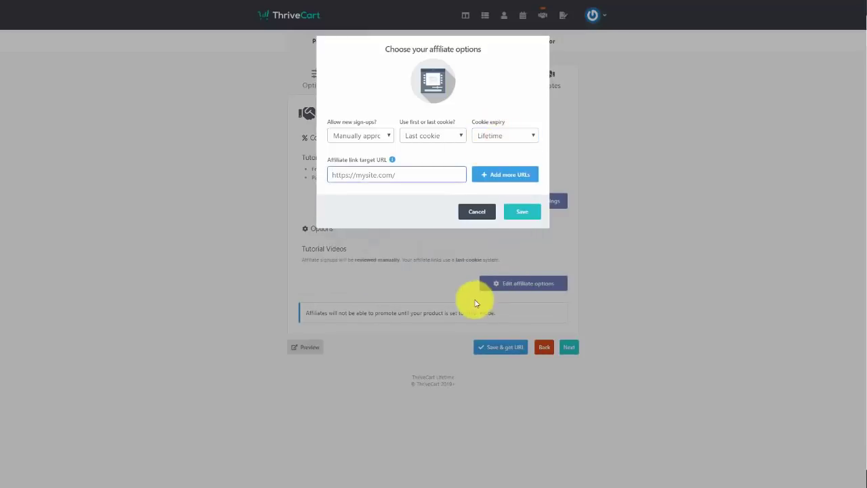
Step: Paste the copied thrivecart.com/updateinfo/ link as the affiliate link target URL and save the affiliate options
left_click(343, 181)
key("ctrl+v")
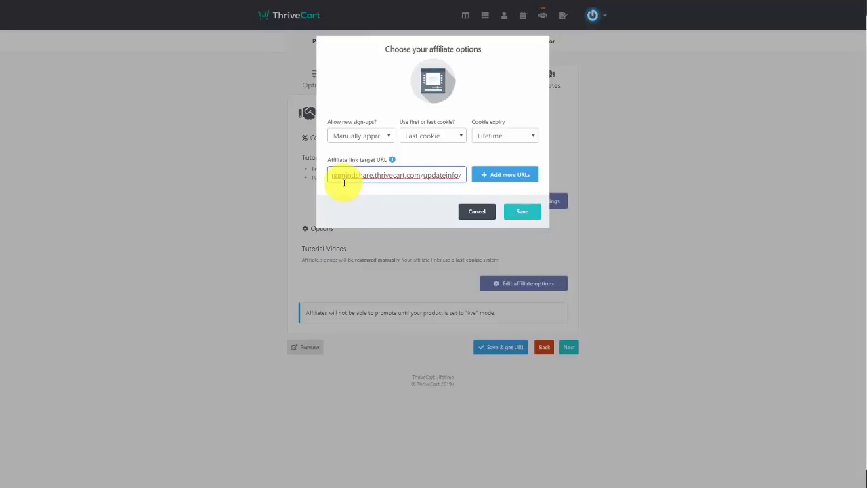
left_click(520, 213)
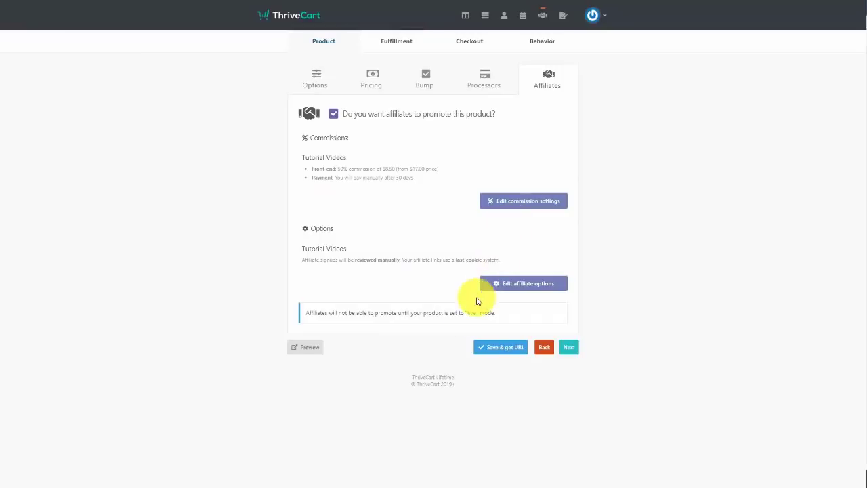
Step: Save the product, copy its affiliate sign-up URL and show the embeddable sign-up button version
left_click(501, 348)
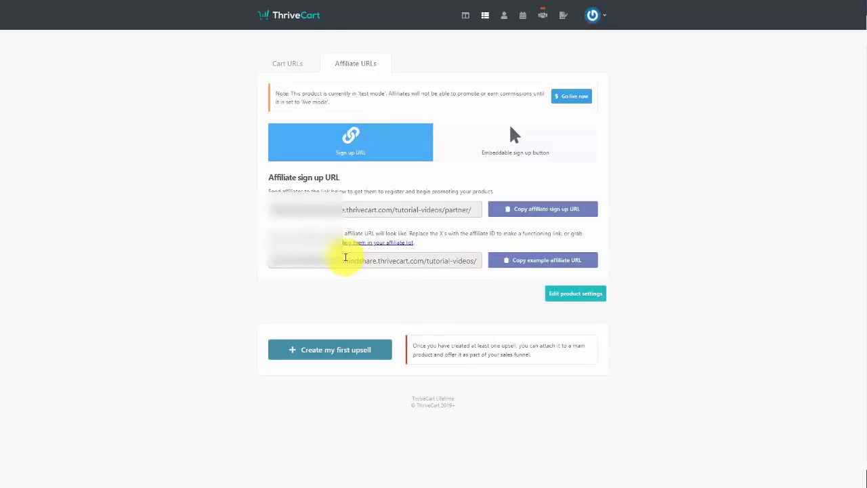
left_click(519, 213)
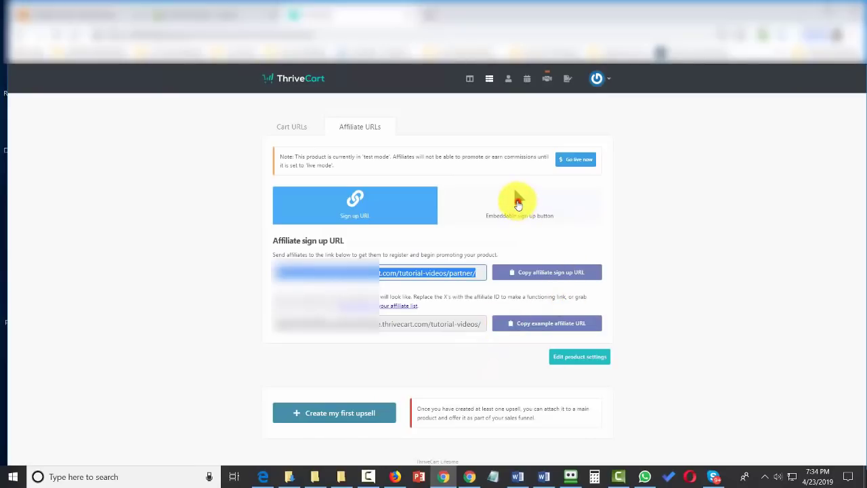
left_click(523, 215)
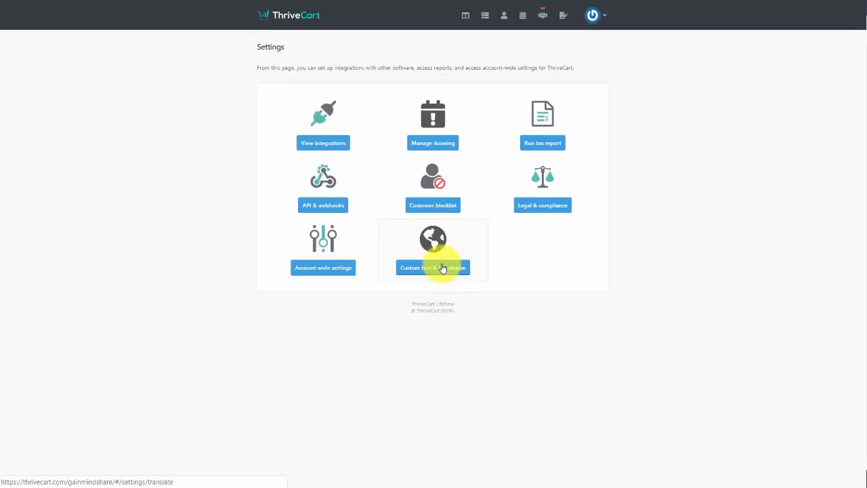
Step: Look over the account-wide settings and the customer blacklist, returning to the main settings page
left_click(338, 270)
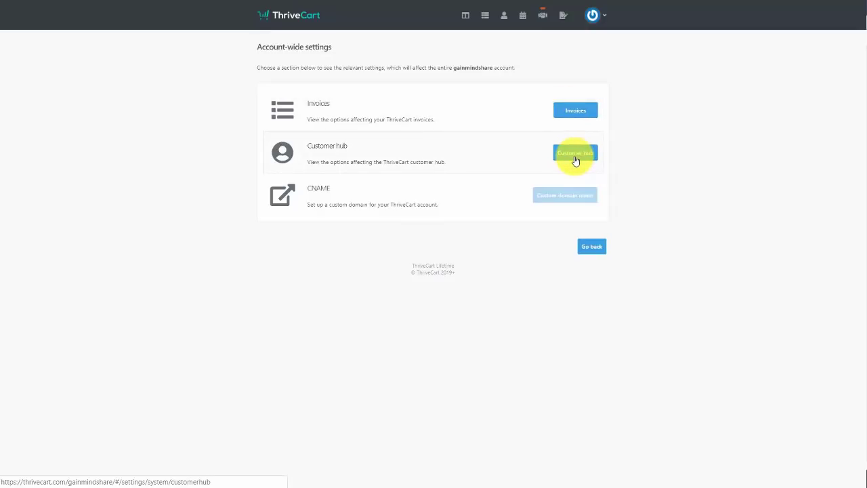
key("alt+Left")
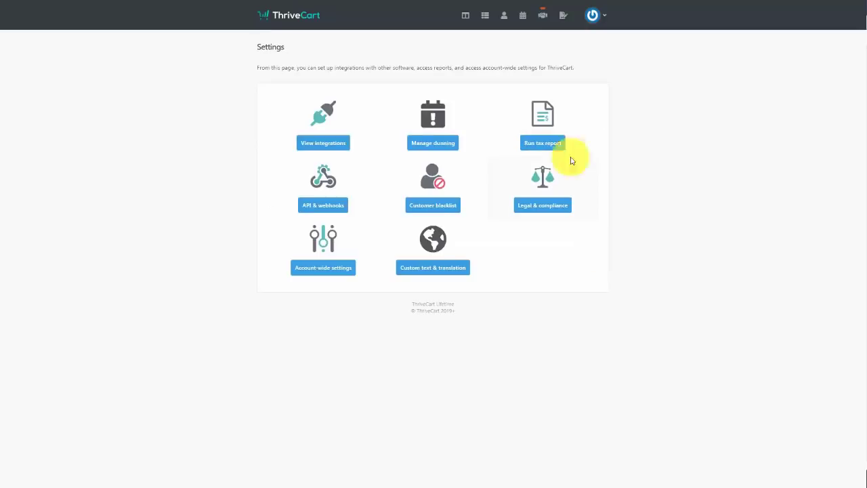
left_click(441, 209)
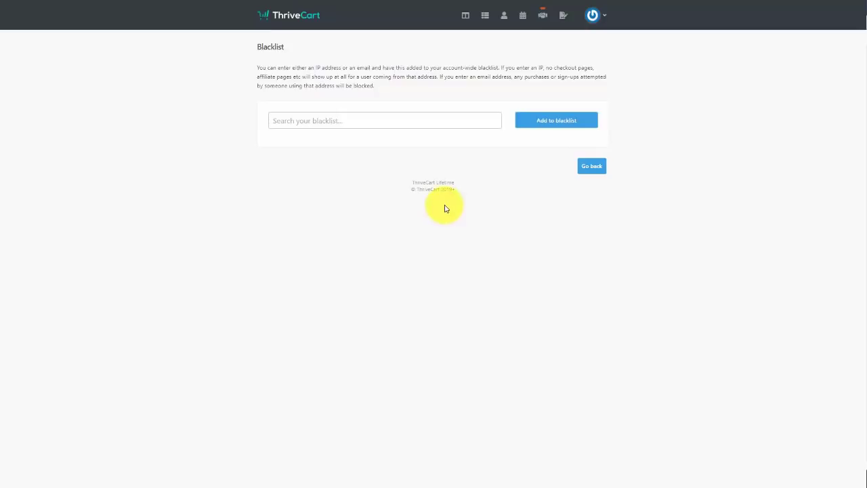
left_click(589, 166)
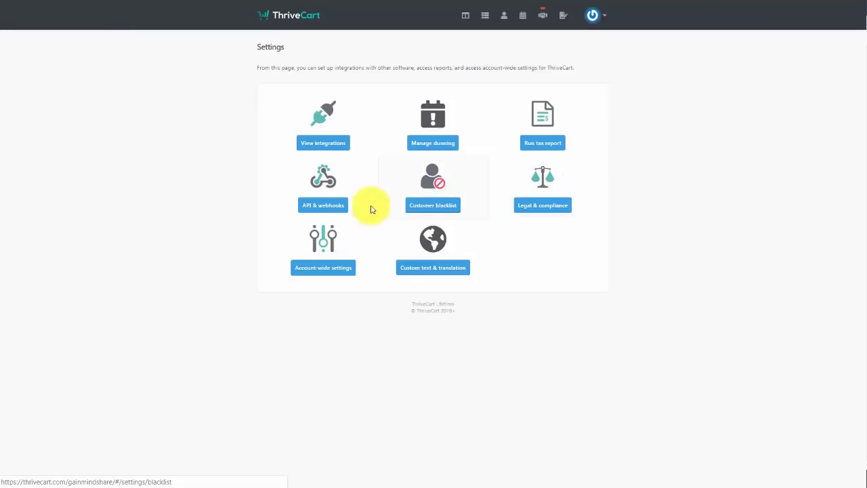
Step: Review the available payment gateway, autoresponder and membership platform integrations
left_click(328, 145)
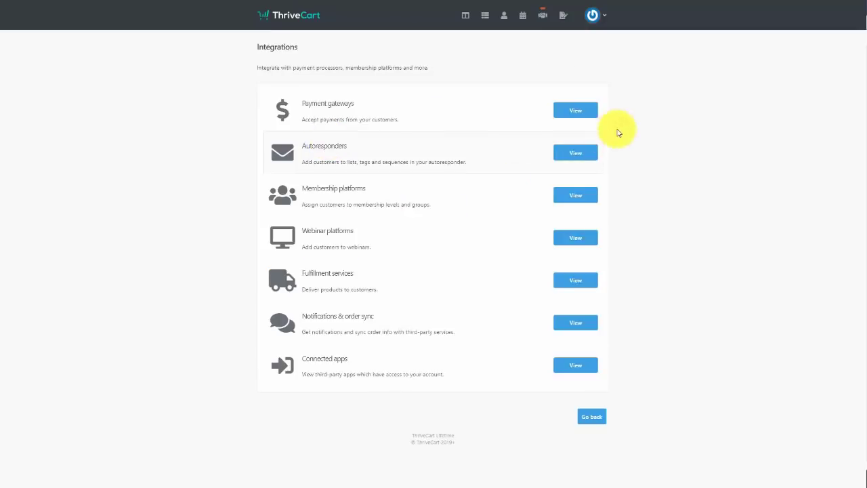
left_click(579, 110)
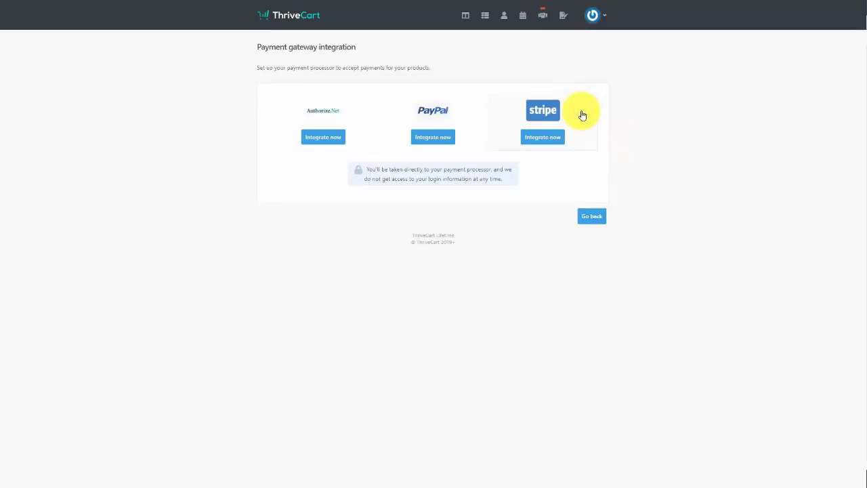
key("alt+Left")
left_click(578, 154)
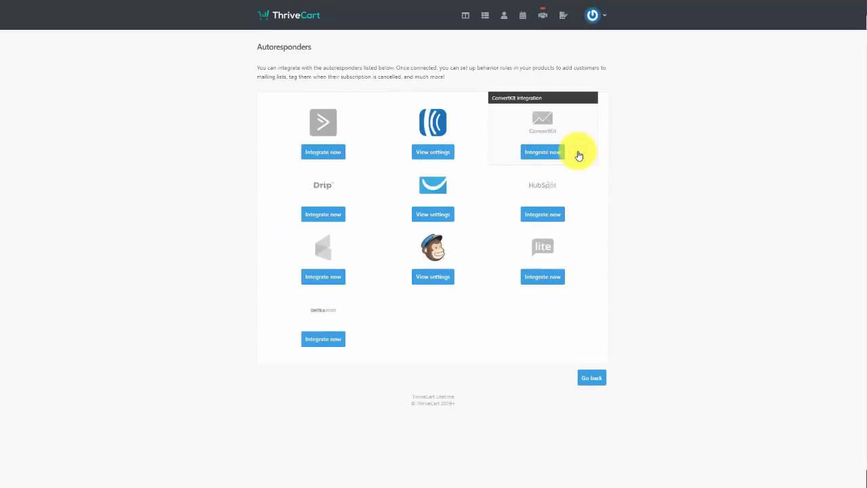
key("alt+Left")
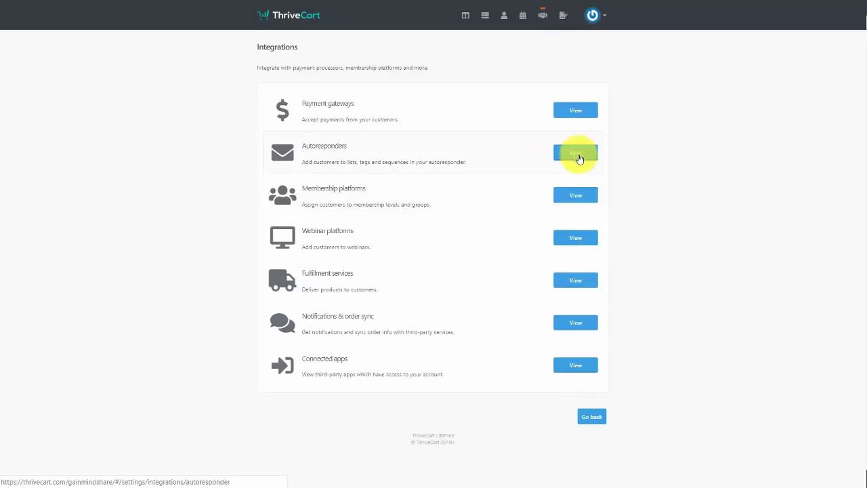
left_click(575, 195)
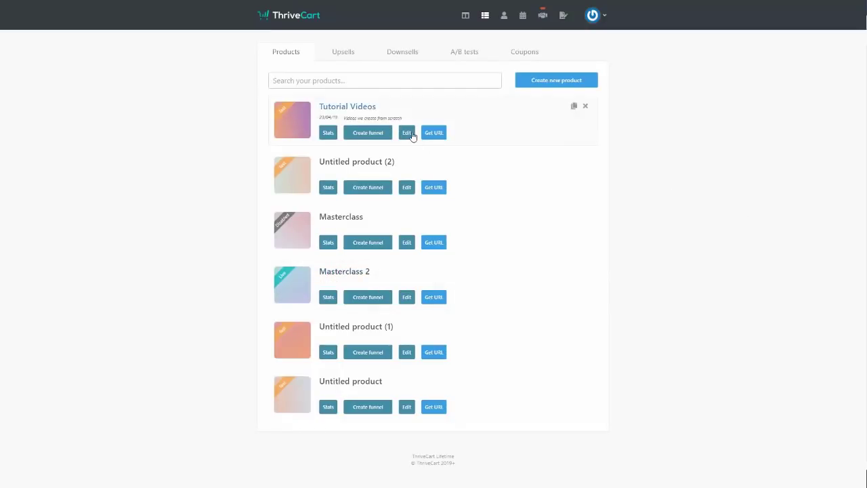
Step: Reopen the Tutorial Videos product for editing and show its affiliate commissions and options
left_click(411, 137)
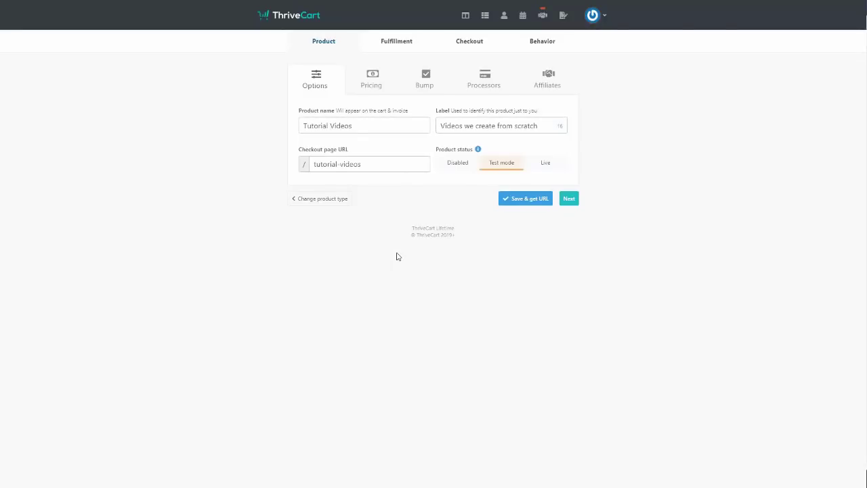
left_click(534, 92)
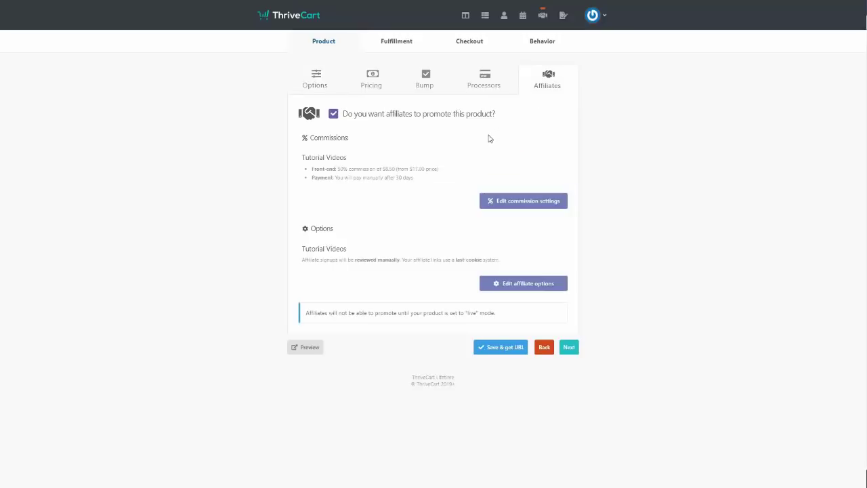